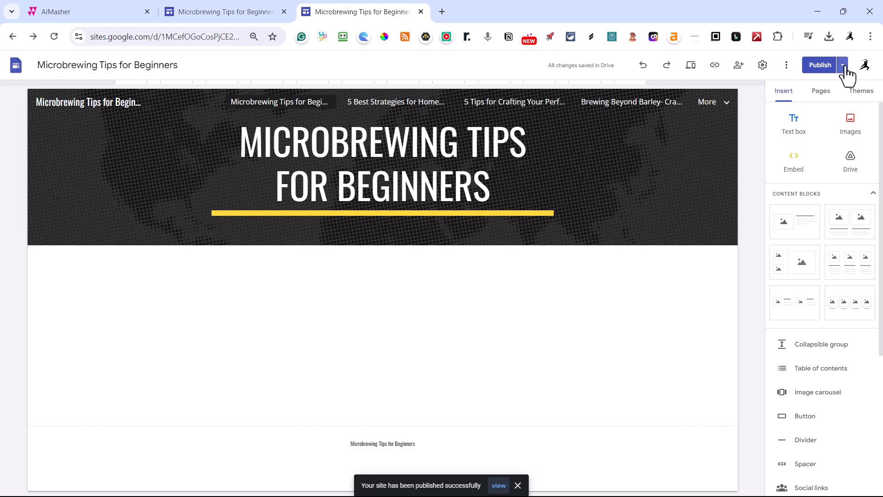
Step: View the published site and open its "5 Best Strategies for Homebrew Beer Recipe Development" page
click(844, 66)
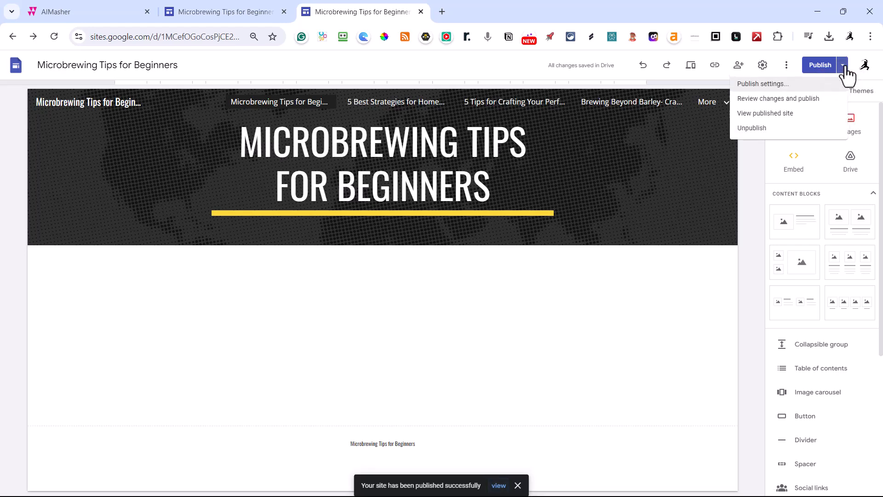
click(782, 113)
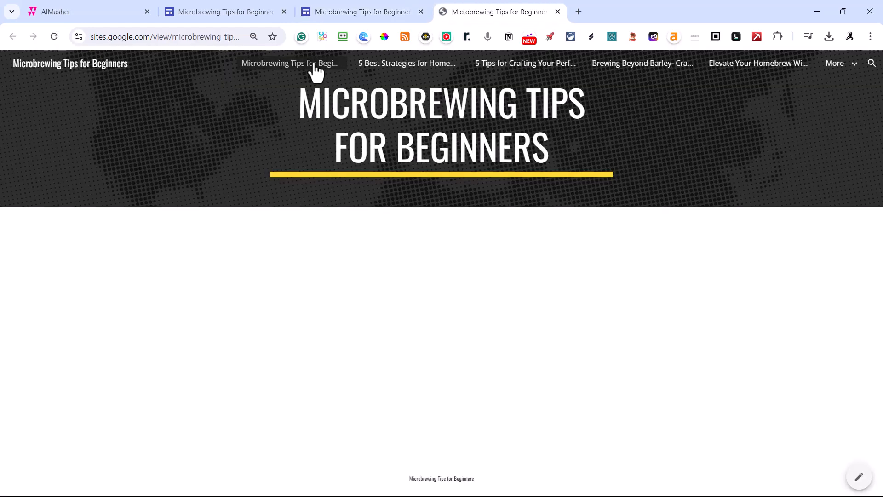
click(380, 66)
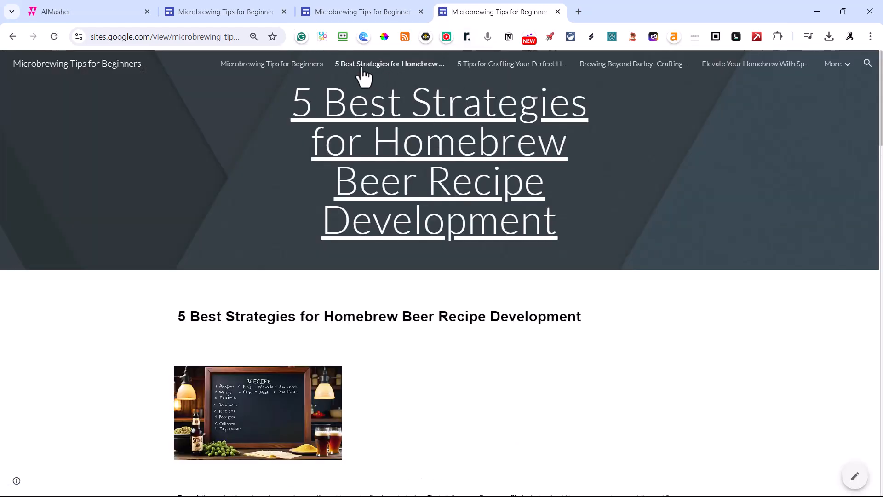
Step: Check the "5 Tips for Crafting Your Perfect Homebrew Recipe" page in the editor, return to its home page, and view the published strategies page
click(322, 10)
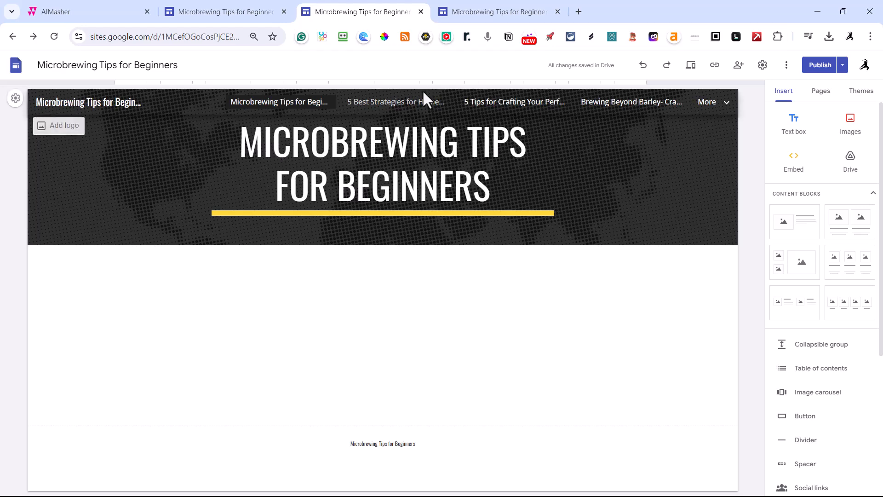
click(497, 103)
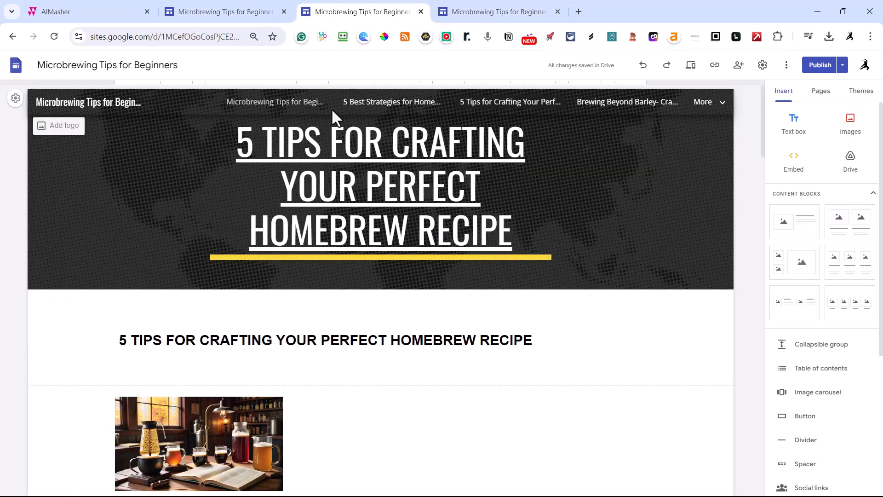
click(304, 103)
click(231, 12)
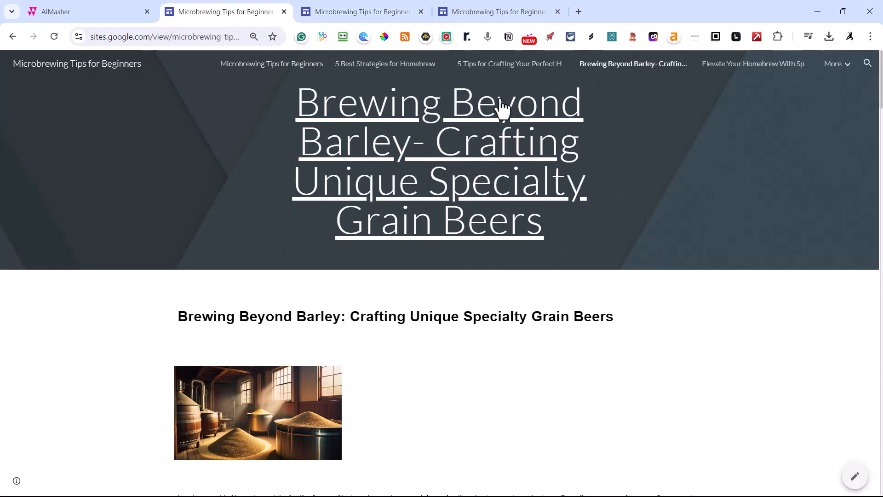
click(392, 65)
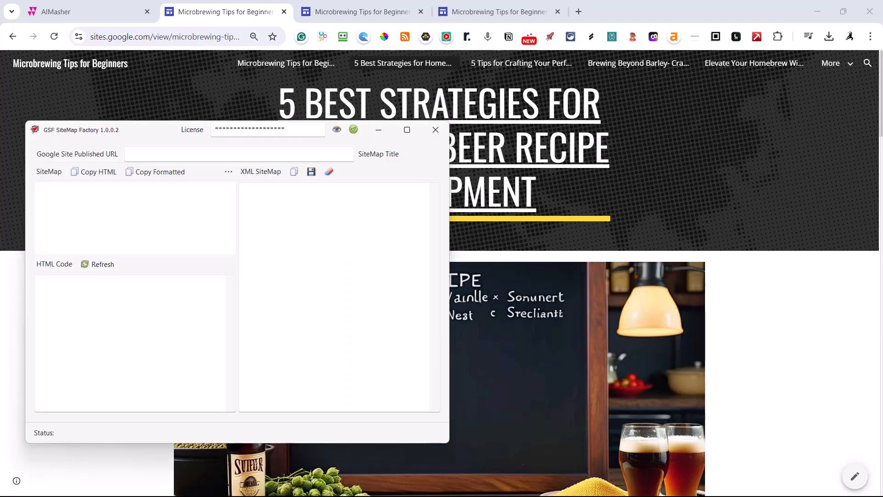
Step: Copy the URL of the published home page and paste it as the Google Site Published URL in GSF SiteMap Factory
click(311, 67)
click(142, 38)
key(ctrl+c)
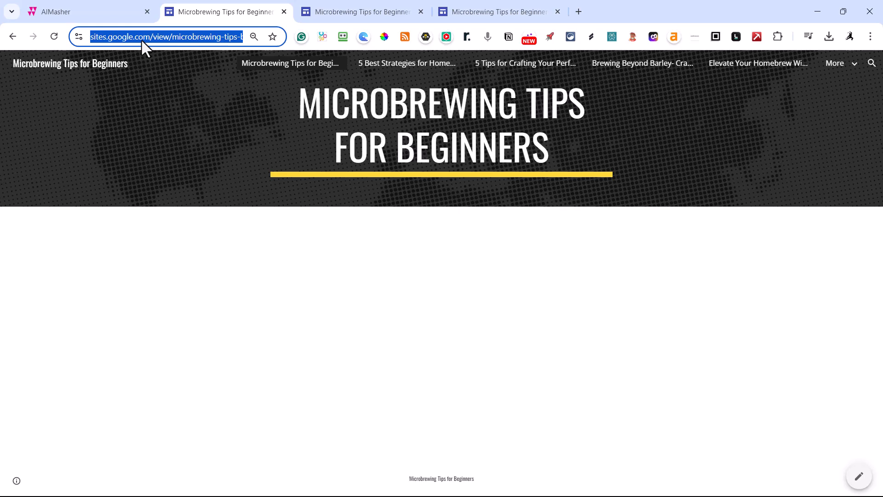
key(alt+Tab)
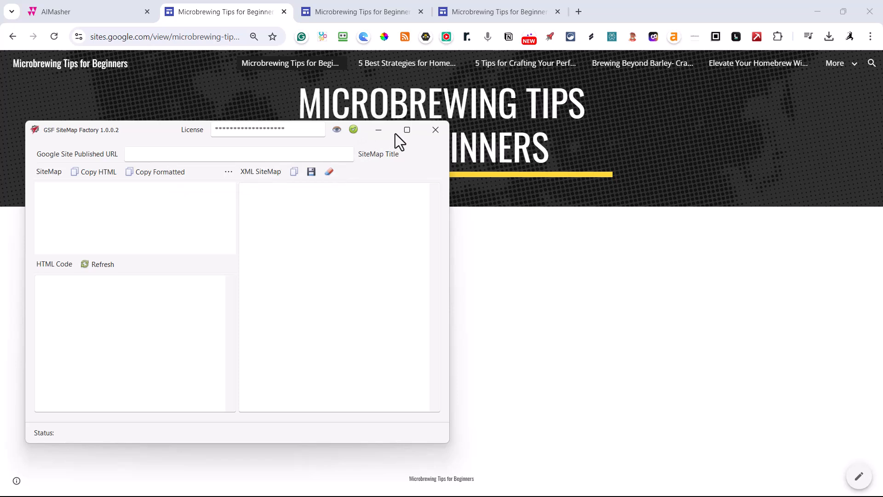
click(408, 130)
click(148, 35)
key(ctrl+v)
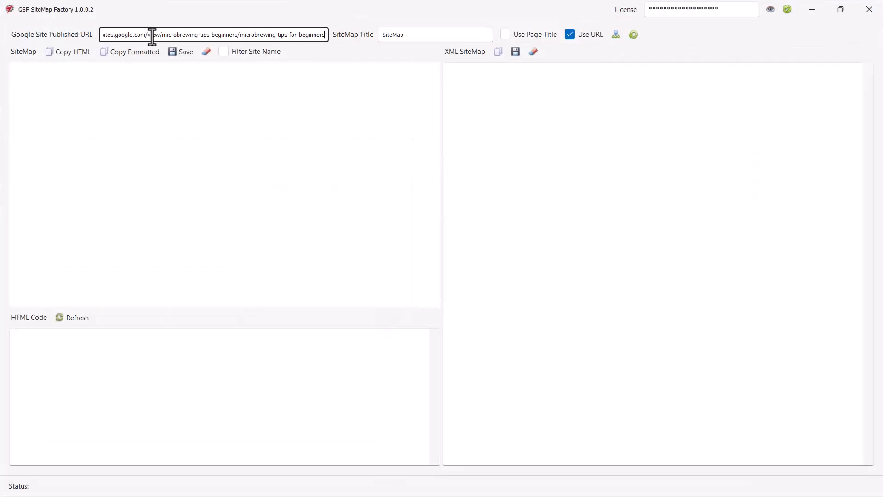
Step: Set the sitemap title to "Table of Contents" and generate the sitemap
click(405, 33)
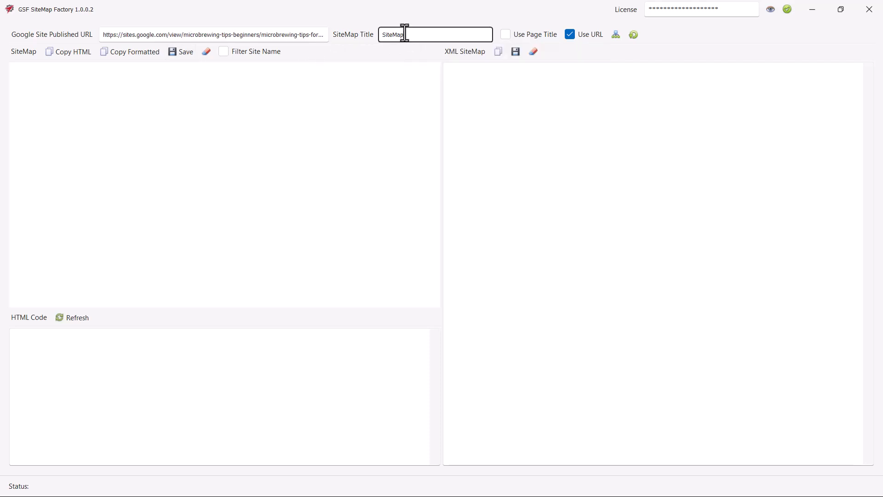
key(BackSpace)
key(BackSpace)
key(BackSpace)
key(BackSpace)
key(BackSpace)
key(BackSpace)
key(BackSpace)
text(Table)
click(616, 36)
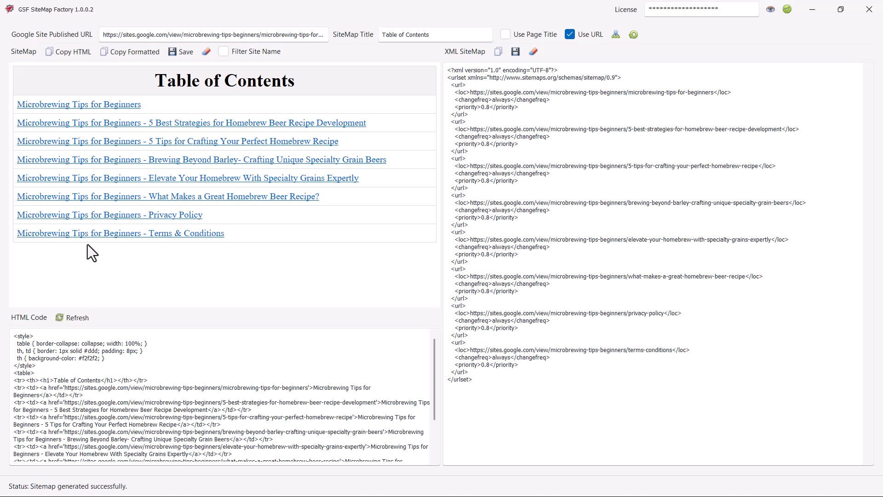
Step: Filter the site name out of the sitemap's link titles and copy the formatted sitemap
click(226, 51)
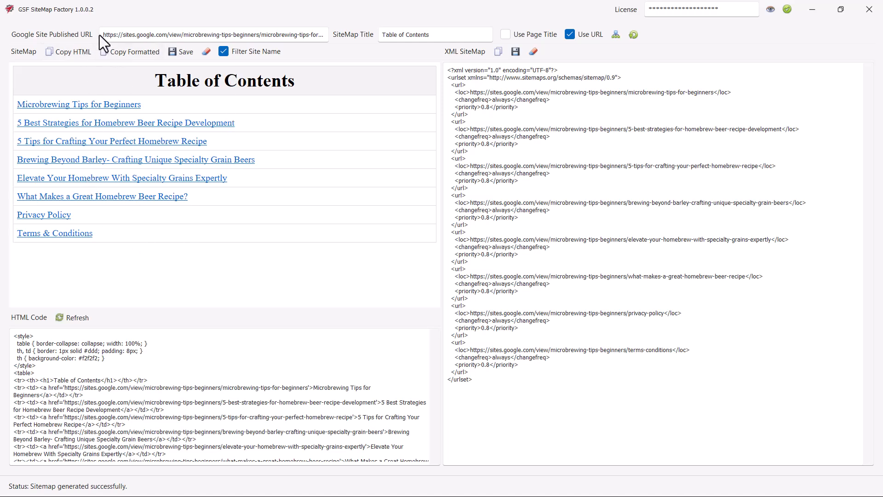
click(117, 54)
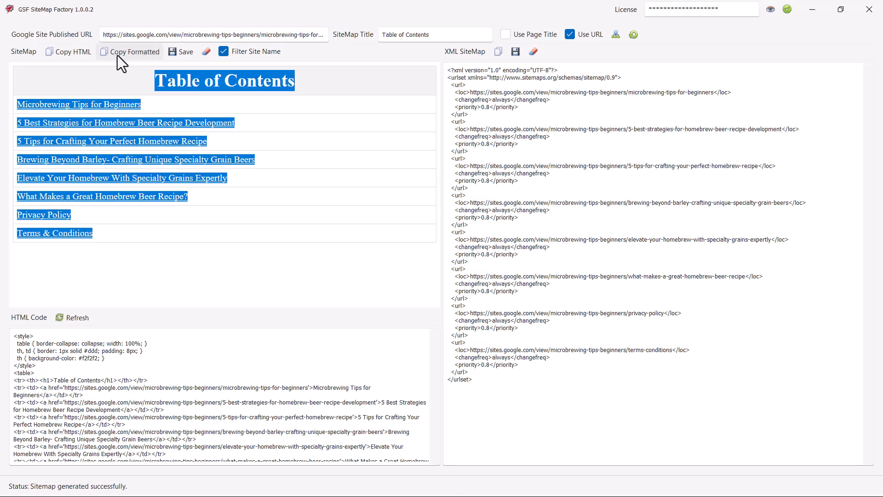
click(813, 9)
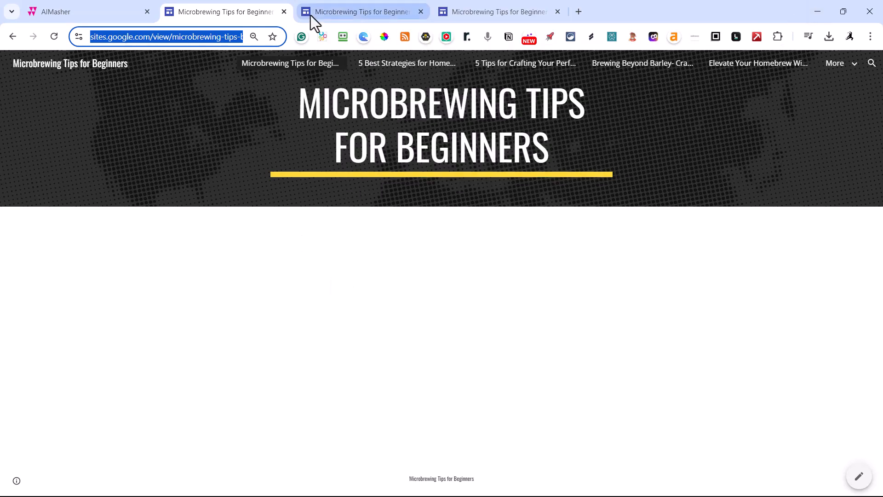
Step: In the Google Sites editor, add a text box below the home page header and turn off Grammarly suggestions for 1 hour
click(333, 10)
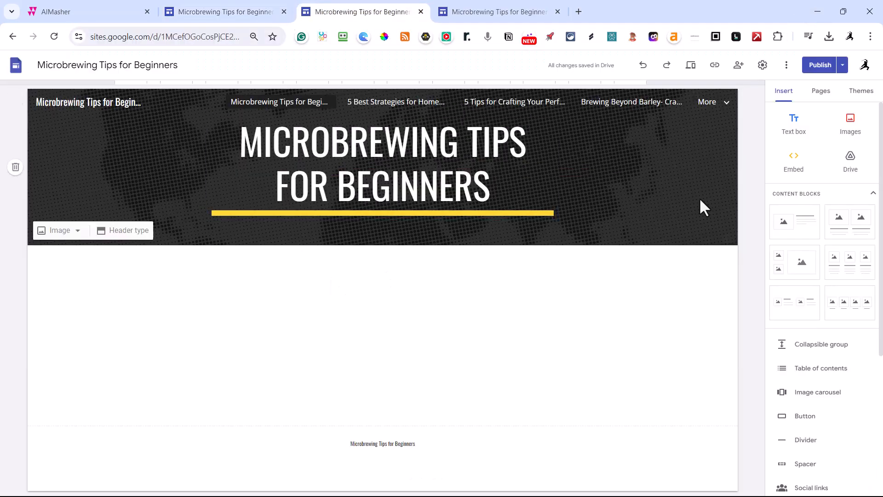
click(795, 124)
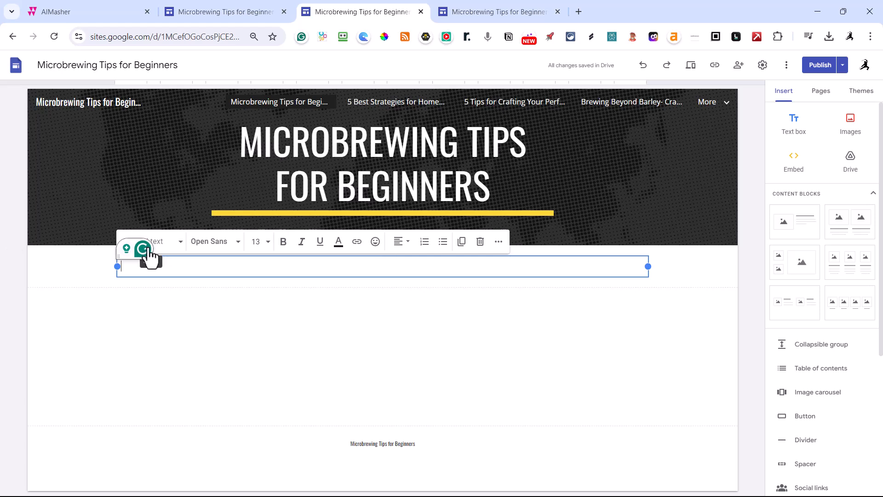
click(162, 254)
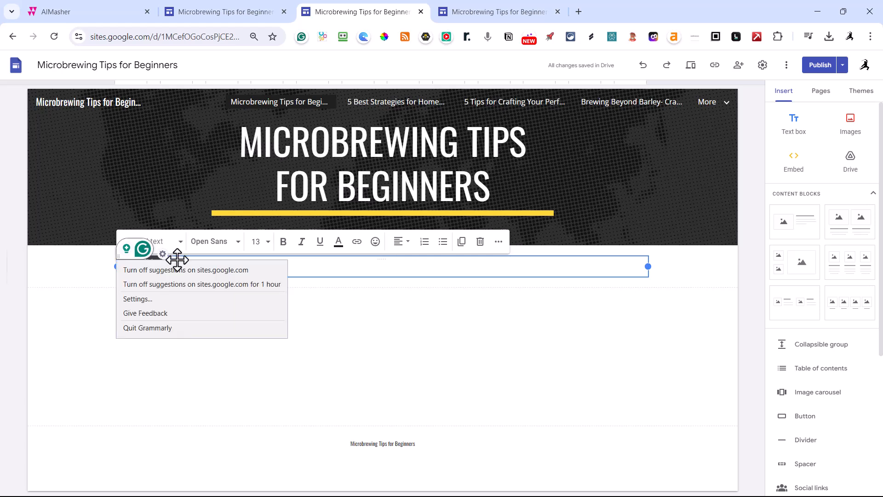
click(177, 283)
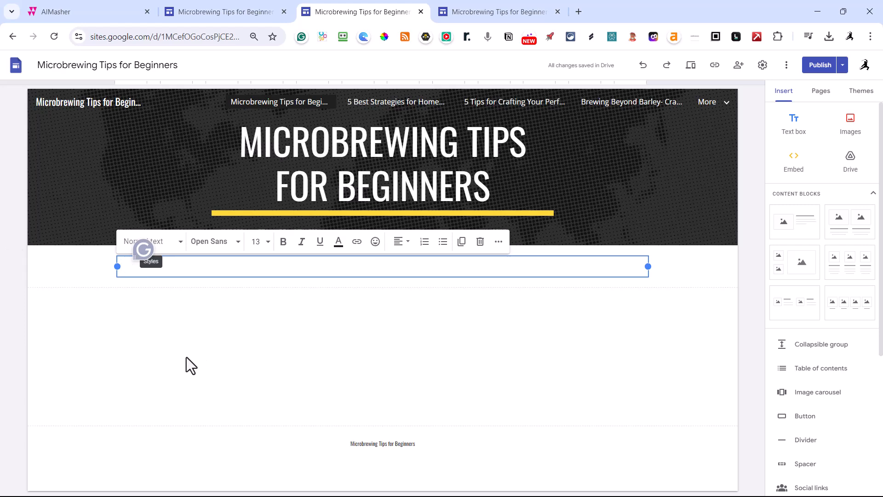
Step: Paste the formatted table of contents into the new text box and remove the blank line at its end
text(TABLE OF CONTENTS Microbrewing Tips for Beginners 5 Best Strategies for Homebrew Beer Recipe Development 5 Tips for Crafting Your Perfect Homebrew Recipe Brewing Beyond Barley- Crafting Unique Specialty Grain Beers Elevate Your Homebrew With Specialty Grains Expertly What Makes a Great Homebrew Beer Recipe? Privacy Policy Terms & Conditions)
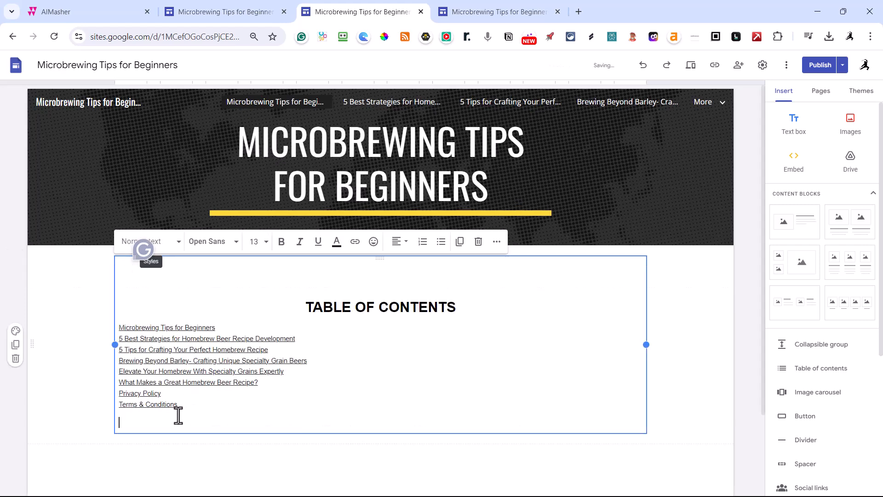
key(BackSpace)
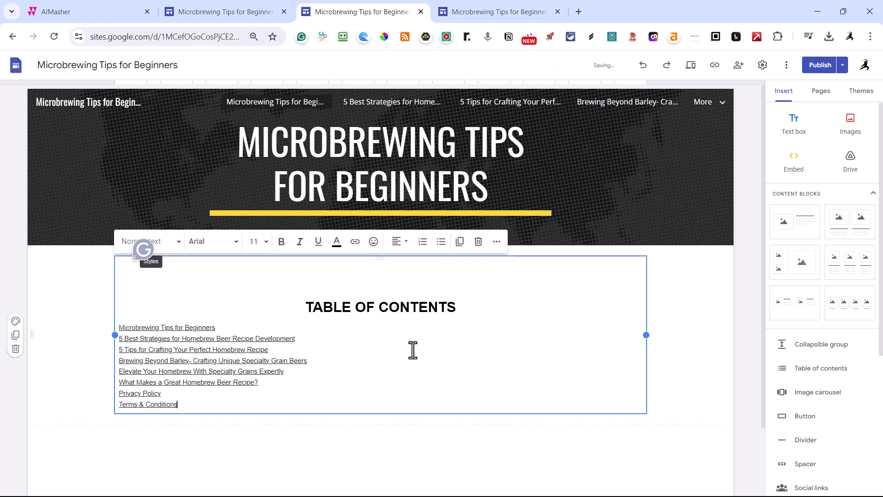
Step: Narrow the table of contents text box to about half its width and move it to the centre of its section
drag(644, 336, 374, 336)
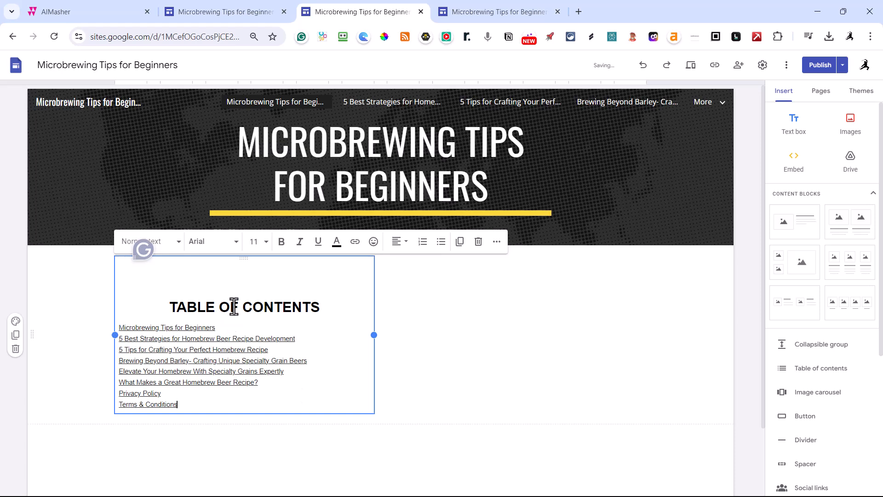
click(223, 280)
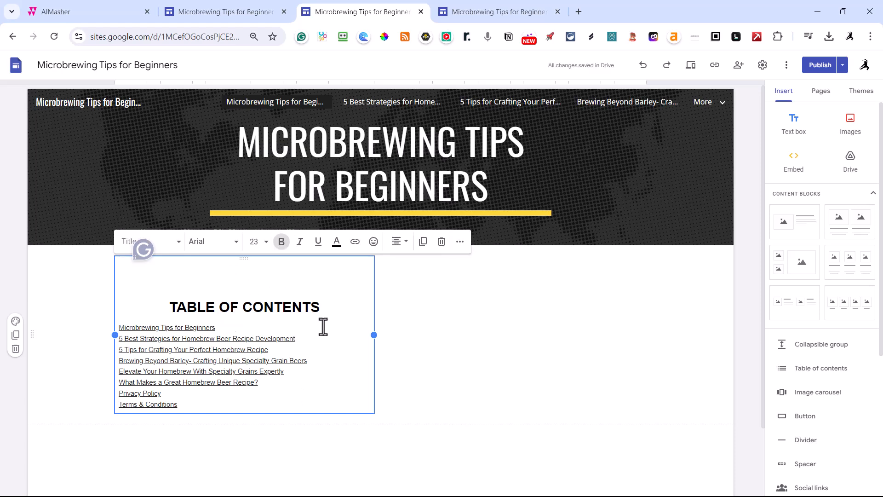
click(57, 279)
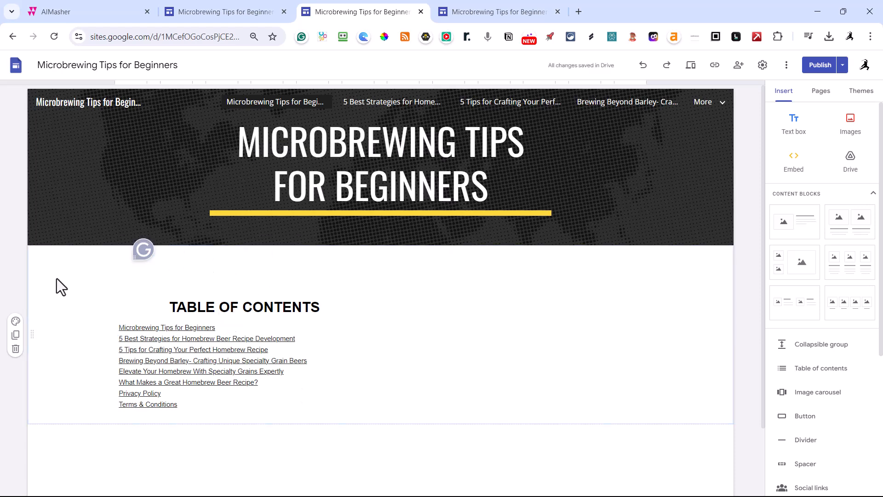
click(194, 281)
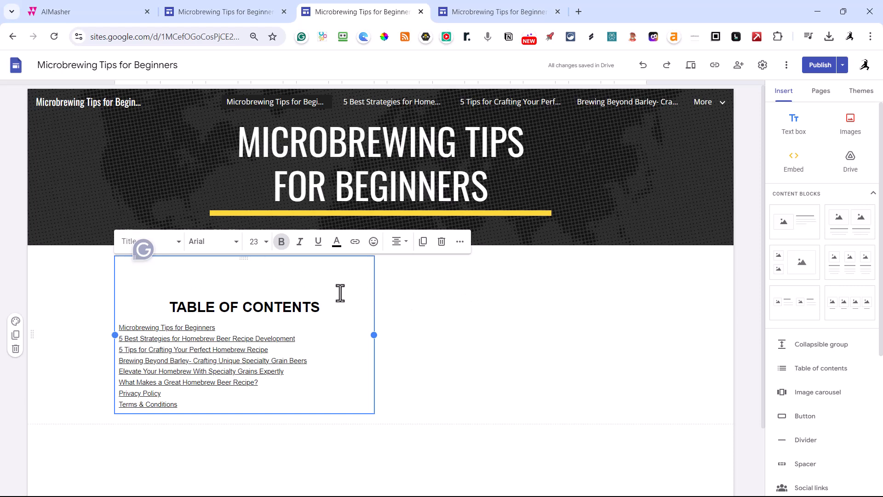
click(651, 349)
click(230, 338)
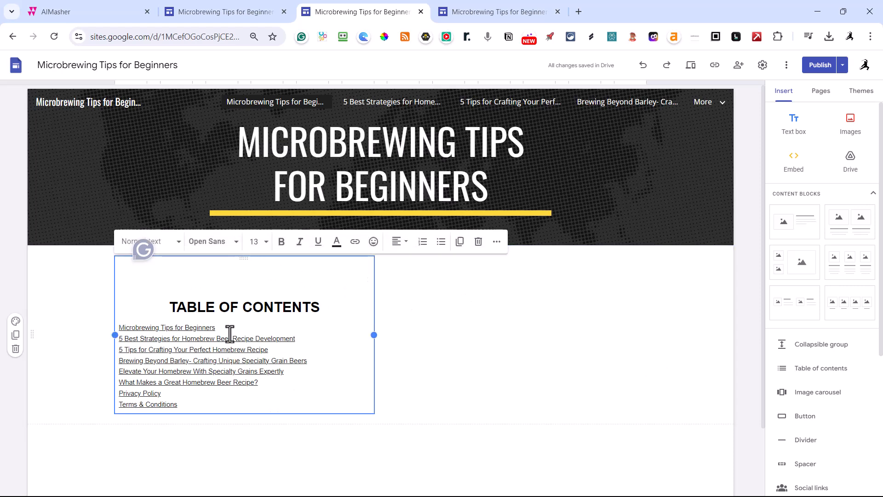
key(Escape)
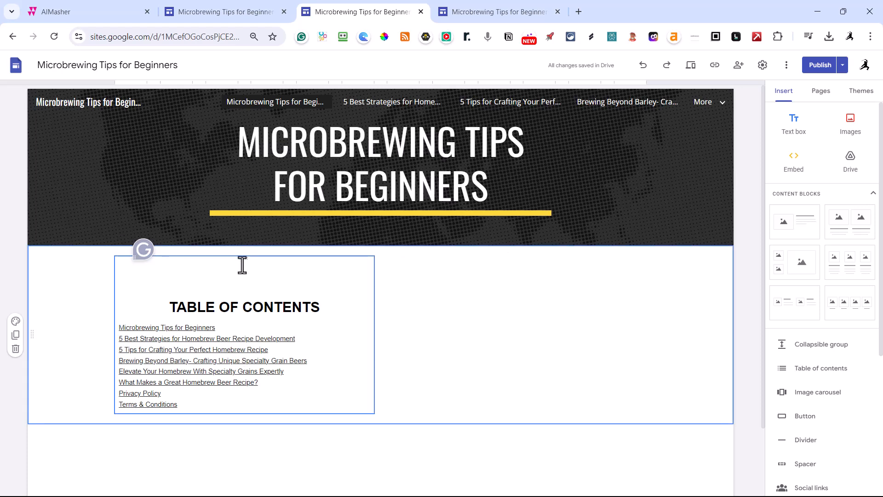
drag(242, 258, 395, 258)
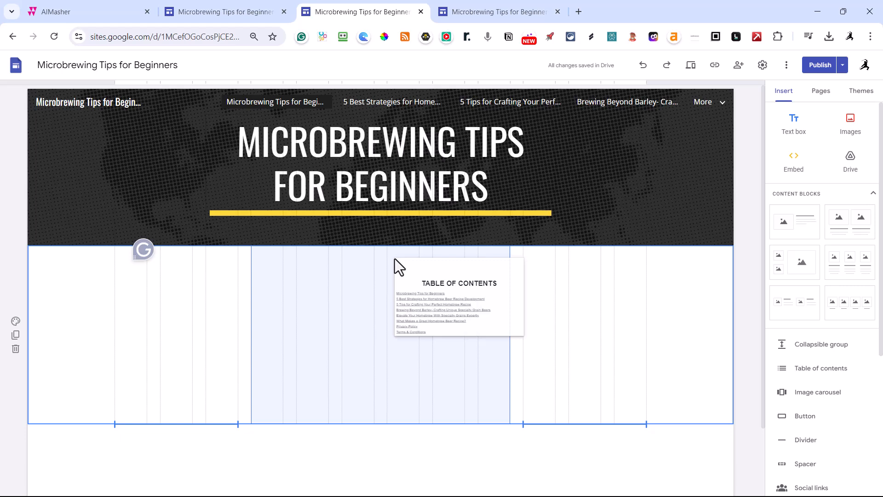
drag(394, 258, 395, 258)
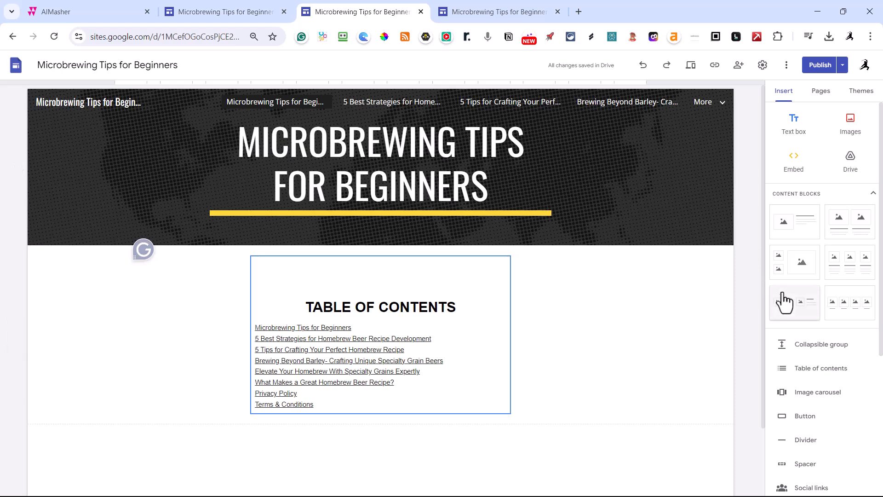
Step: Insert a spacer below the table of contents section
scroll(767, 335, down, 3)
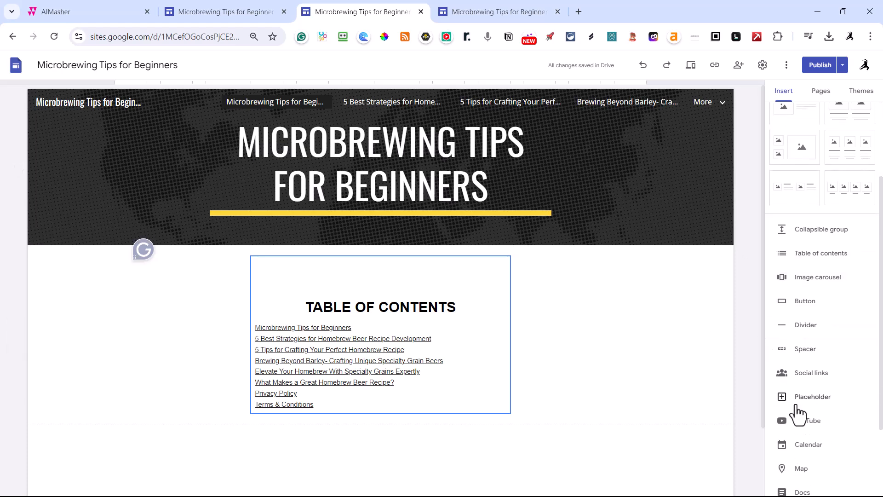
scroll(796, 405, down, 2)
click(794, 295)
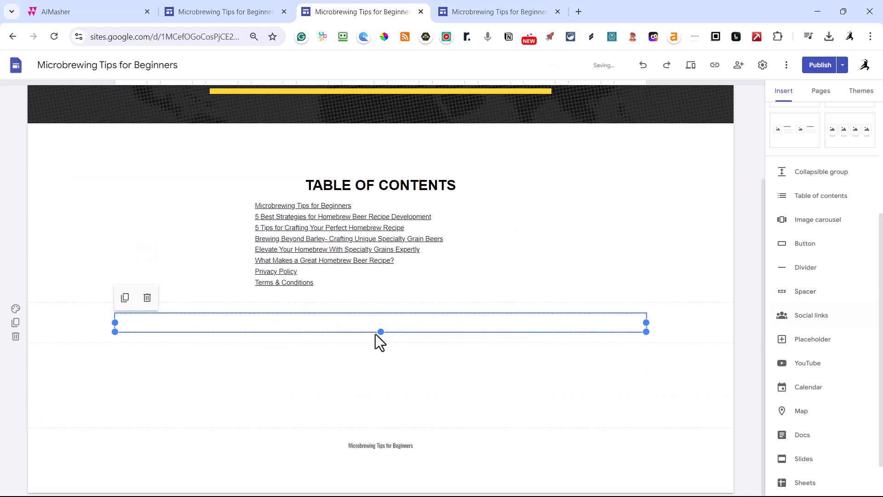
drag(381, 331, 381, 332)
Step: Open the YouTube video picker for the home page and search for "microbrewing tips for beginners"
click(787, 374)
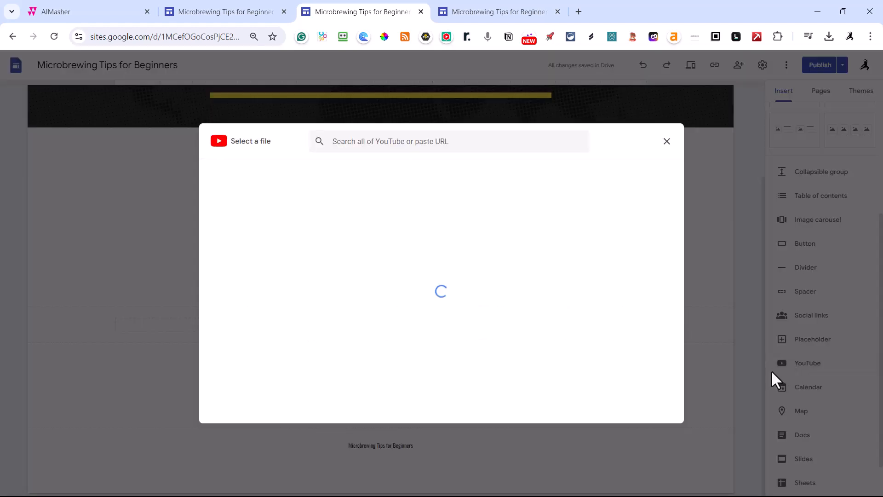
click(381, 143)
text(mic)
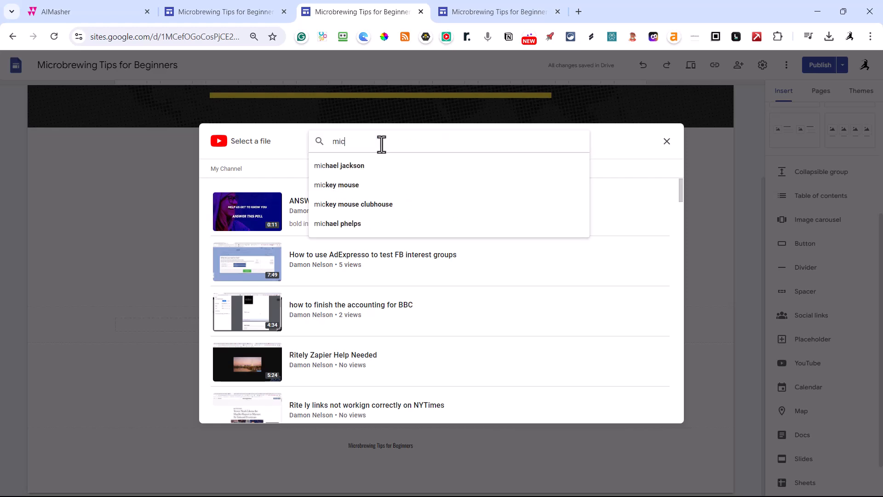
text(ro)
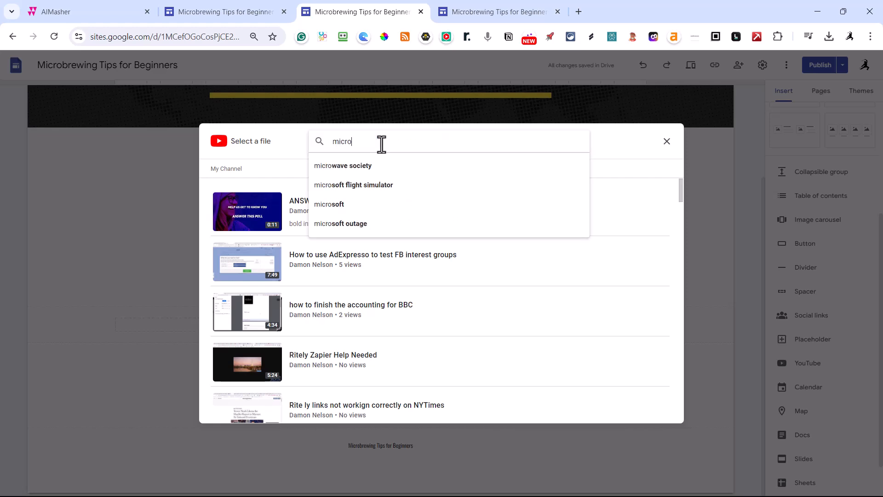
text(brewing tips for )
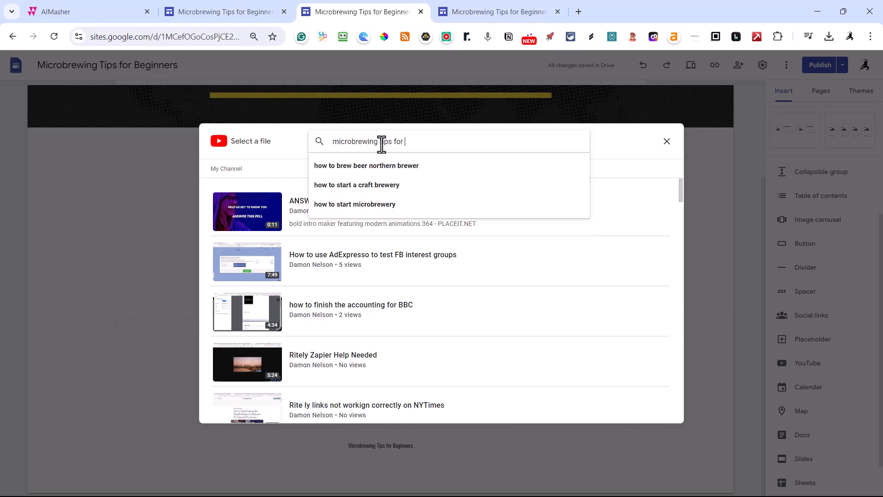
text(beginners)
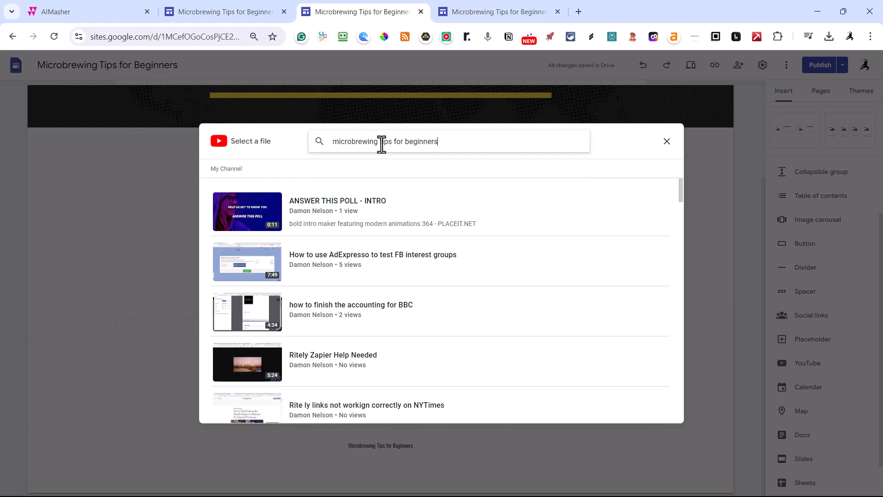
key(Return)
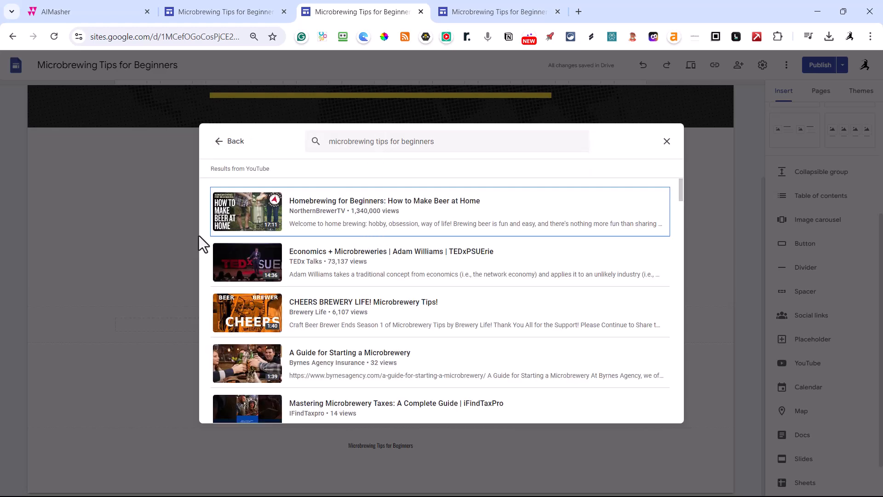
Step: Select the videos "Homebrewing for Beginners: How to Make Beer at Home" and "BestCode Microbrewery Canning Coding Operation Guide" in the results
click(324, 220)
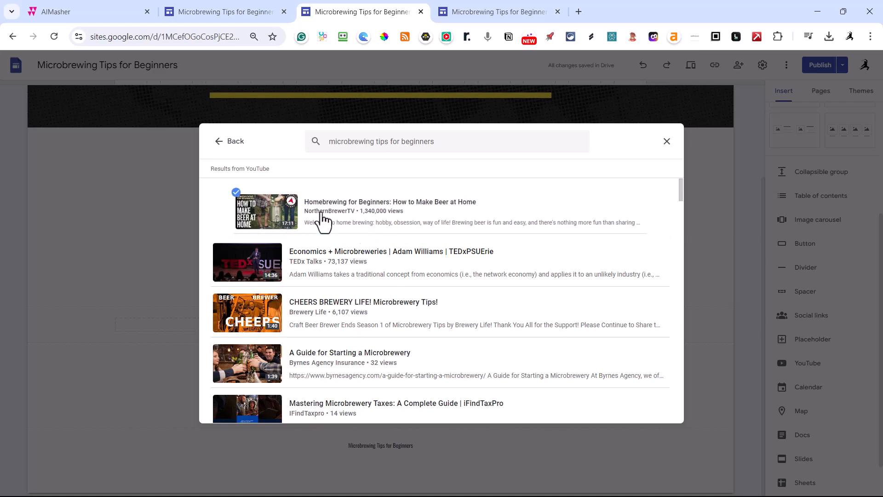
scroll(324, 221, down, 1)
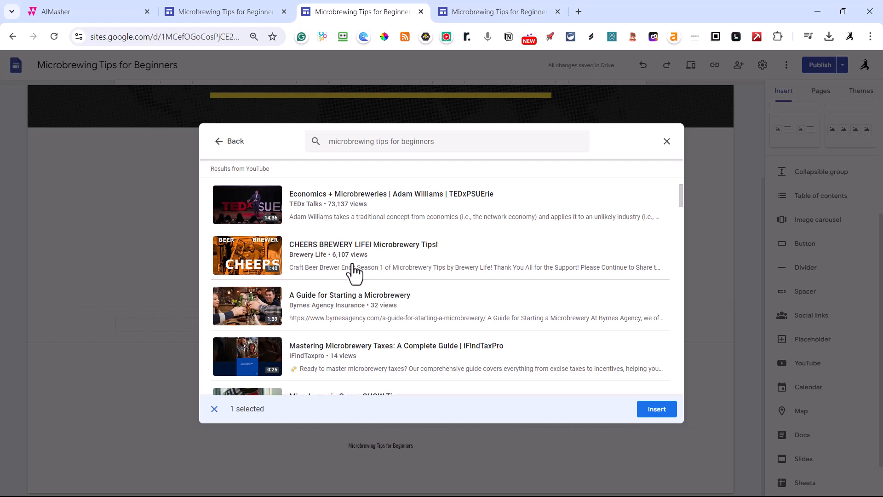
scroll(426, 269, down, 1)
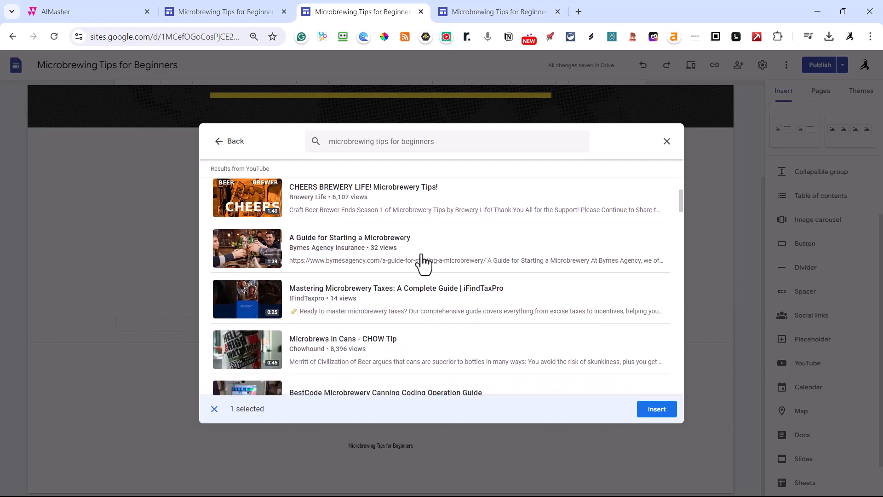
scroll(311, 282, down, 1)
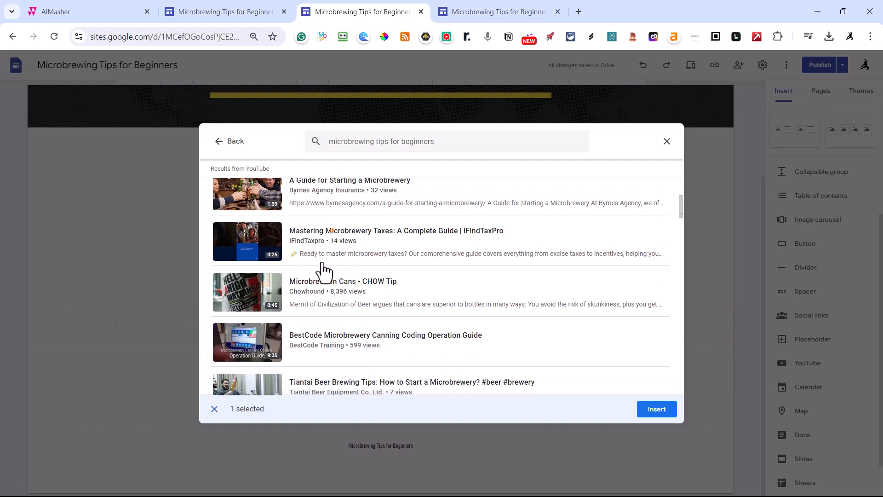
scroll(324, 279, down, 1)
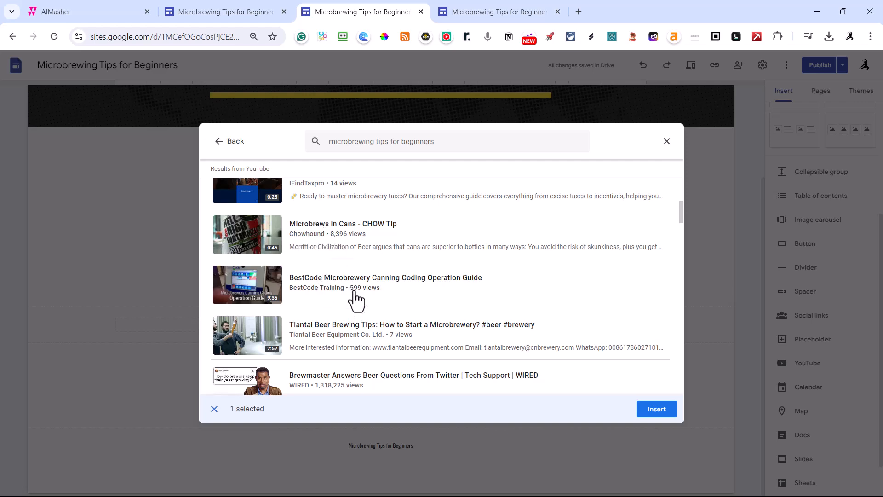
click(393, 292)
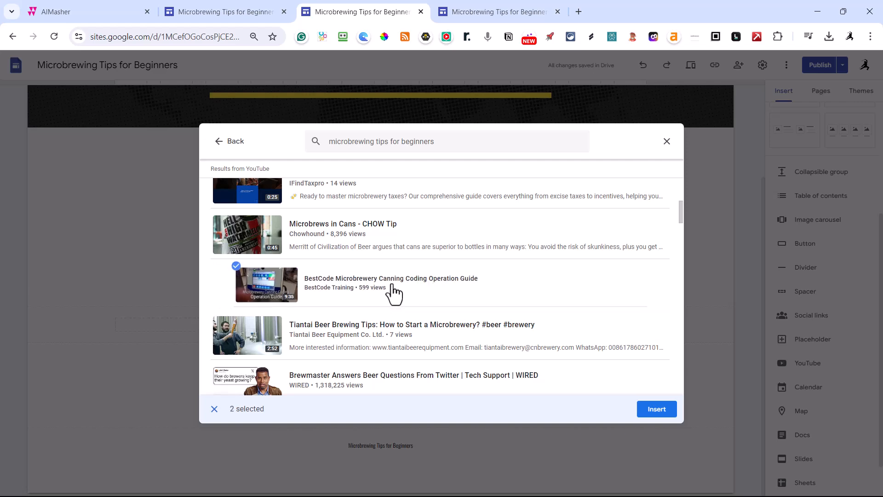
Step: Add Tiantai Company's video "Brewery Equipment Tips: How to Make Microbrewery Equipment Safer" to the selection, leaving its duplicate from another channel unselected
scroll(394, 293, down, 3)
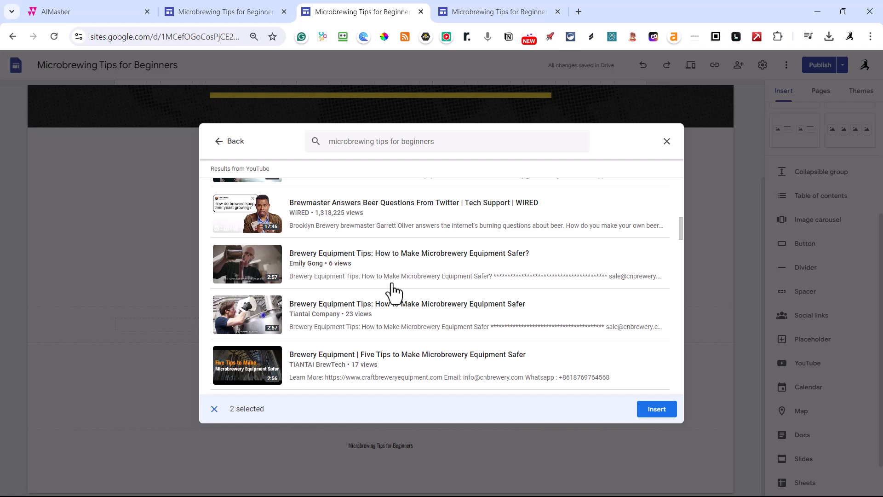
click(386, 270)
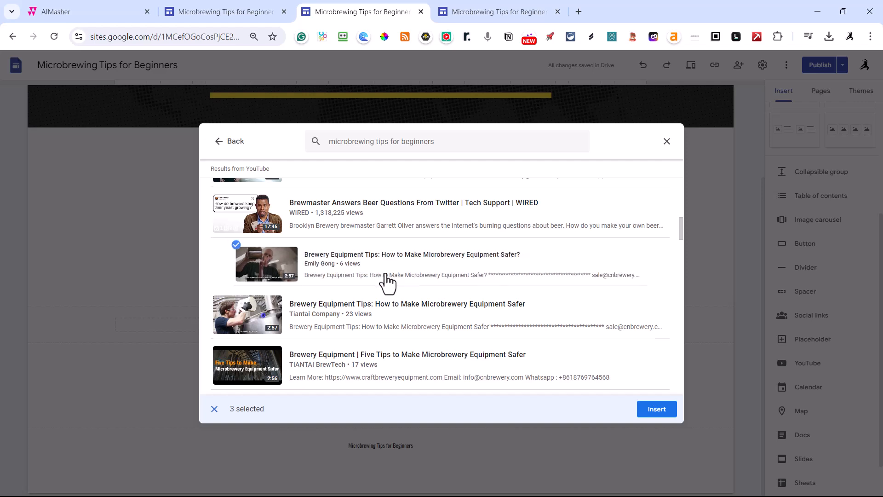
scroll(387, 281, down, 1)
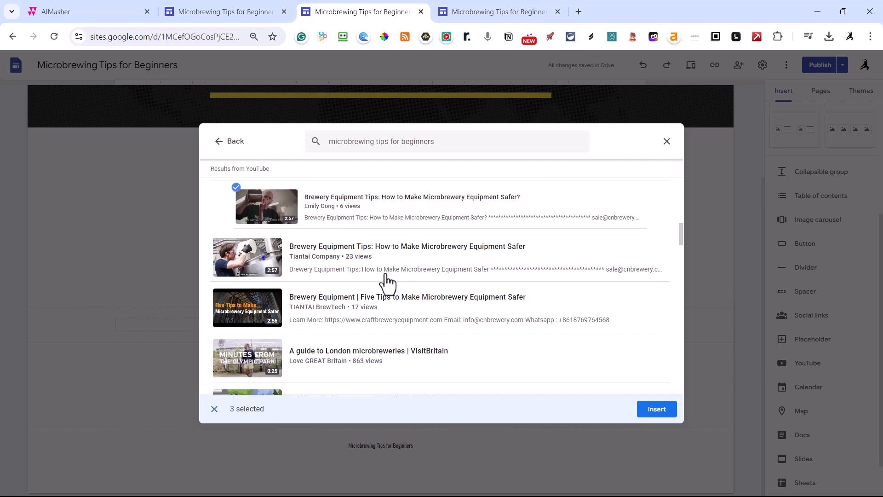
click(379, 217)
click(394, 272)
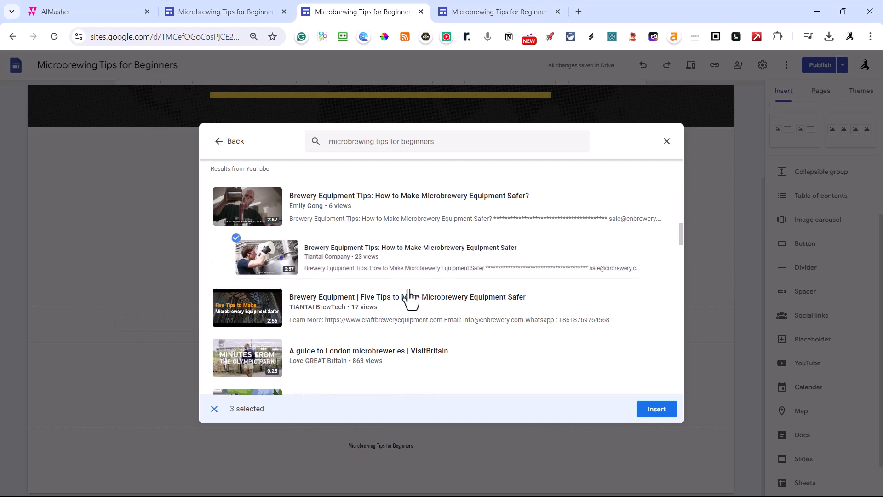
Step: Select "Five Tips to Make Microbrewery Equipment Safer-Tiantai beer equipment" as well and insert the four selected videos into the page
scroll(405, 317, down, 1)
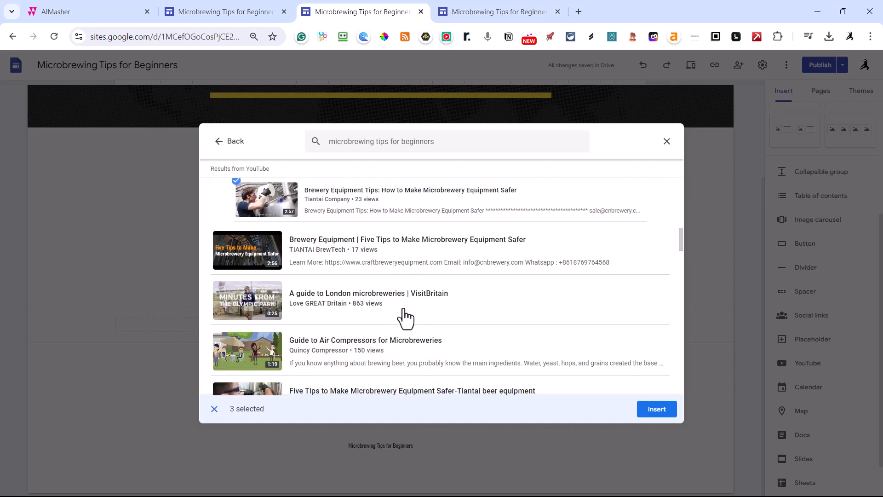
scroll(404, 317, down, 1)
scroll(405, 317, down, 1)
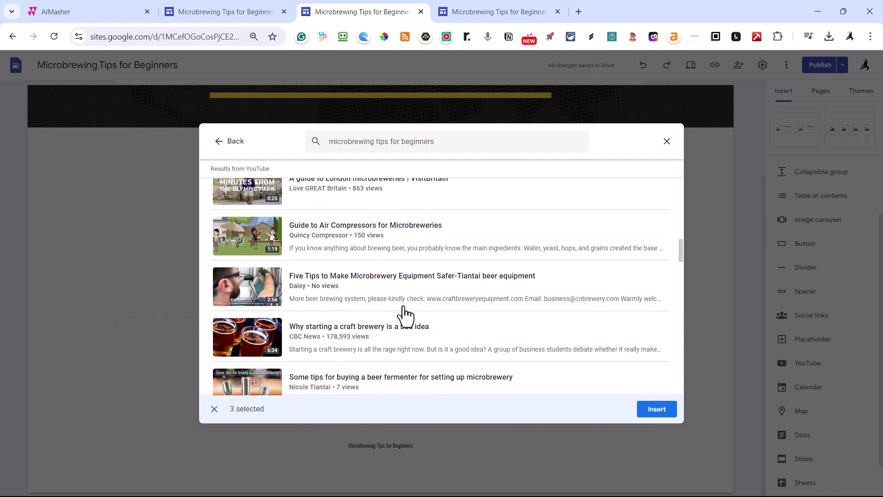
click(410, 295)
scroll(410, 296, down, 2)
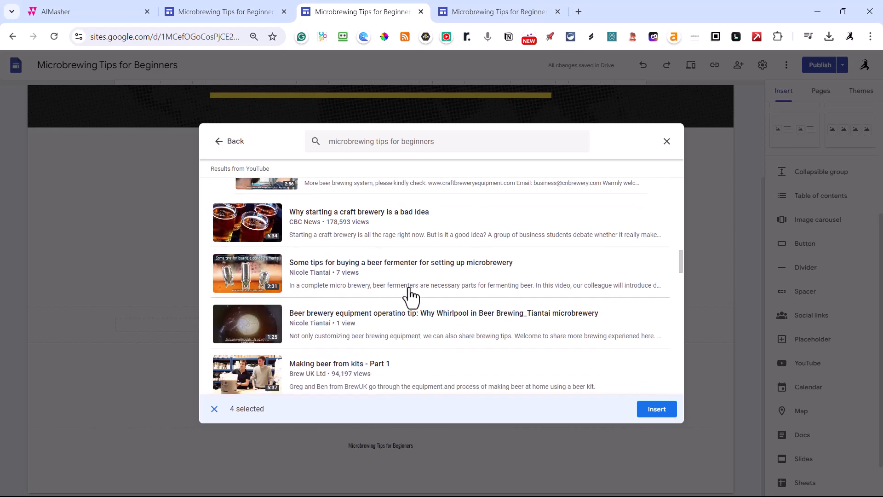
scroll(411, 295, up, 10)
scroll(413, 291, up, 3)
scroll(412, 291, down, 2)
click(654, 409)
Step: Move the "Brewery Equipment Tips" video up beside the BestCode canning video so both share one row
scroll(609, 421, down, 5)
scroll(608, 421, down, 2)
scroll(532, 373, up, 9)
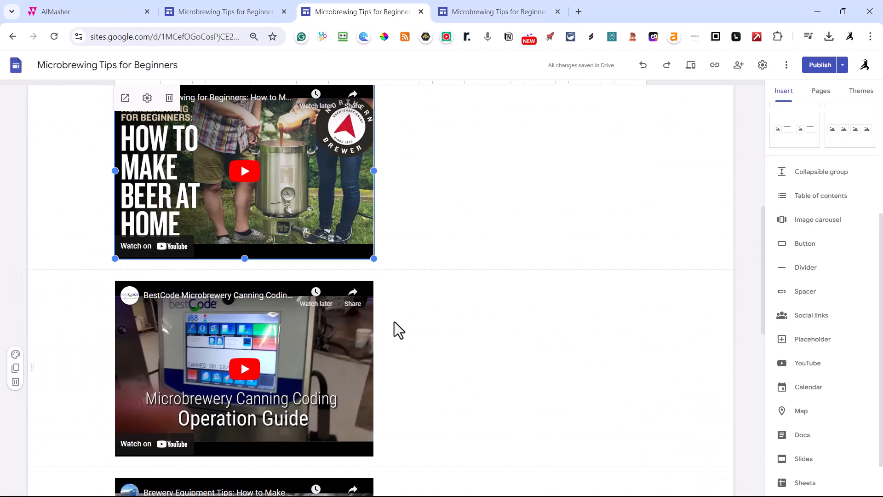
scroll(280, 399, down, 3)
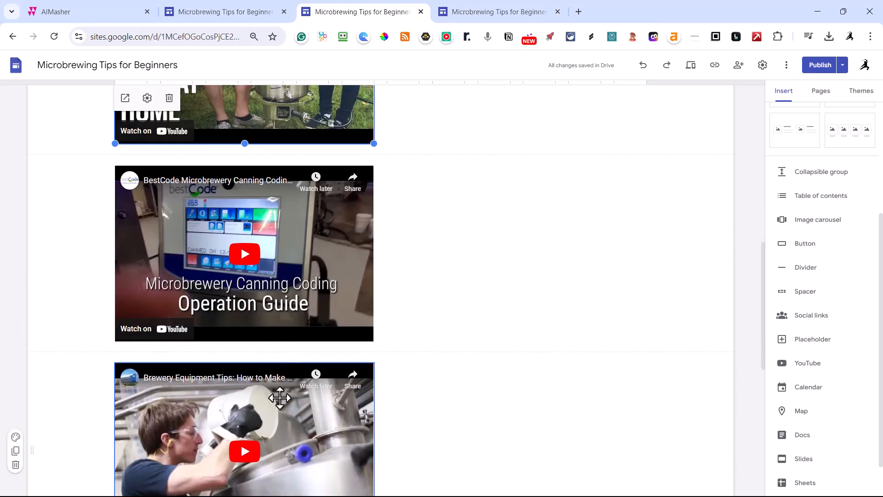
drag(277, 396, 434, 187)
Step: Move the "Five Tips to Make Microbrewery Equipment Safer" video up beside the "Homebrewing for Beginners" video
scroll(428, 285, up, 3)
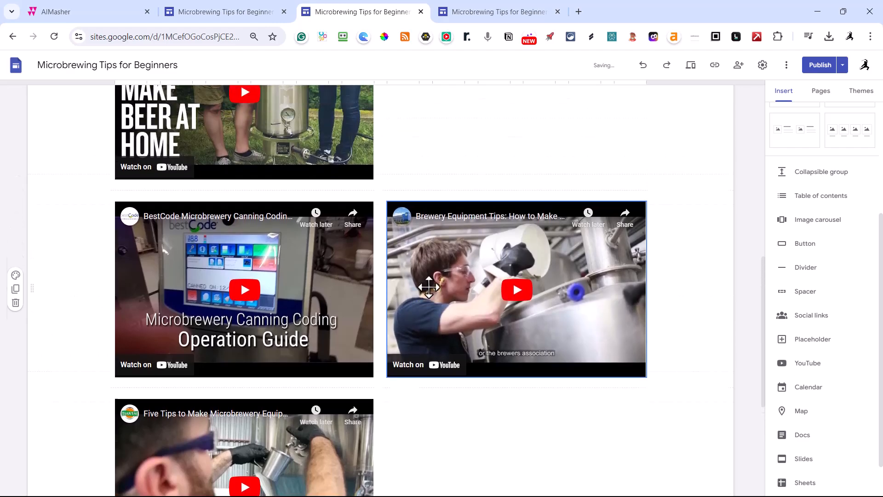
scroll(350, 387, down, 2)
drag(292, 418, 441, 131)
Step: Insert a three-column content block with image, heading and text placeholders between the table of contents and the spacer
scroll(638, 229, up, 6)
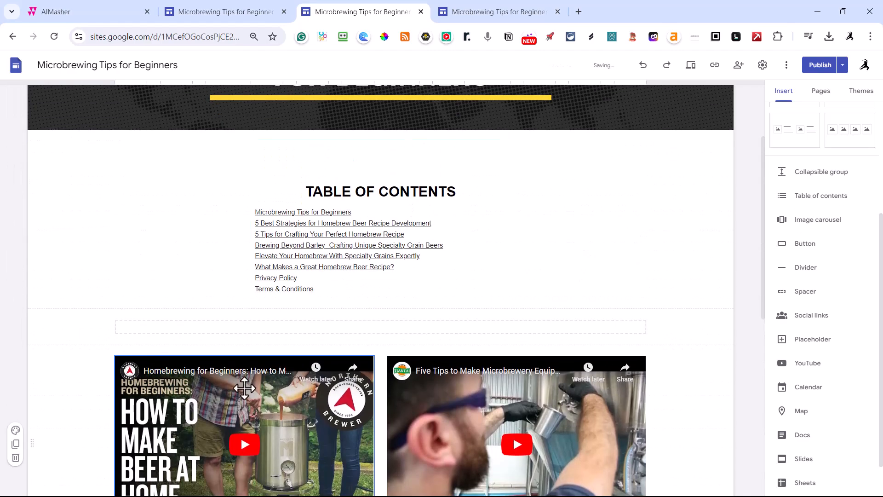
scroll(603, 274, up, 3)
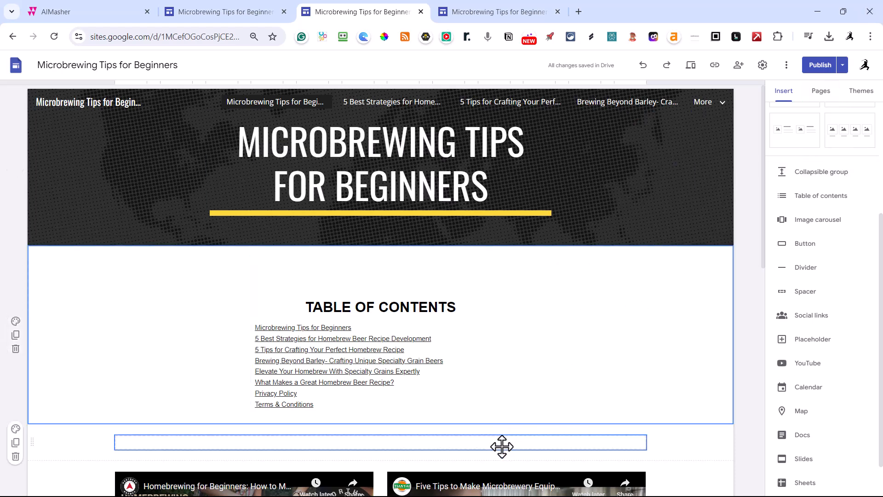
scroll(805, 154, up, 4)
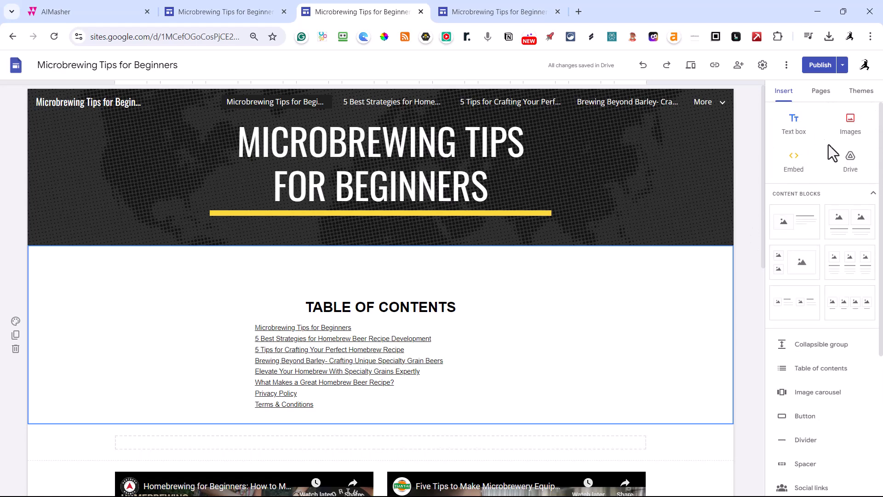
click(857, 275)
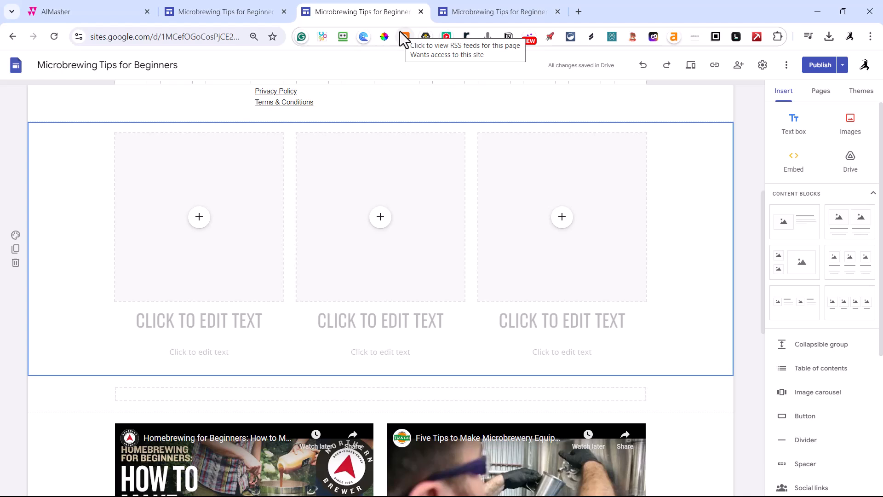
Step: Insert a link to the site page "5 Best Strategies for Homebrew Beer Recipe Development" in the first column's body text
click(197, 355)
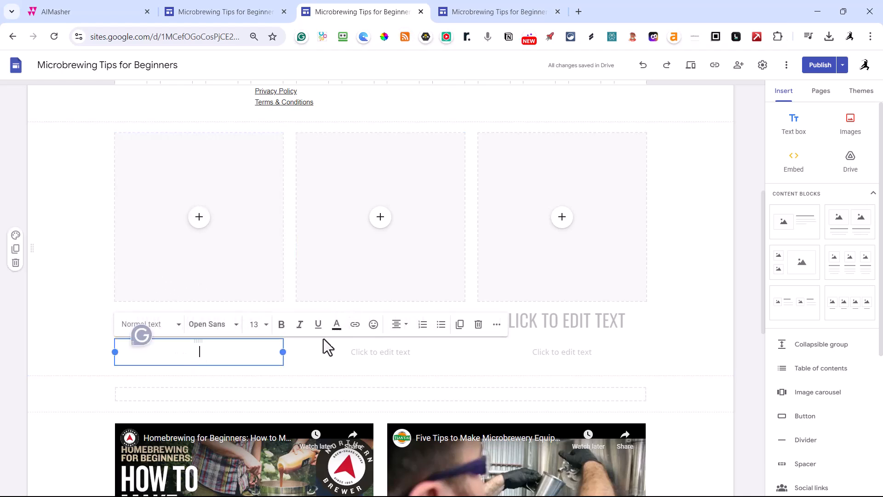
click(355, 325)
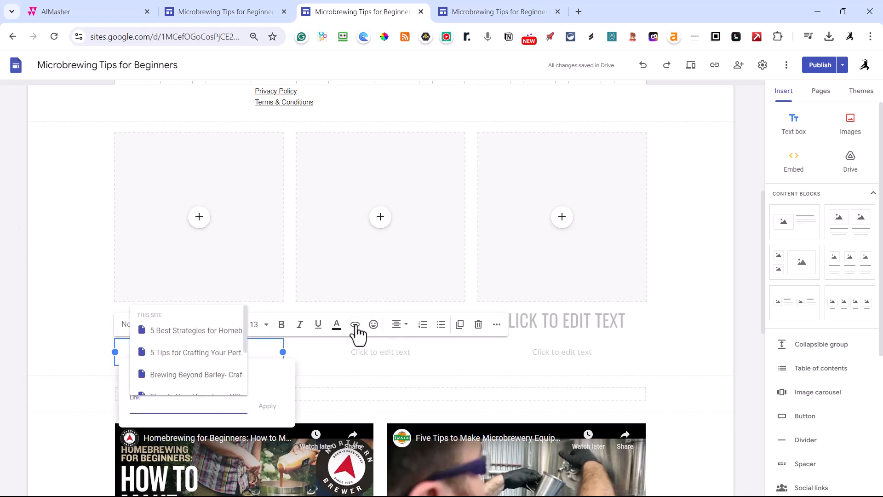
click(220, 327)
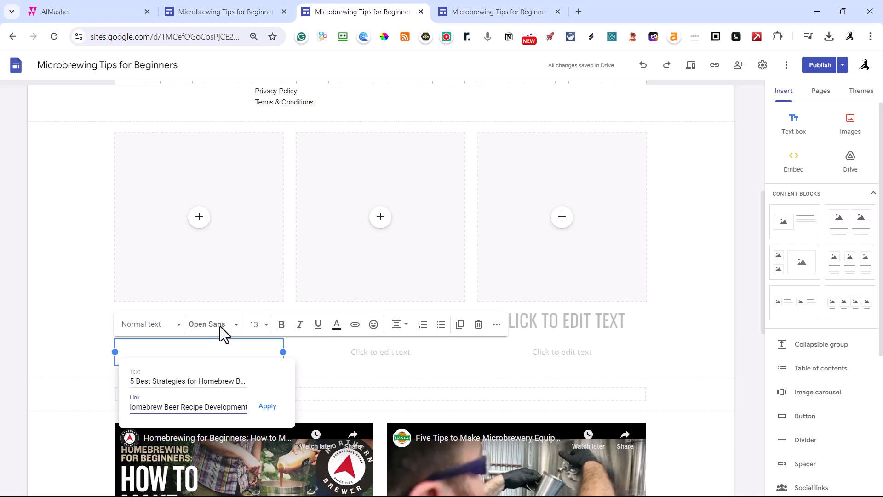
click(268, 407)
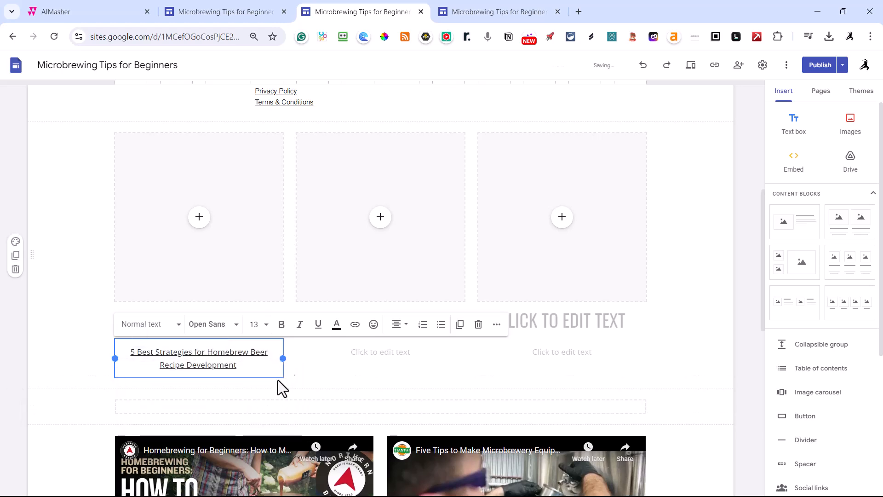
Step: Insert a link to the site page "Brewing Beyond Barley- Crafting Unique Specialty Grain Beers" in the second column's body text
click(412, 356)
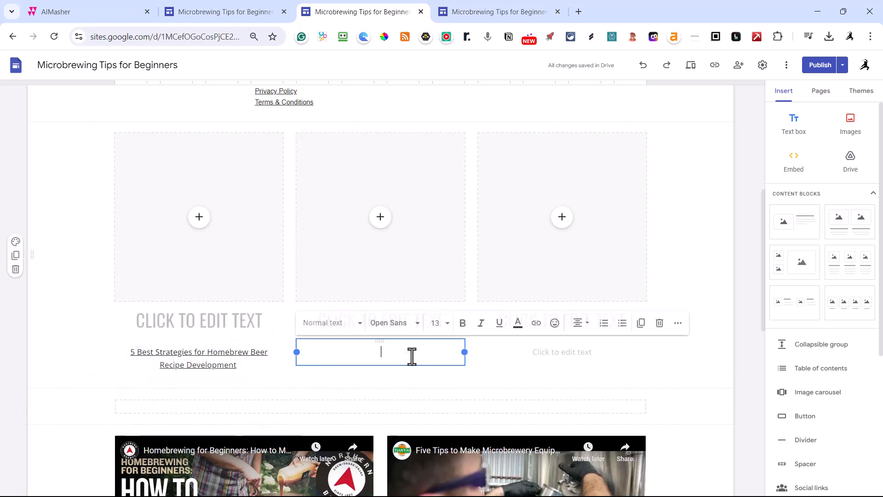
click(537, 327)
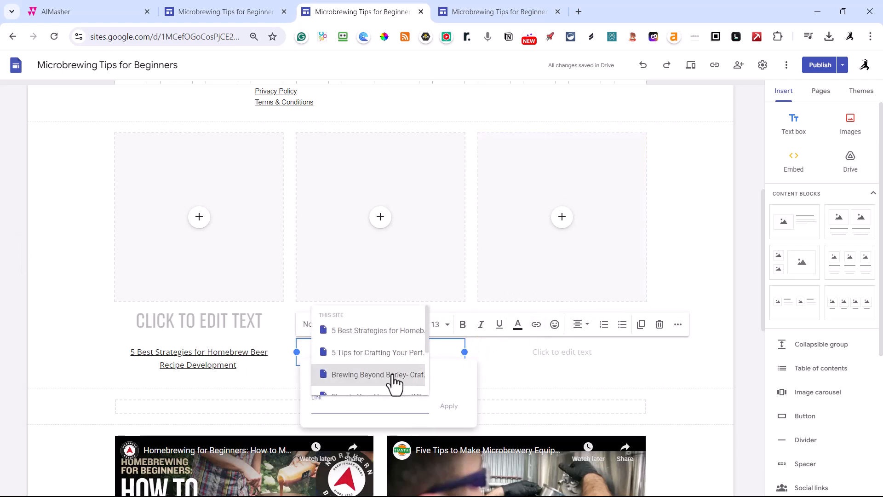
click(378, 375)
click(448, 407)
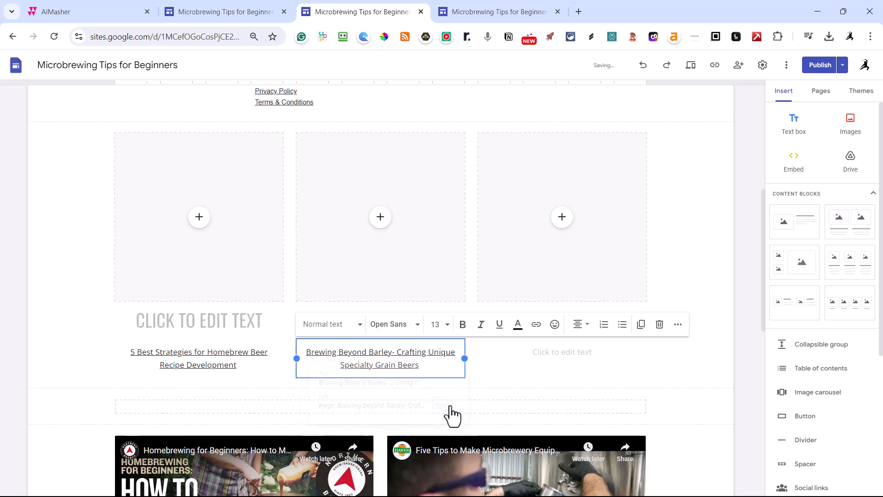
Step: Insert a link to the site page "What Makes a Great Homebrew Beer Recipe?" in the third column's body text
click(567, 353)
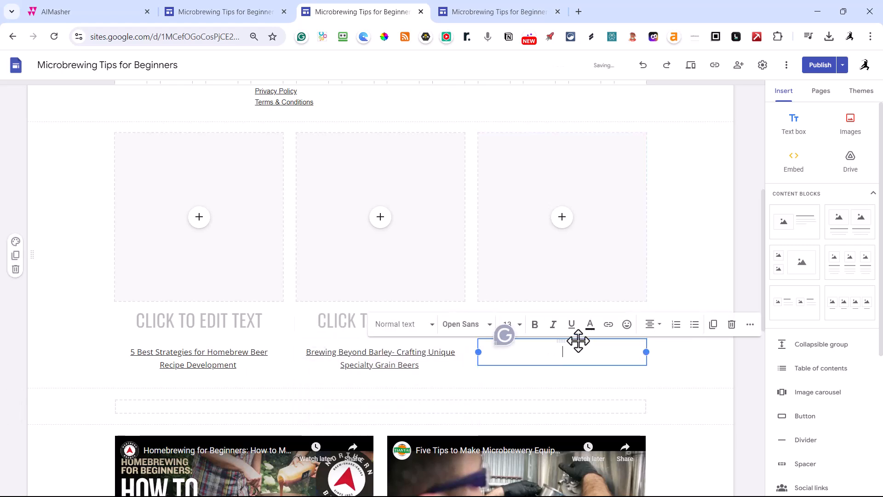
click(608, 325)
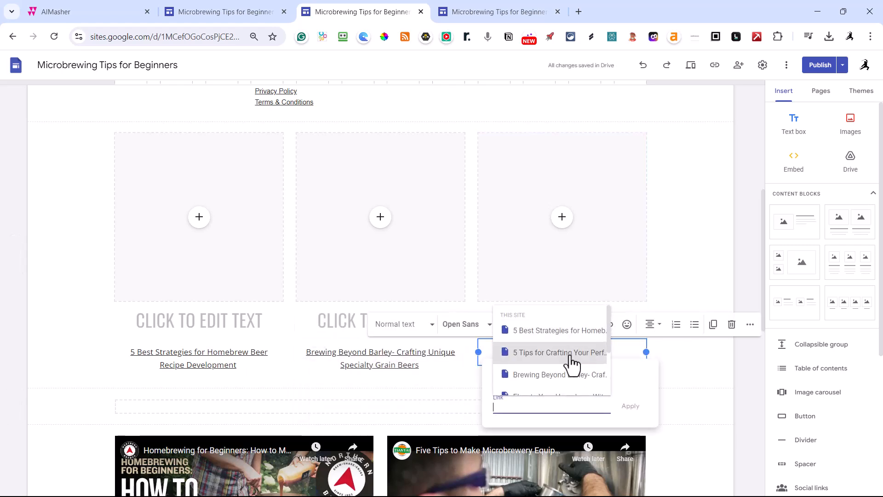
scroll(571, 361, down, 2)
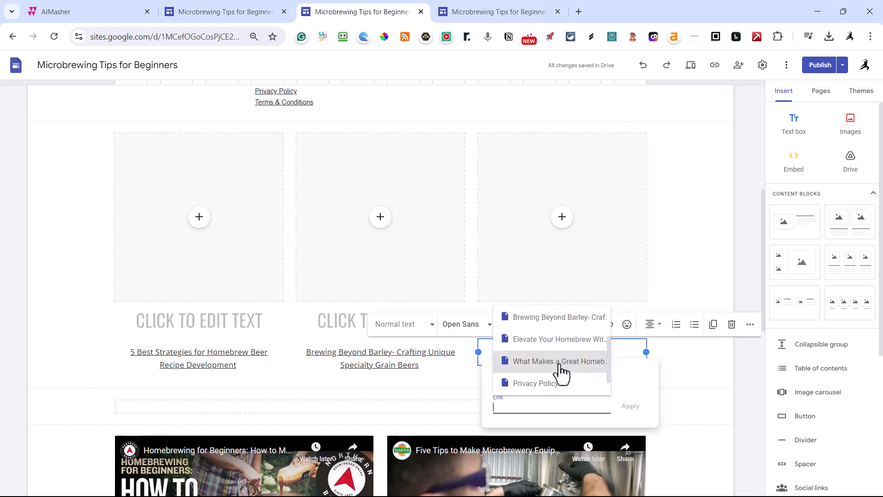
click(560, 362)
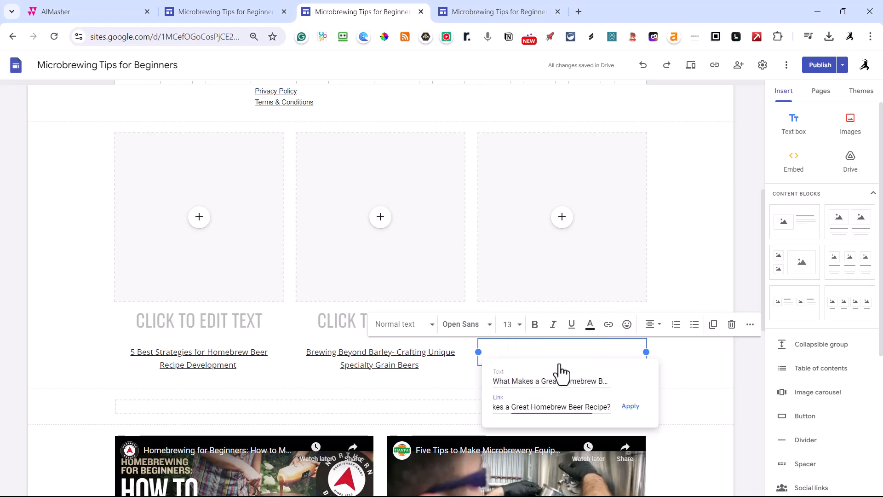
click(631, 407)
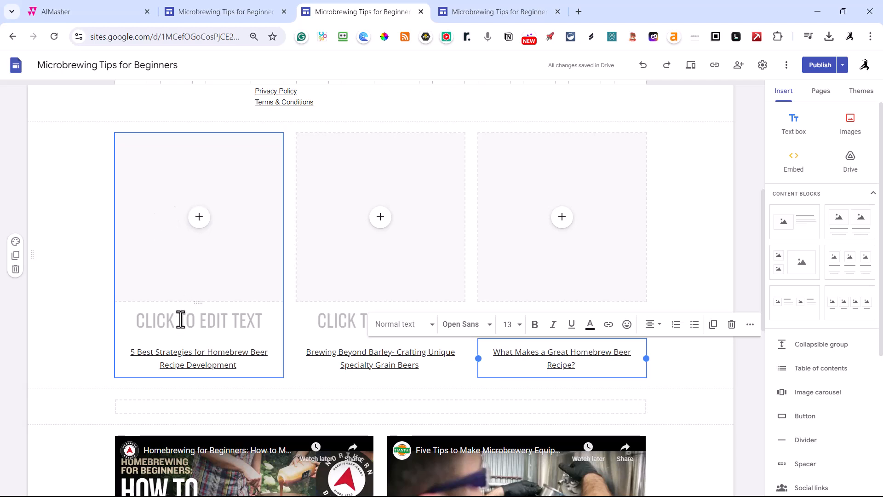
Step: Delete the empty heading placeholders above the page links in all three columns
click(127, 320)
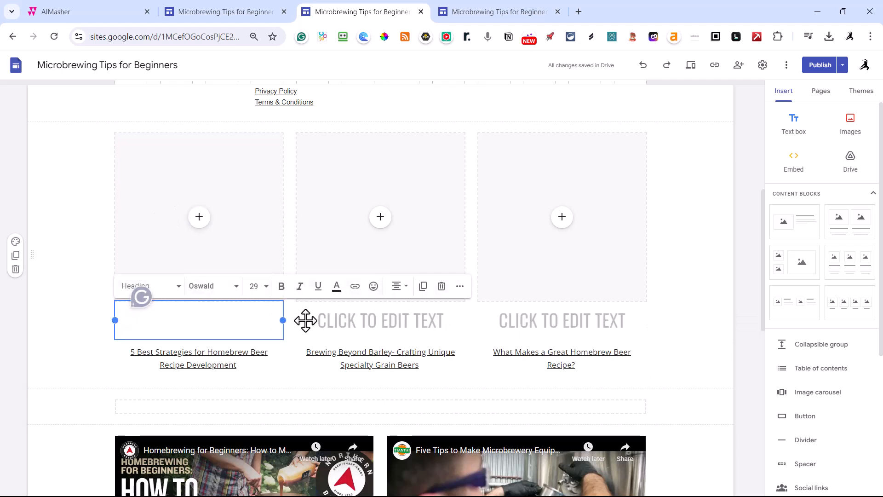
click(441, 288)
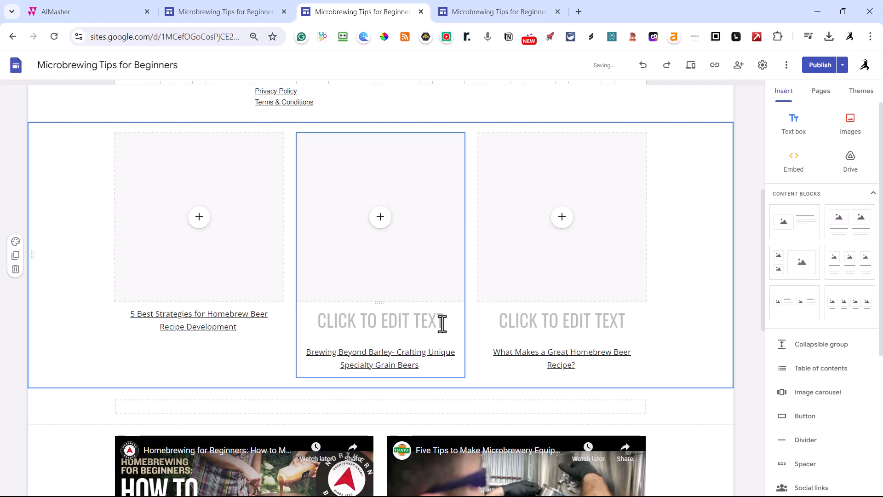
click(442, 324)
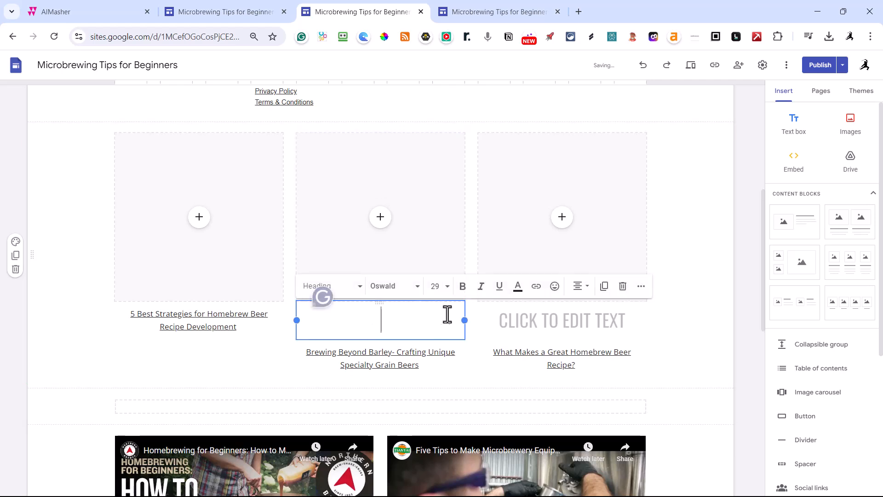
click(623, 287)
click(634, 323)
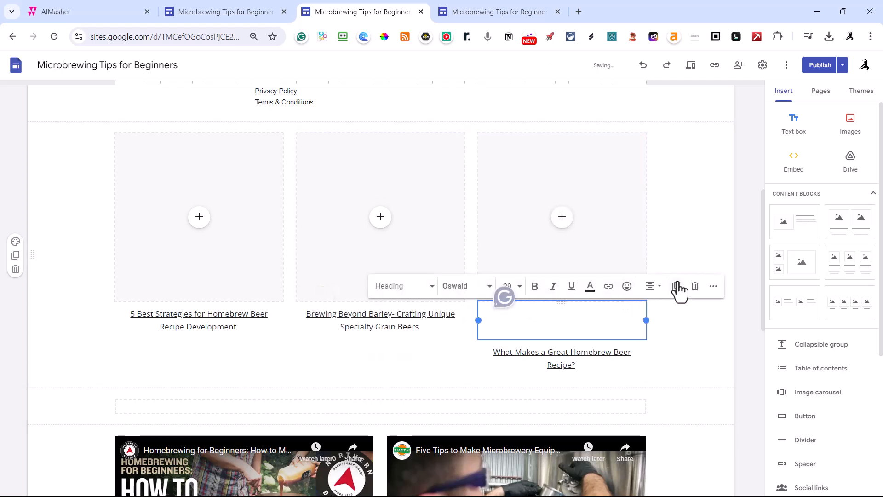
click(694, 290)
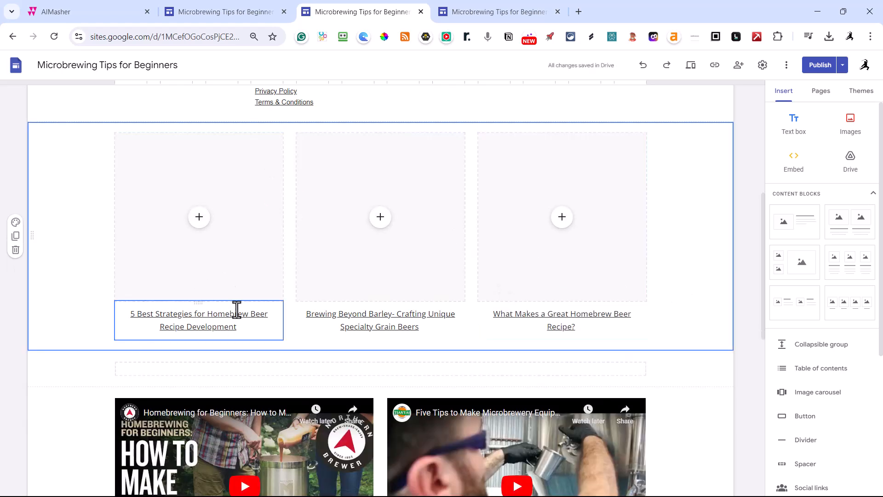
Step: Fill the first column's image placeholder with the chalkboard recipe picture from the Drive folder "Microbrewing Tips for Beginners", matching its published page
click(482, 10)
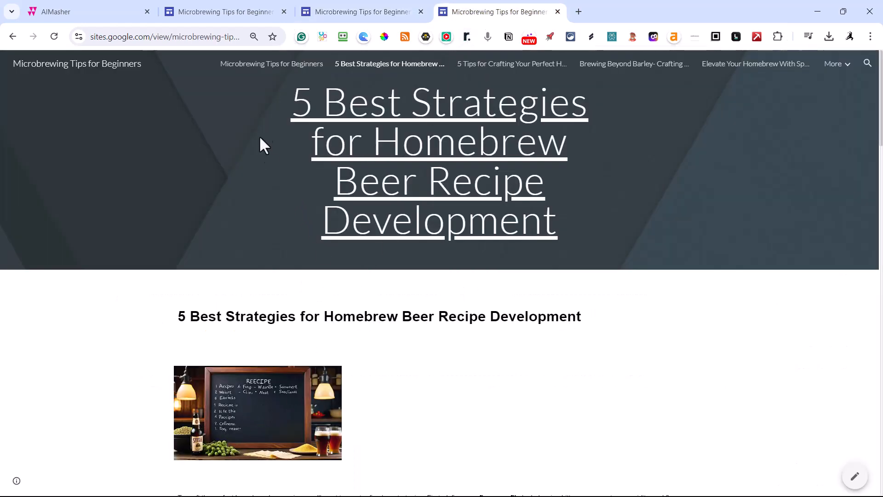
click(339, 6)
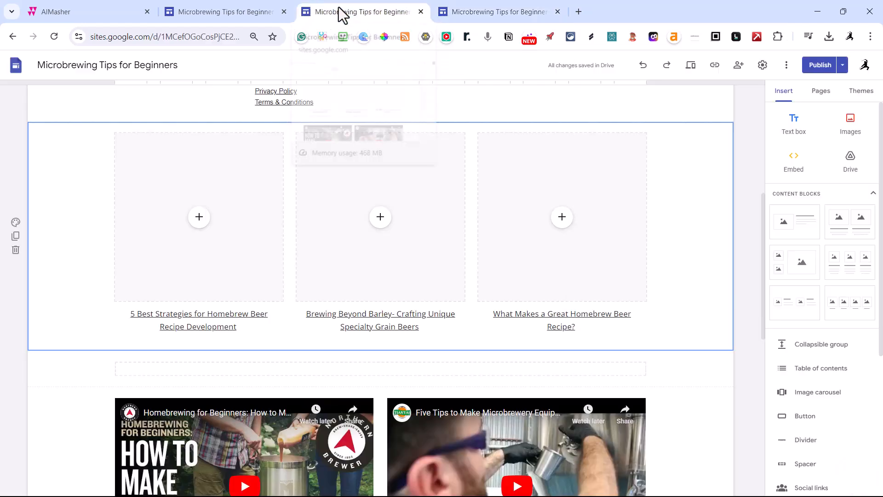
click(199, 218)
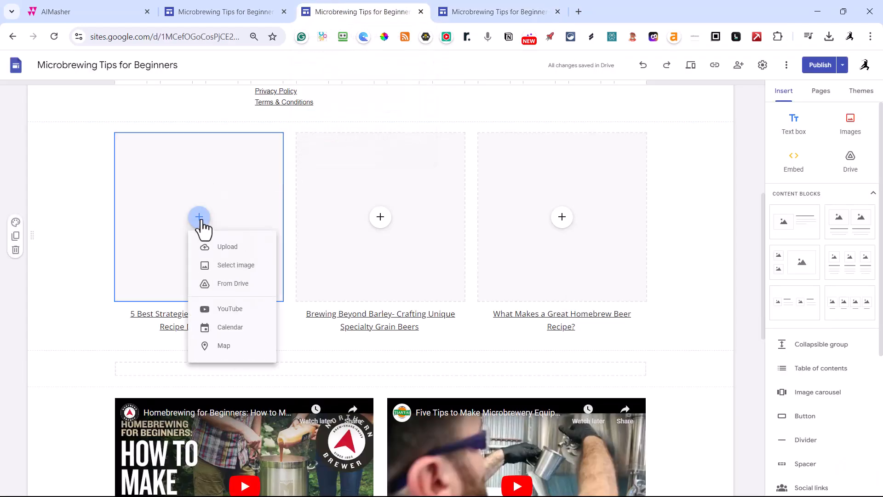
click(229, 291)
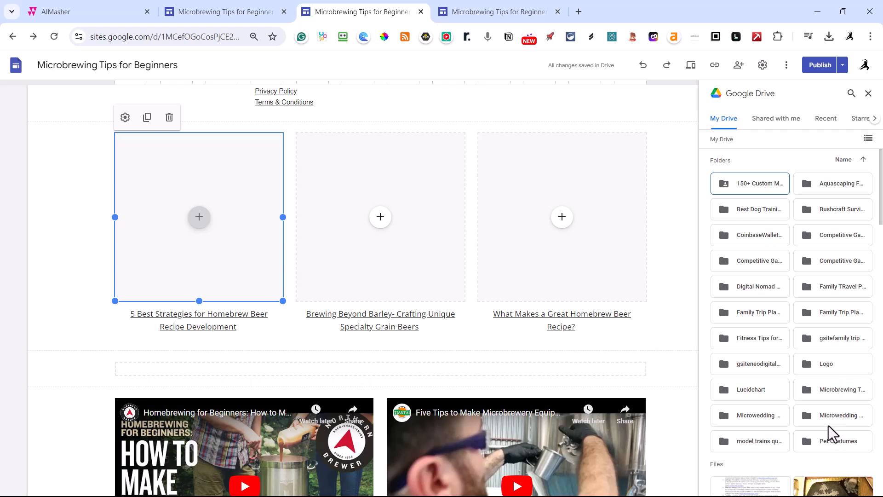
click(835, 387)
double_click(835, 390)
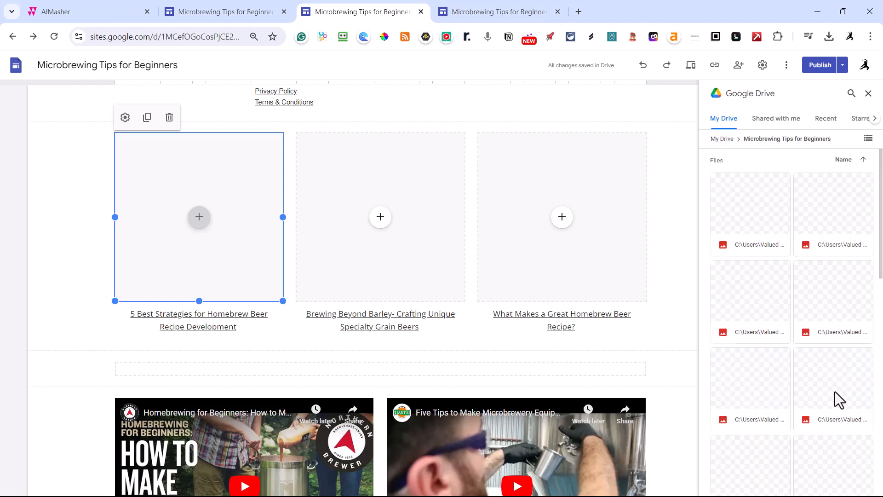
scroll(846, 316, down, 10)
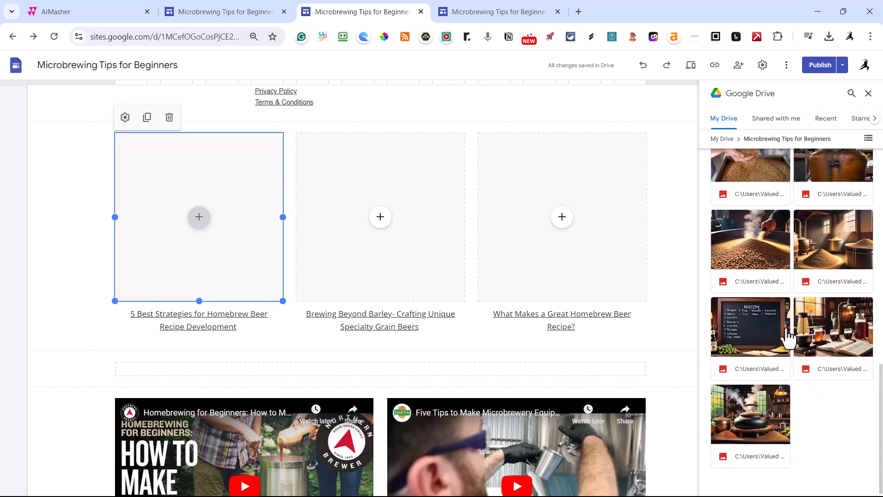
click(766, 338)
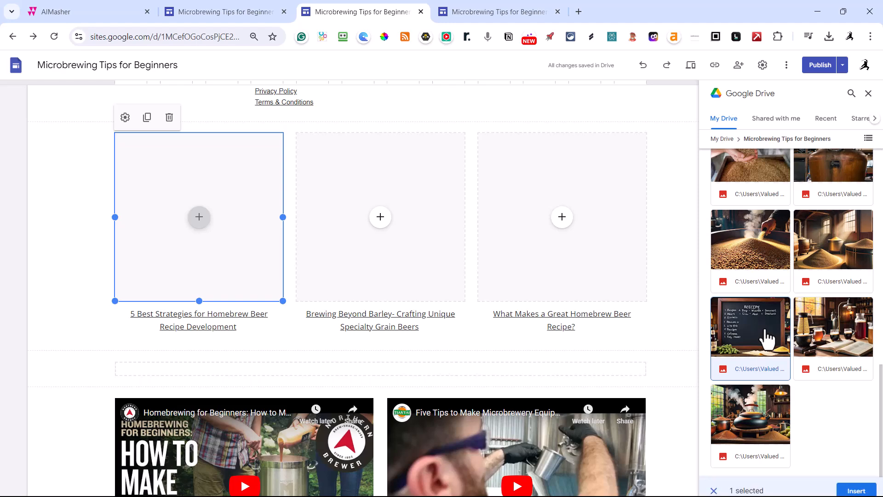
click(857, 482)
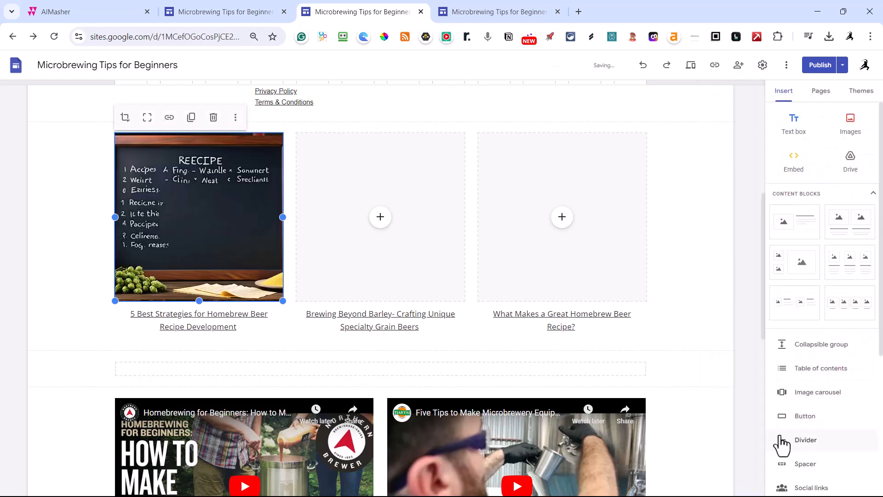
Step: Check the published "Brewing Beyond Barley" page's picture and insert the matching grain-barn image from the Drive folder "Microbrewing Tips for Beginners" in the second column
click(462, 8)
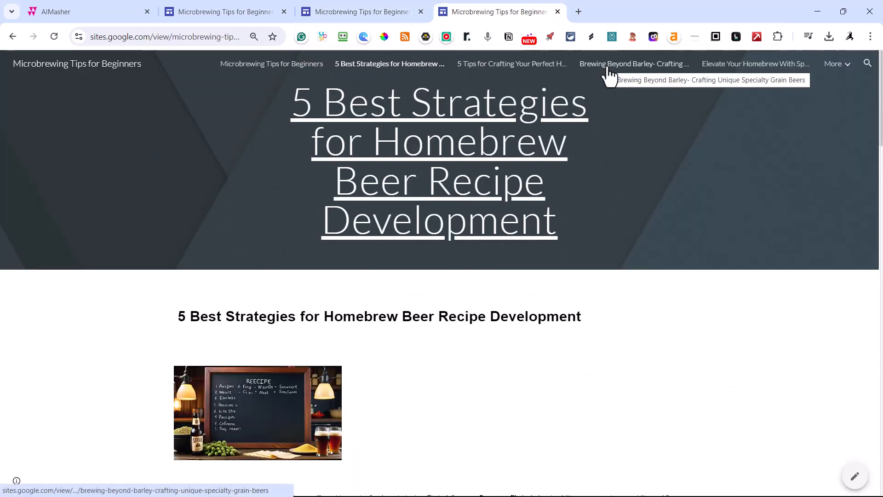
click(600, 67)
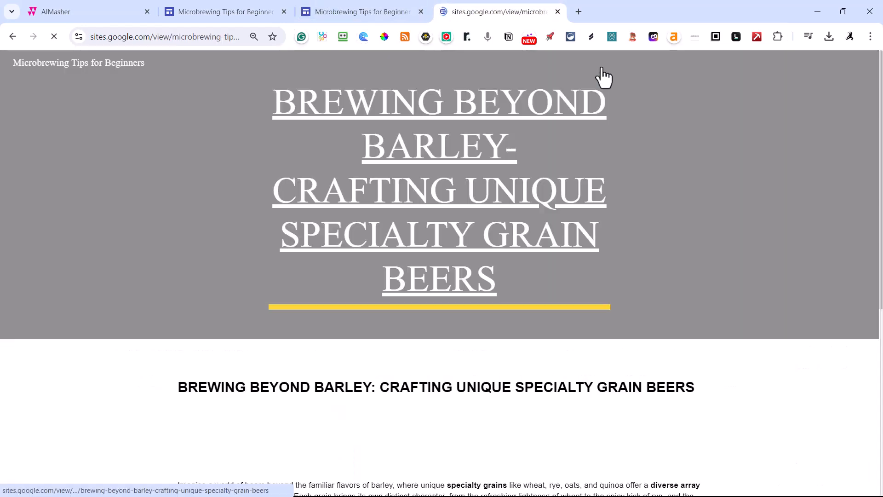
scroll(345, 405, down, 1)
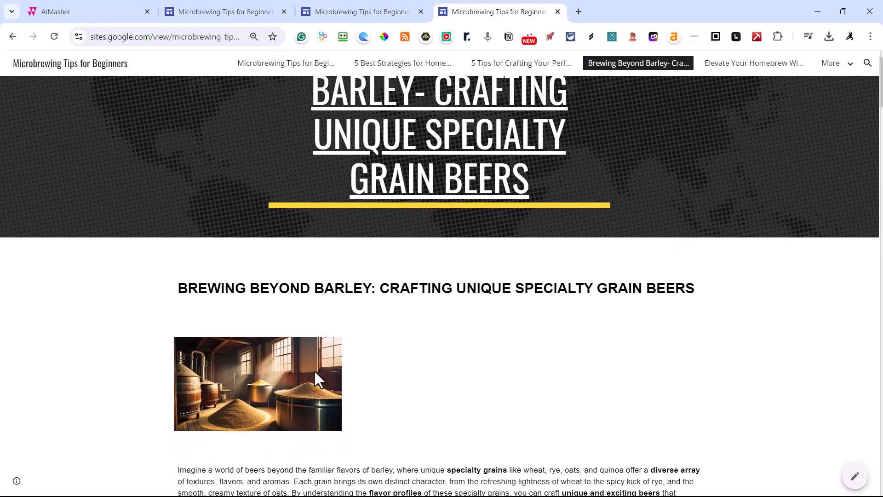
click(366, 10)
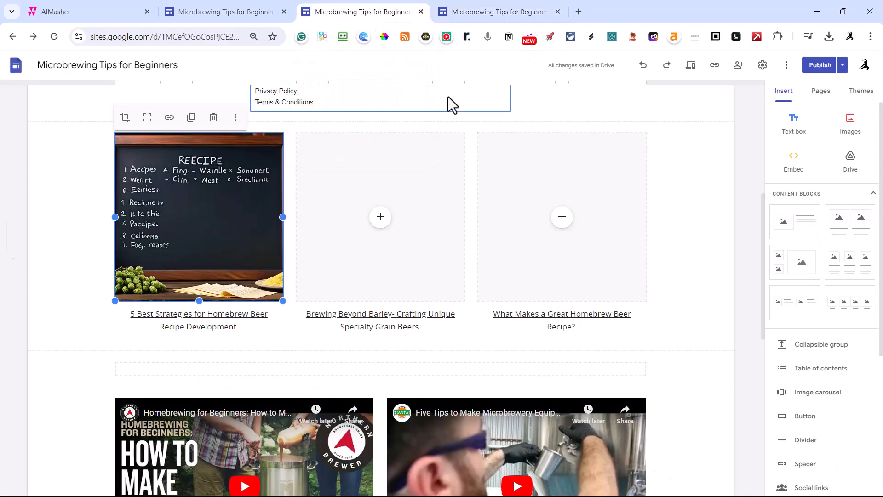
click(381, 220)
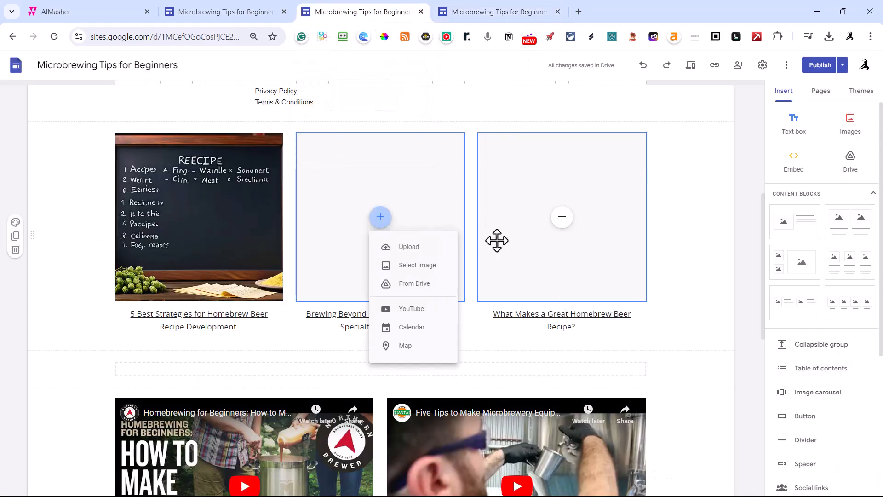
click(417, 285)
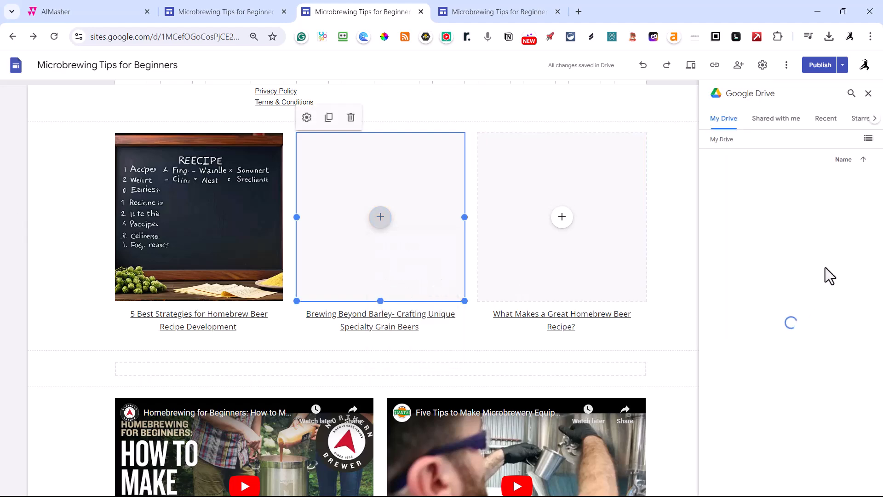
double_click(838, 389)
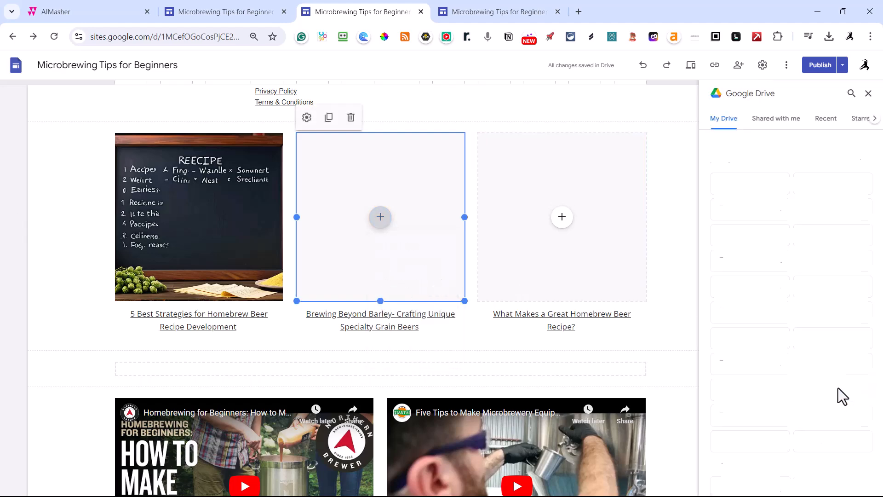
scroll(854, 352, down, 10)
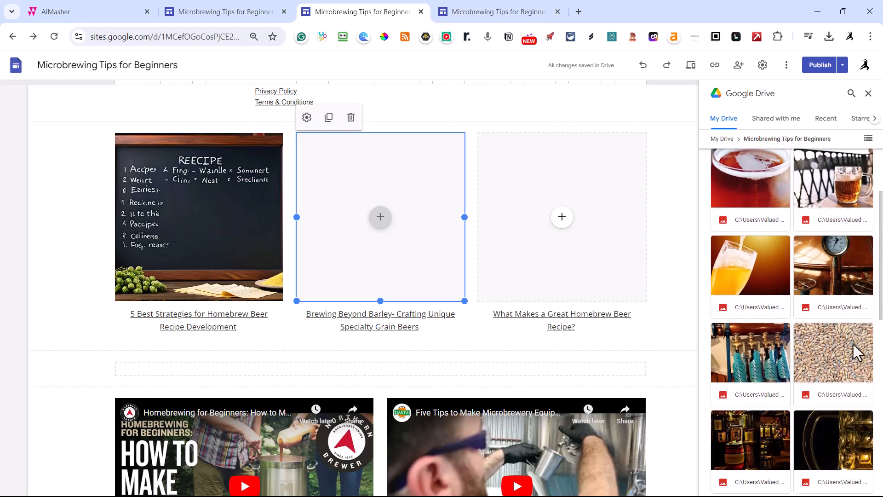
scroll(854, 351, down, 3)
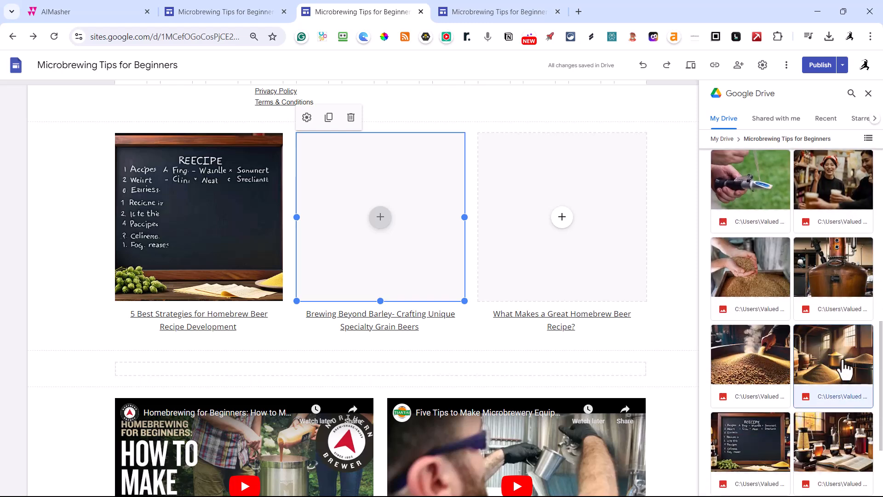
click(844, 368)
click(858, 482)
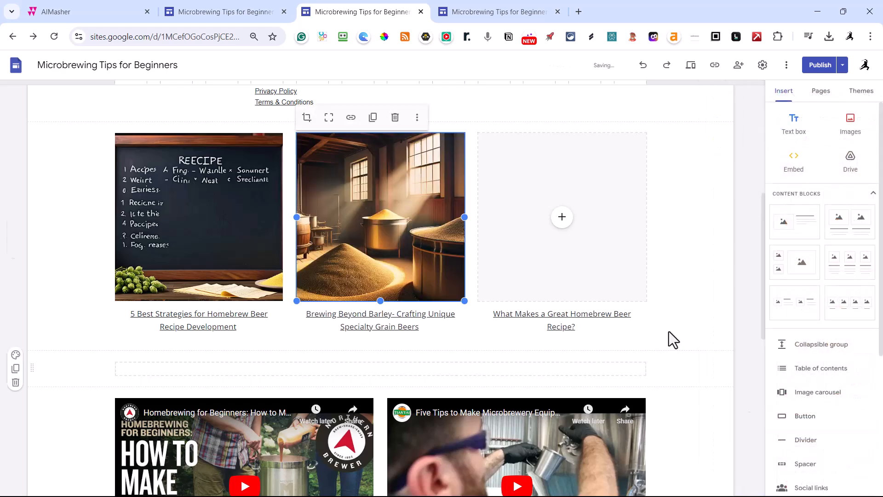
Step: Open the published "What Makes a Great Homebrew Beer Recipe?" page to check which picture it uses
click(473, 10)
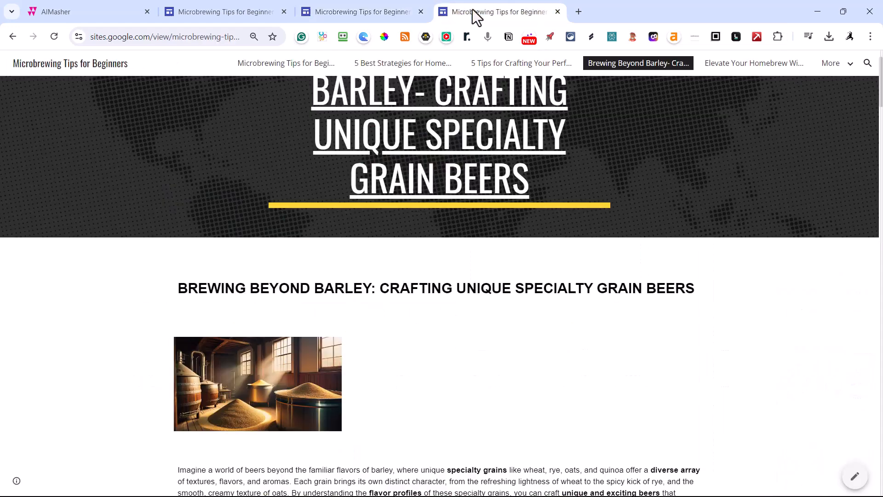
click(378, 12)
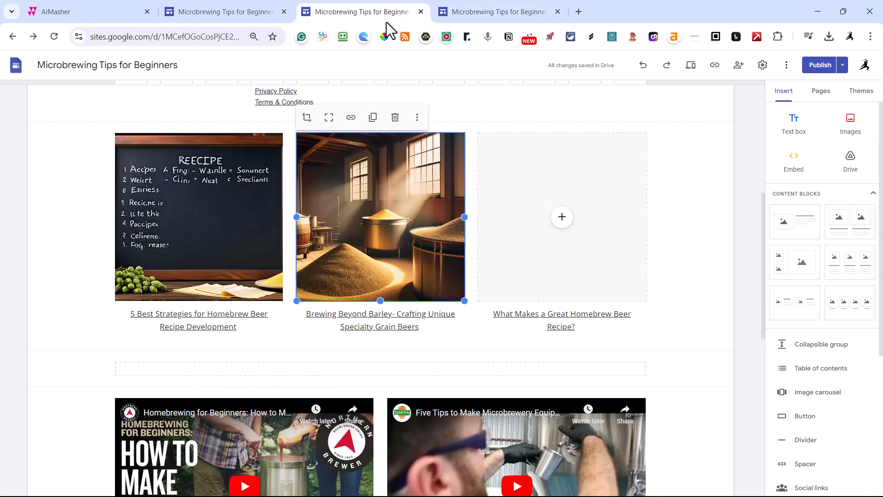
click(490, 14)
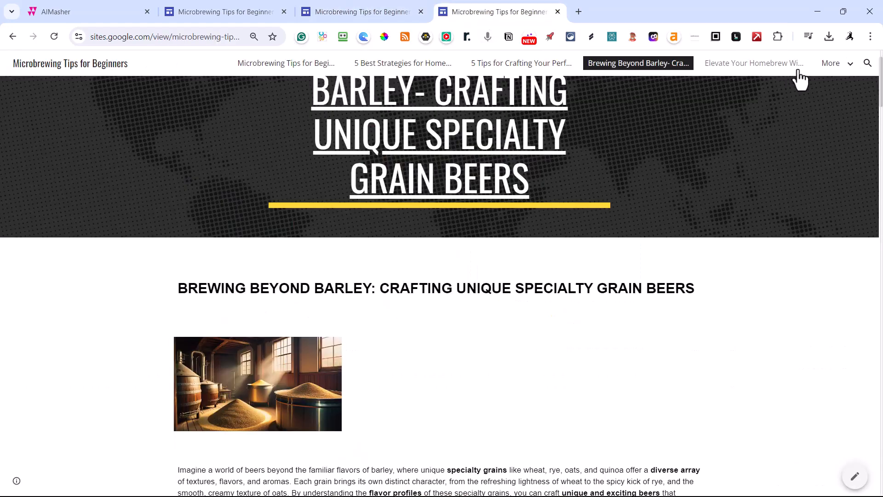
click(822, 67)
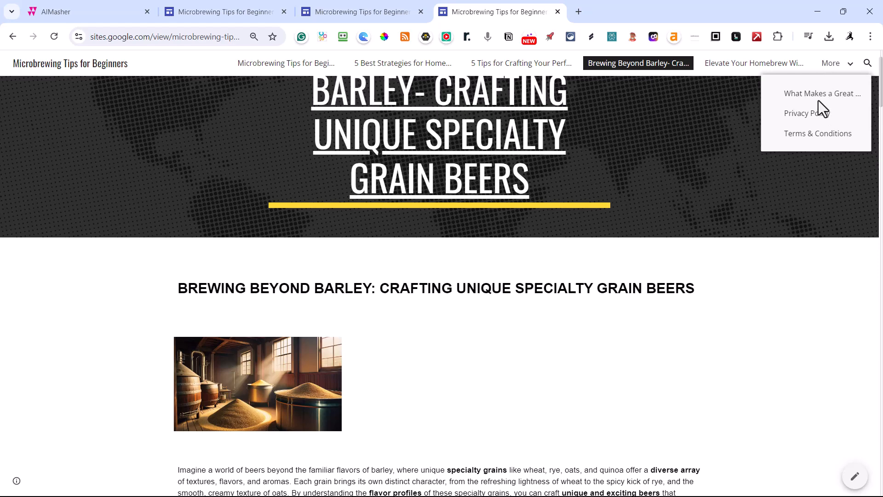
click(818, 96)
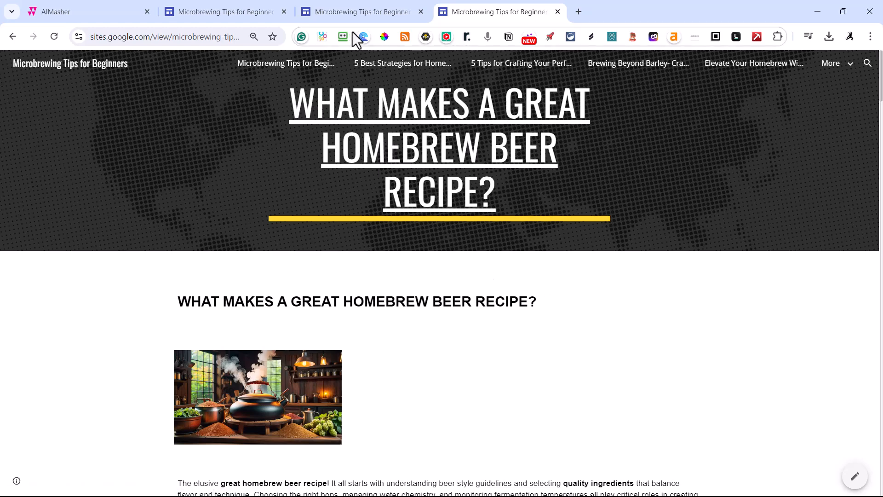
Step: Fill the third column's image placeholder with the matching steaming-cauldron picture from the Drive folder "Microbrewing Tips for Beginners"
click(350, 12)
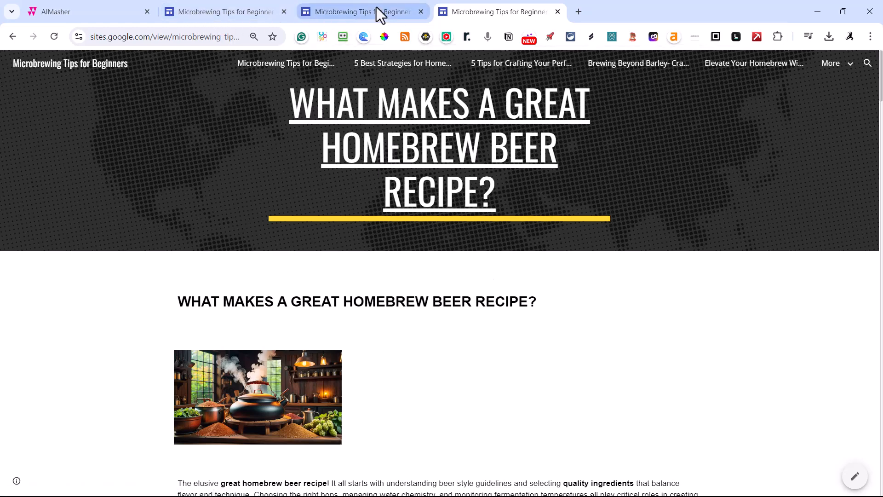
click(562, 218)
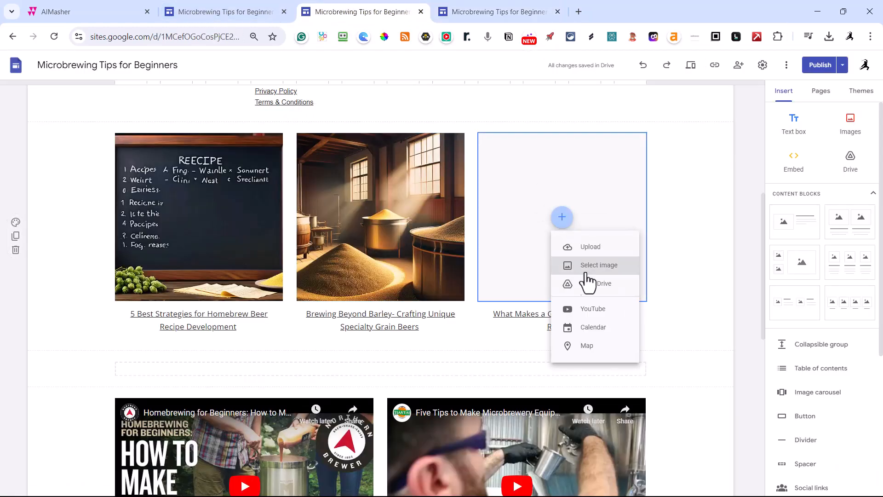
click(595, 286)
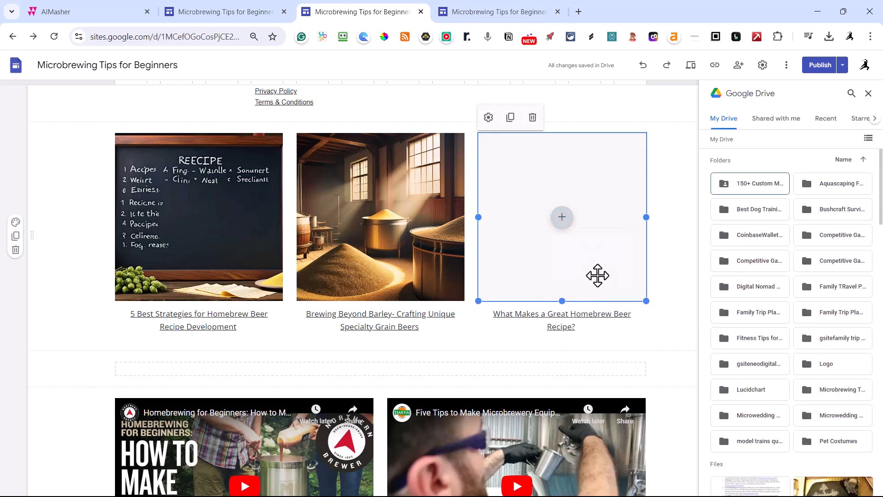
double_click(834, 392)
scroll(815, 346, down, 10)
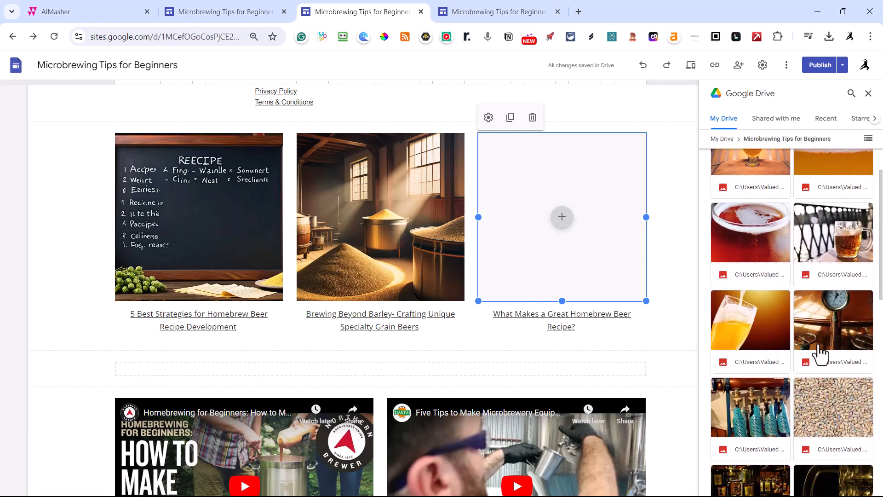
scroll(820, 354, down, 5)
click(765, 417)
click(777, 431)
click(876, 489)
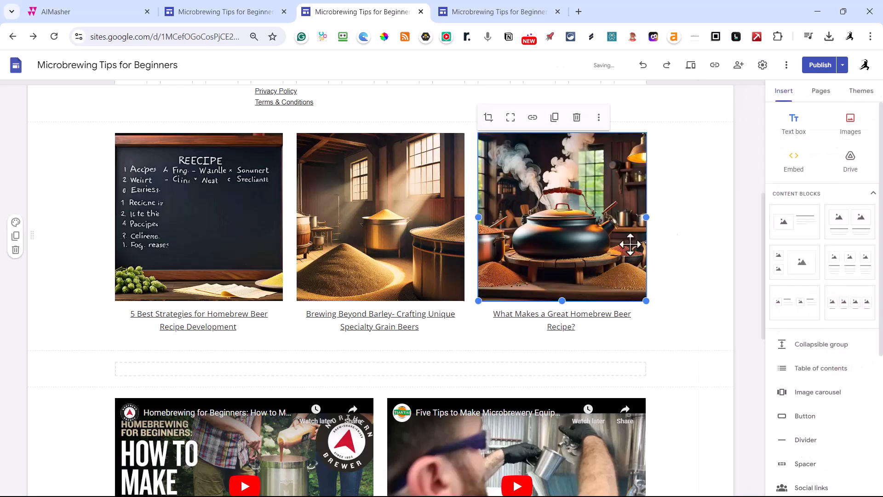
Step: Publish the updated home page of the microbrewing site
scroll(617, 257, up, 1)
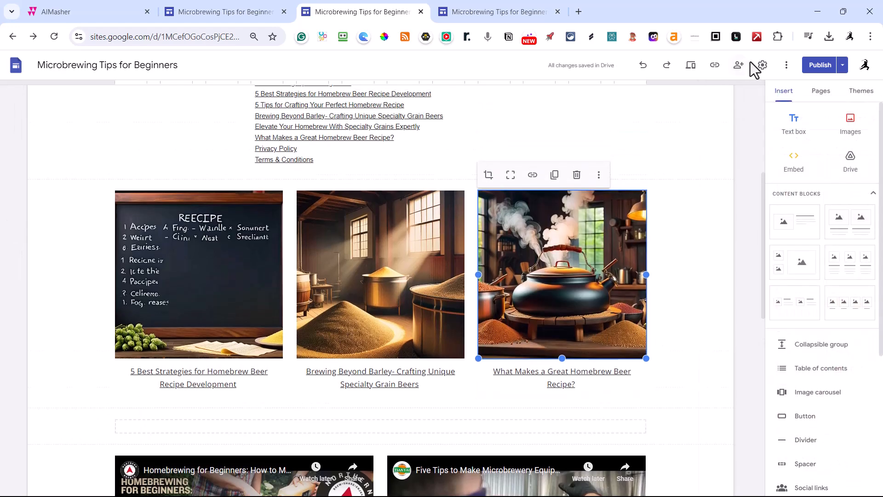
click(819, 68)
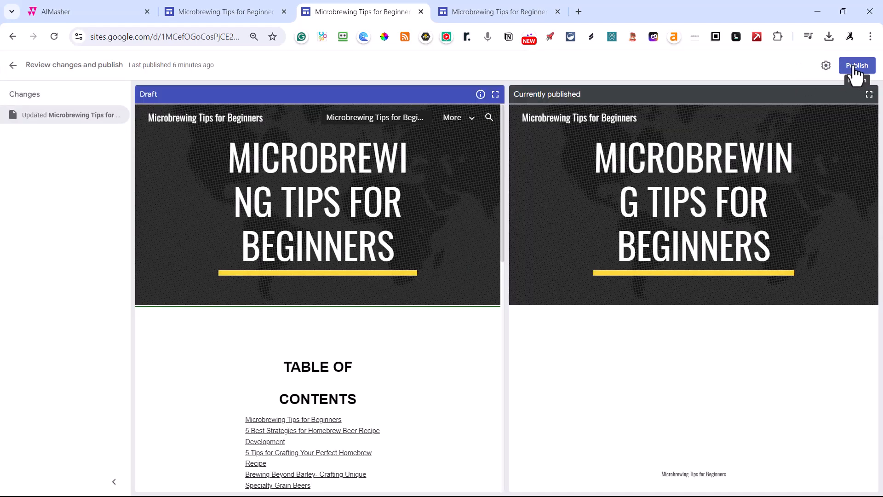
click(855, 69)
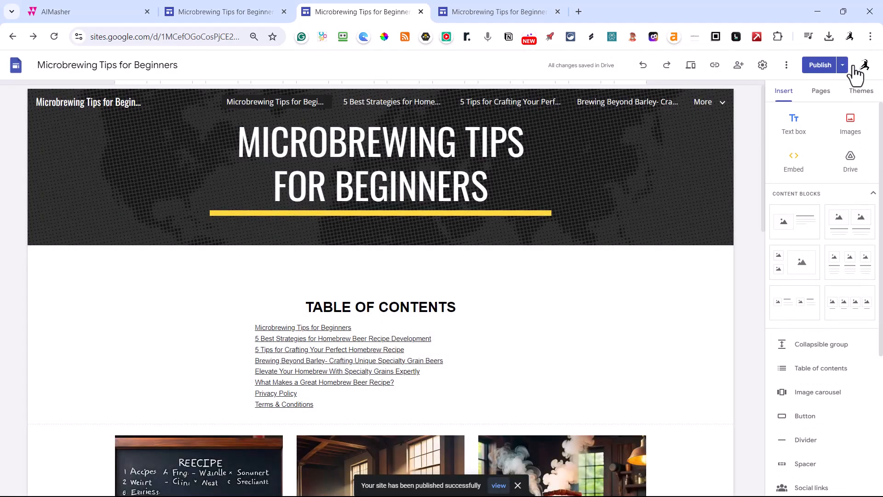
Step: Reload the published site and examine its home page from the table of contents down to the YouTube videos
click(488, 12)
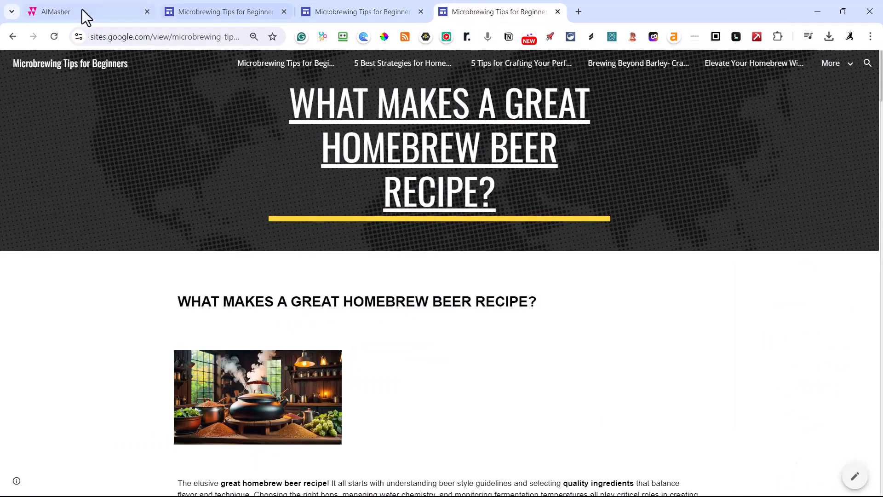
click(54, 37)
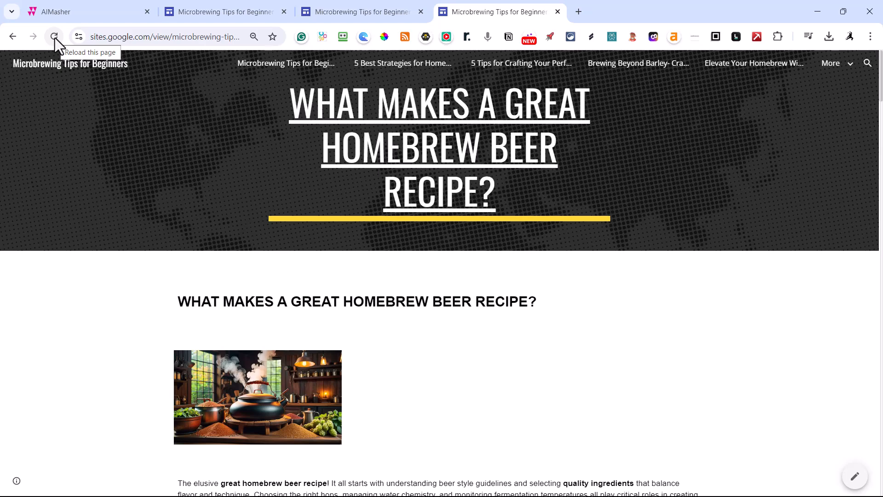
click(55, 37)
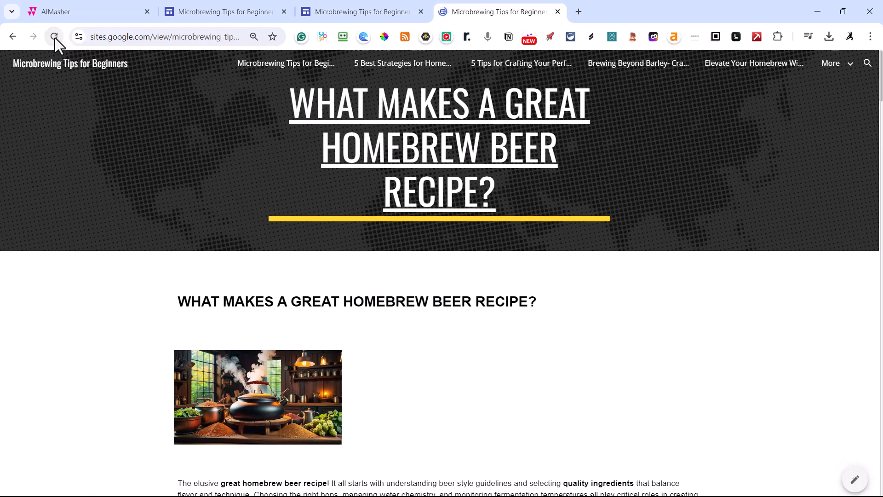
click(250, 67)
scroll(379, 203, down, 5)
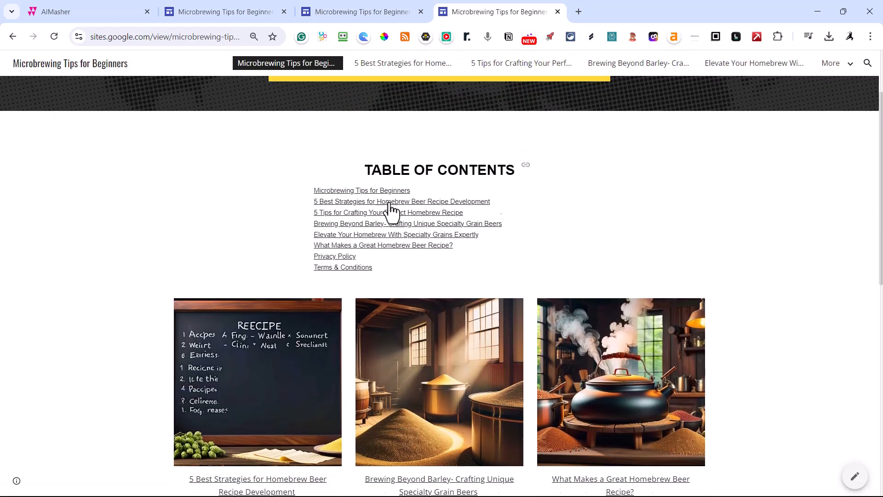
scroll(322, 211, down, 6)
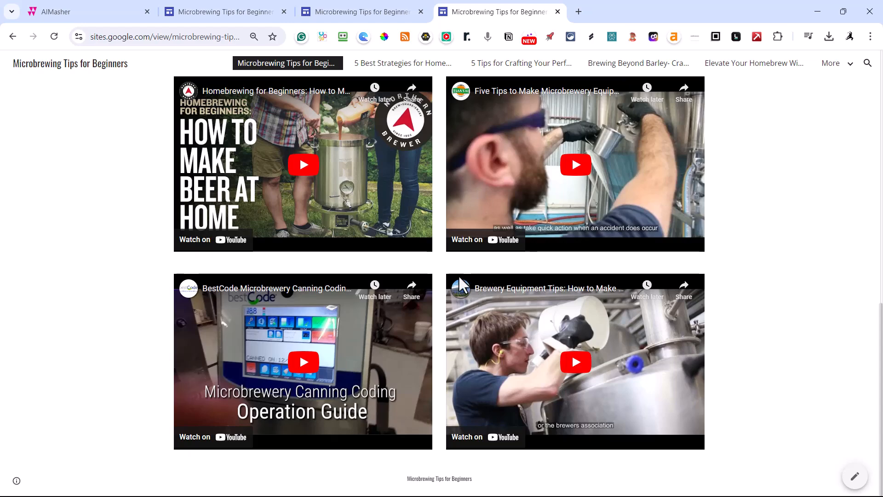
scroll(413, 230, up, 10)
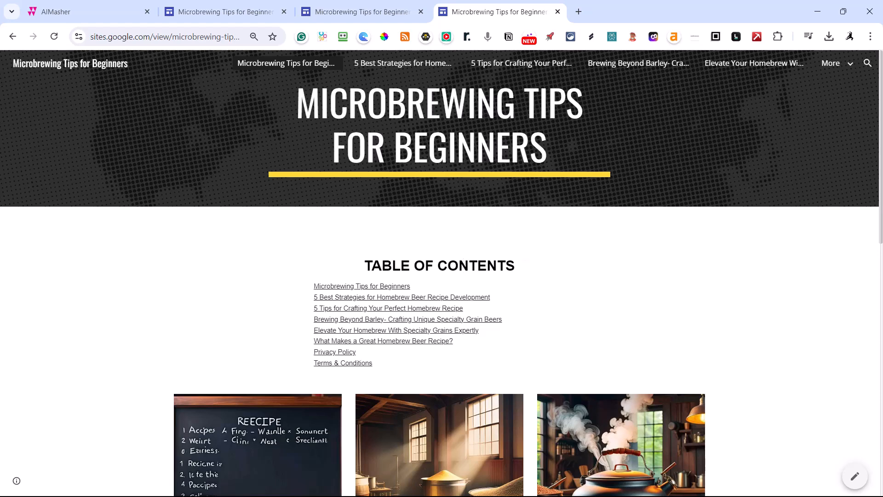
Step: Open rssmasher.tech in a new browser tab and log in with the saved account email and password
click(581, 13)
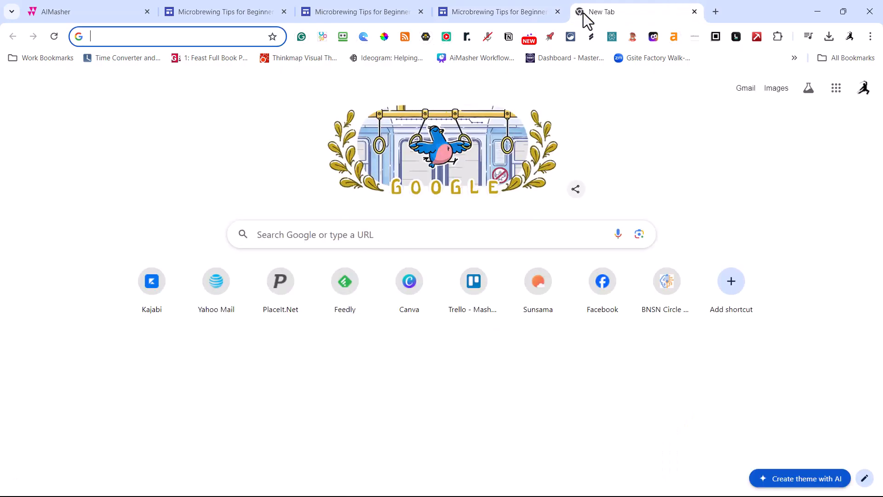
text(rssmasher.tech)
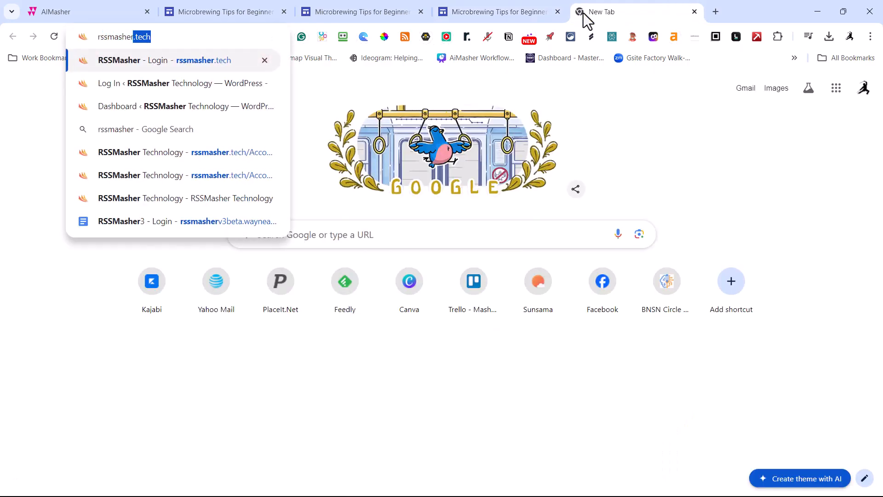
key(Return)
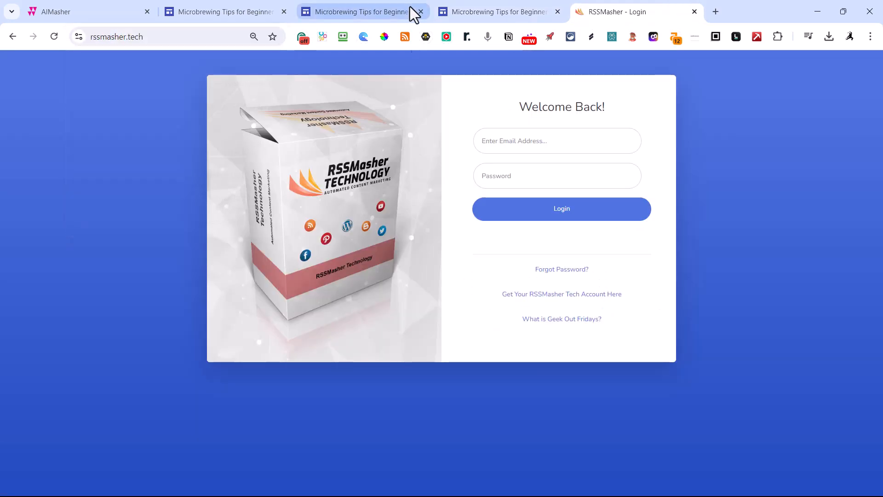
click(342, 37)
click(253, 135)
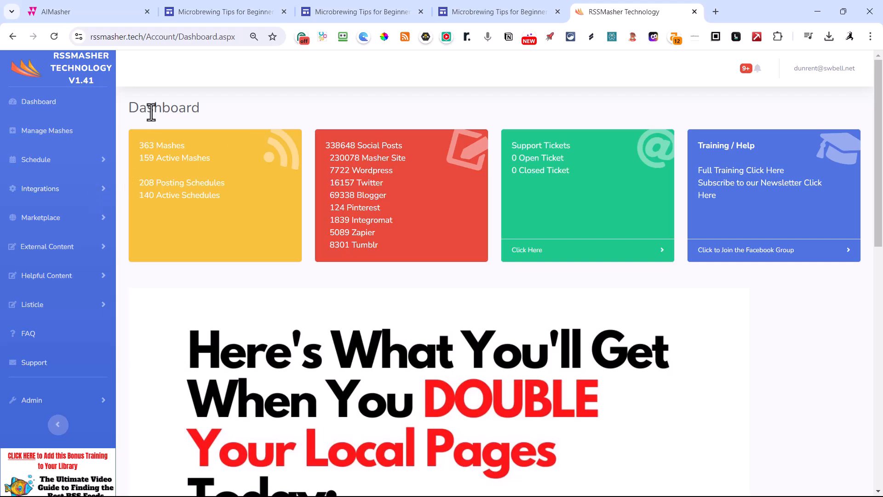
Step: Open the public page of the "LOCAL - Pet Costumes Resources" mash from Manage Mashes and copy its web address
click(60, 133)
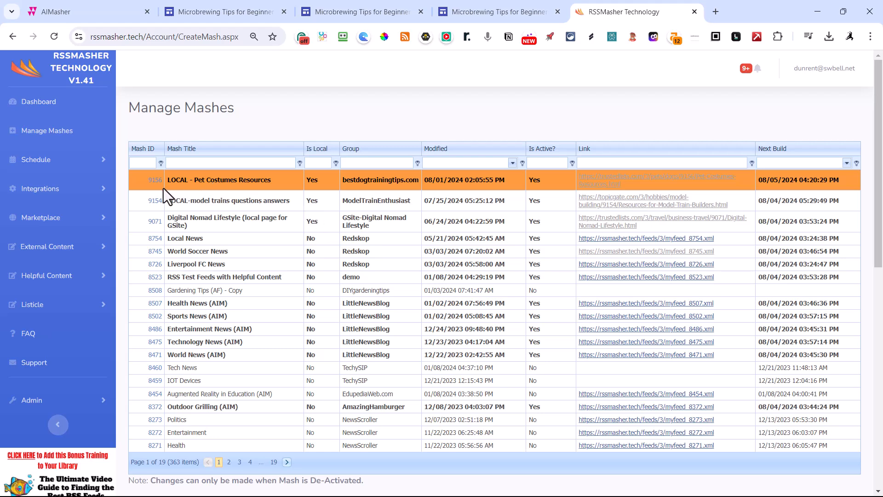
click(614, 189)
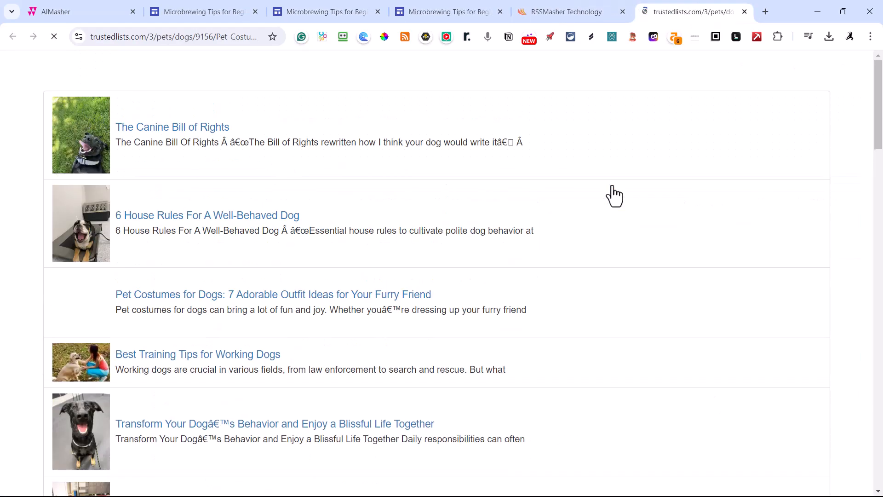
click(156, 39)
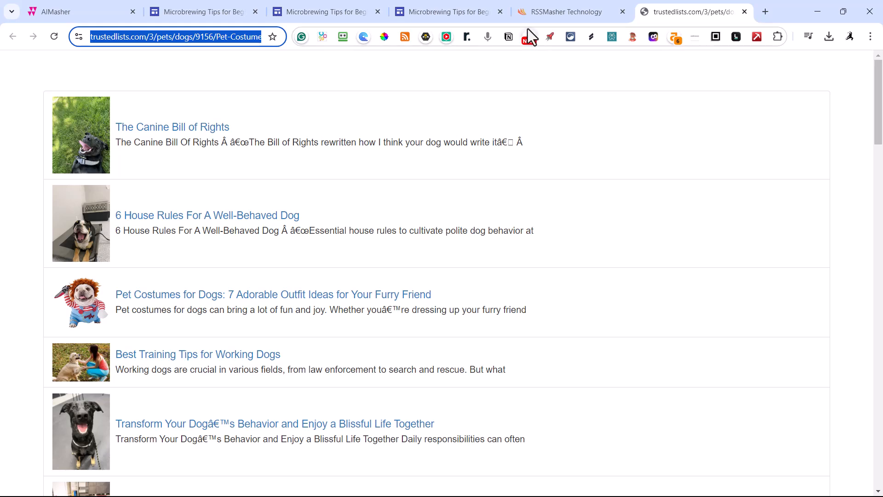
click(319, 13)
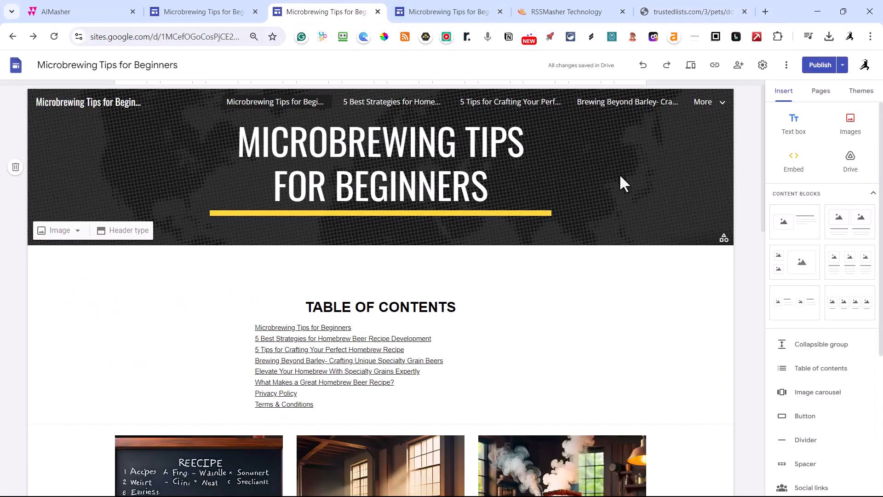
scroll(745, 193, down, 2)
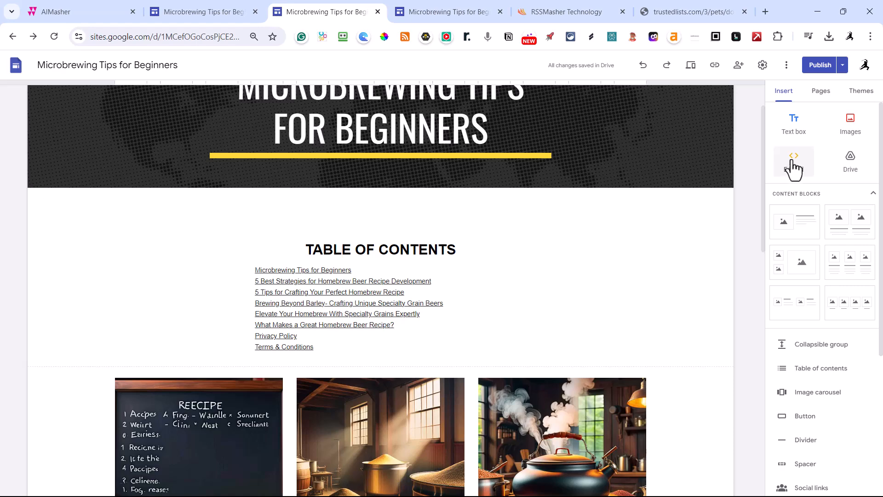
click(557, 350)
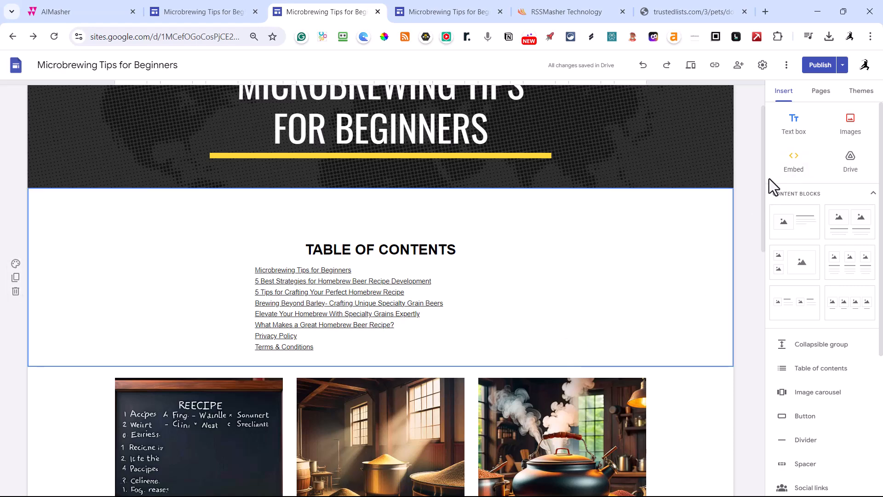
scroll(698, 294, down, 10)
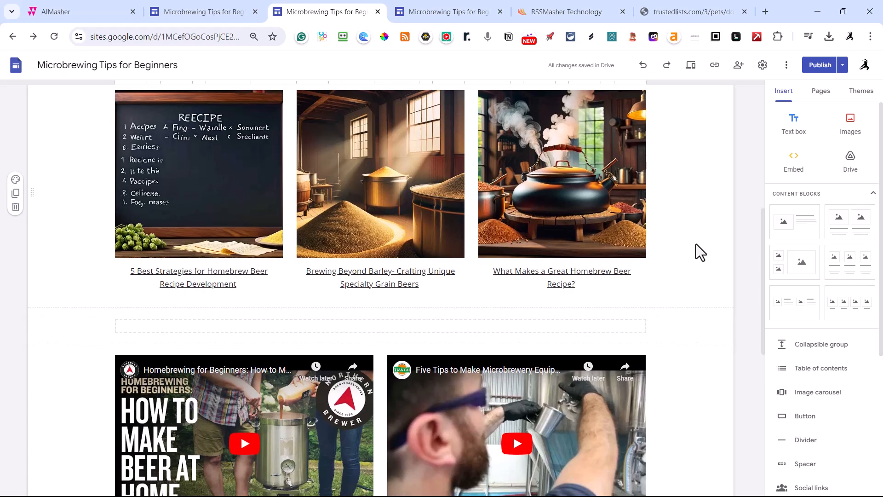
click(605, 312)
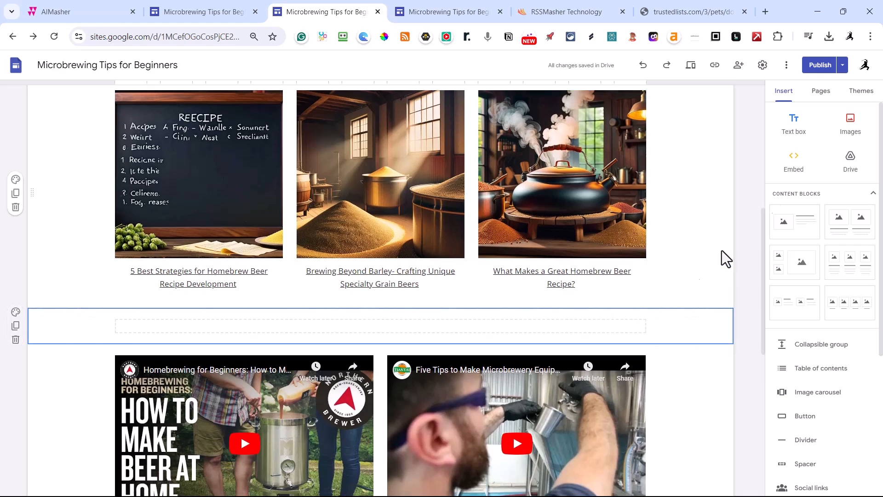
click(798, 161)
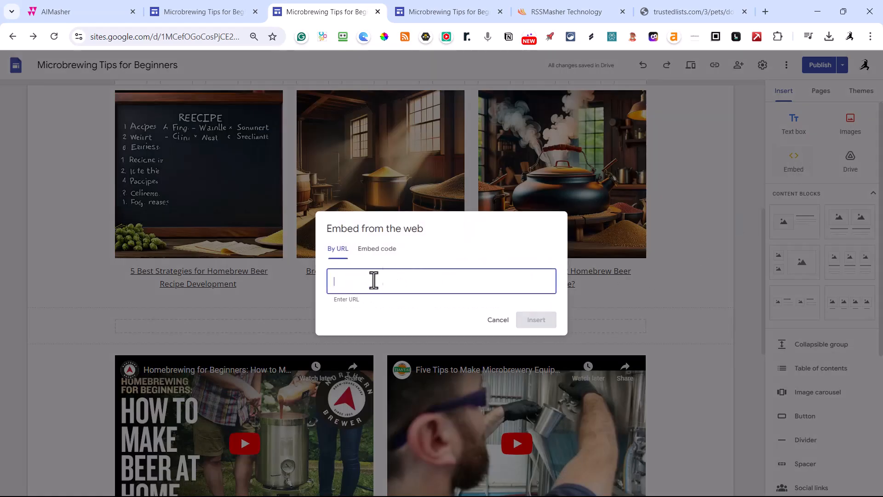
text(https://trustedlists.com/3/pets/dogs/9156/Pet-Costumes-Resources.html)
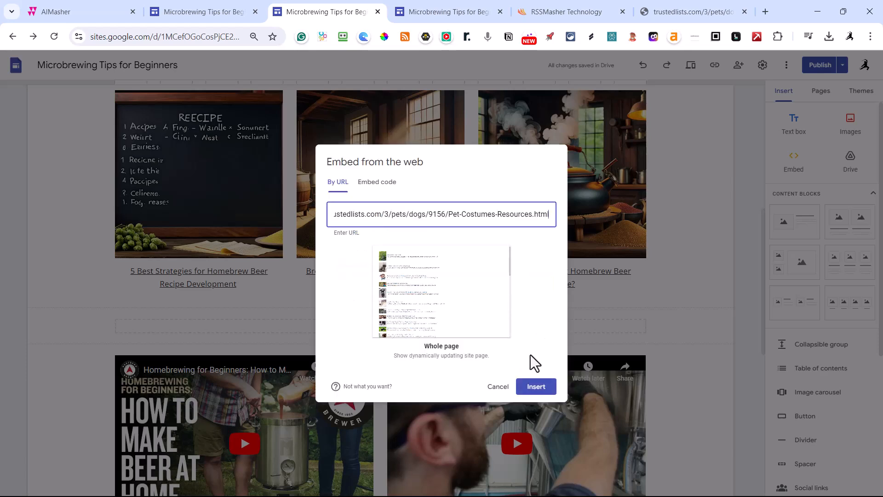
click(535, 390)
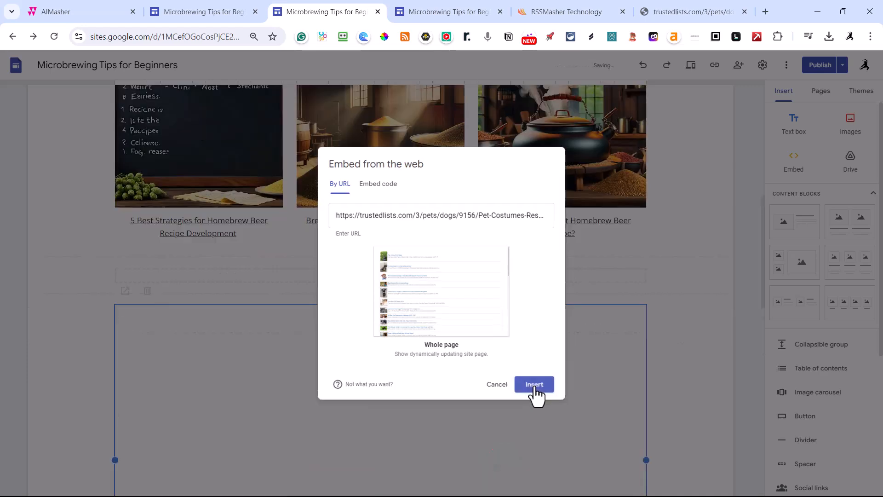
scroll(539, 296, up, 3)
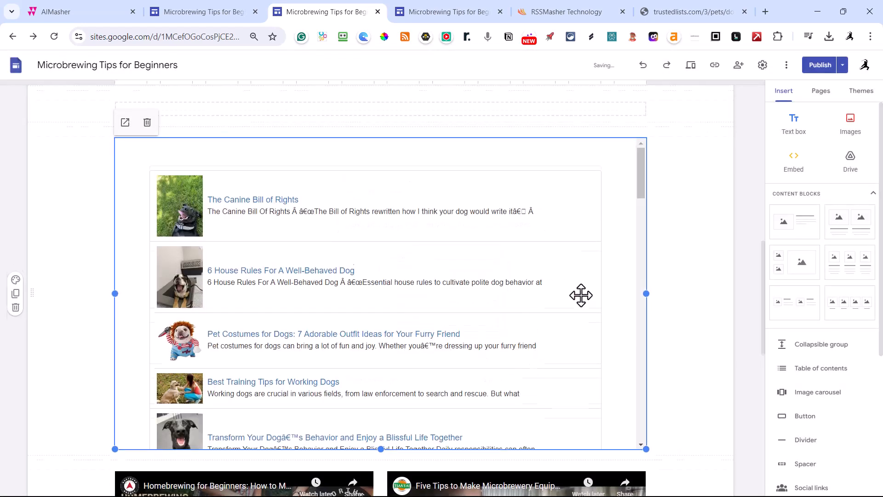
Step: Examine the embedded pet costumes resource list and its placement between the three-column image block and the YouTube videos
scroll(522, 294, down, 3)
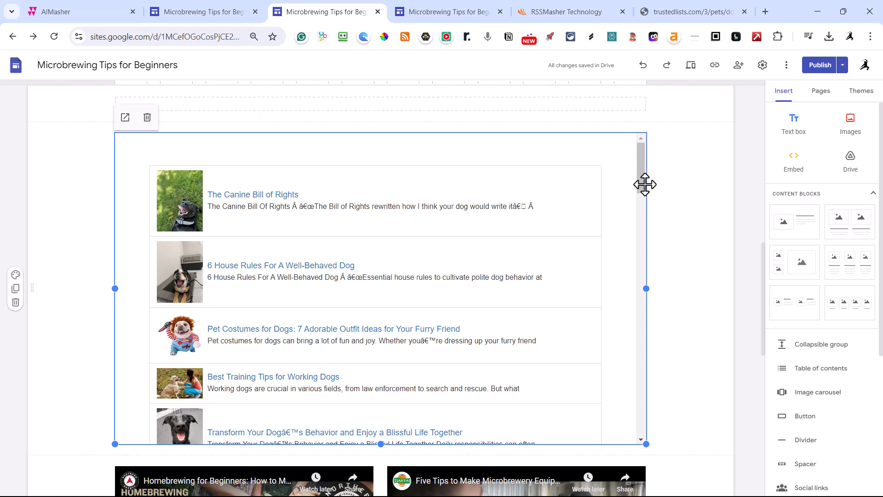
click(670, 174)
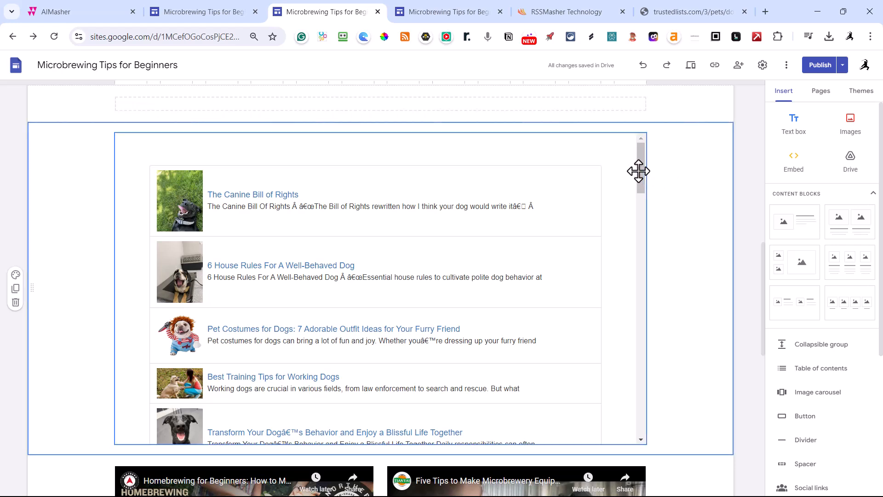
scroll(708, 213, up, 3)
scroll(709, 214, down, 6)
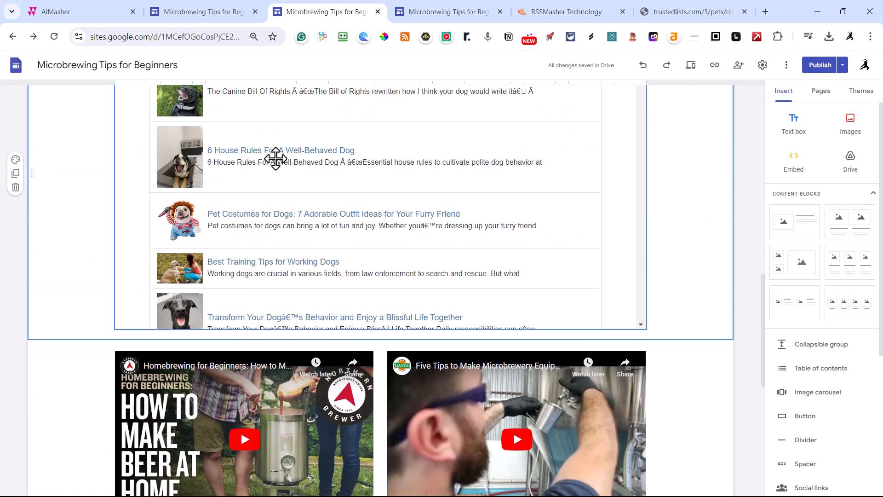
scroll(221, 226, up, 1)
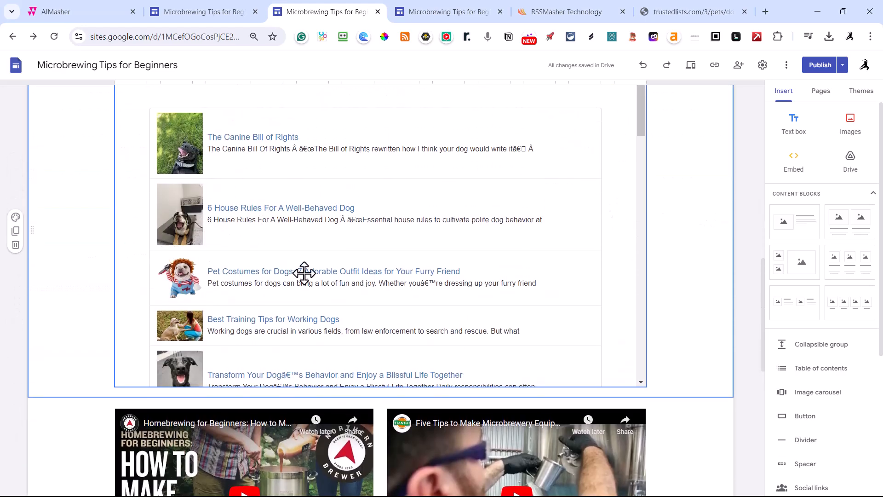
scroll(344, 246, down, 2)
scroll(368, 225, down, 2)
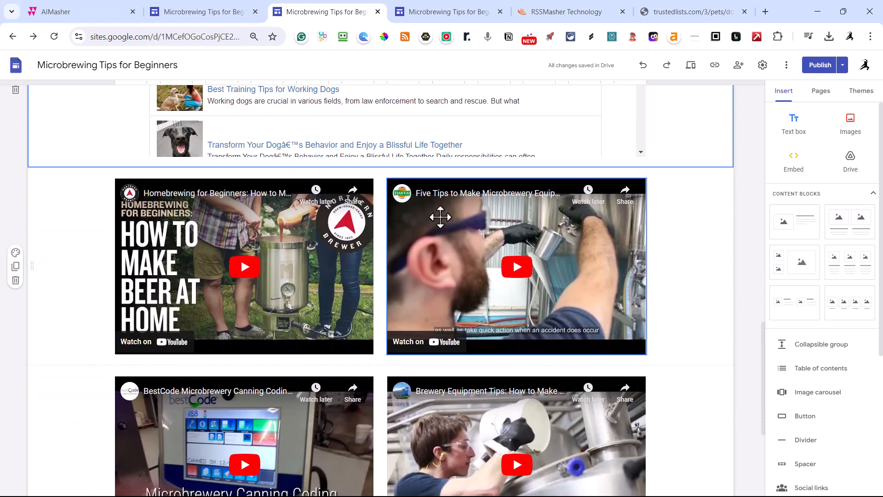
scroll(452, 208, up, 6)
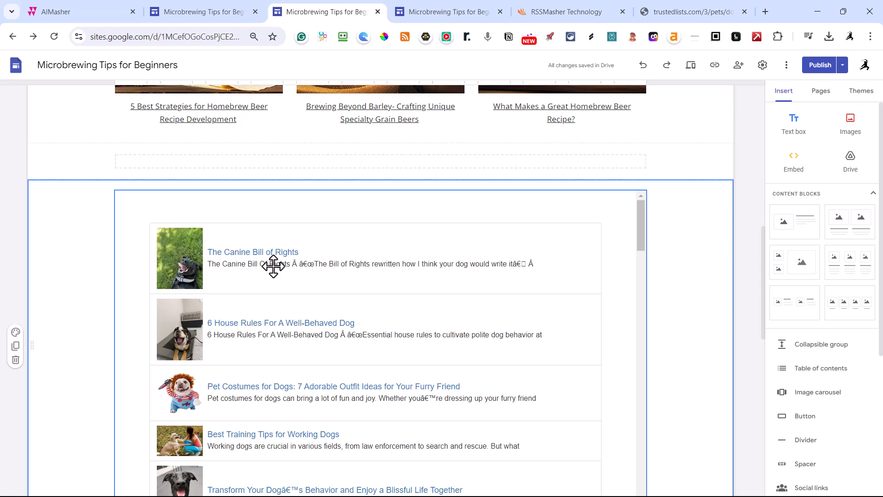
scroll(284, 311, down, 3)
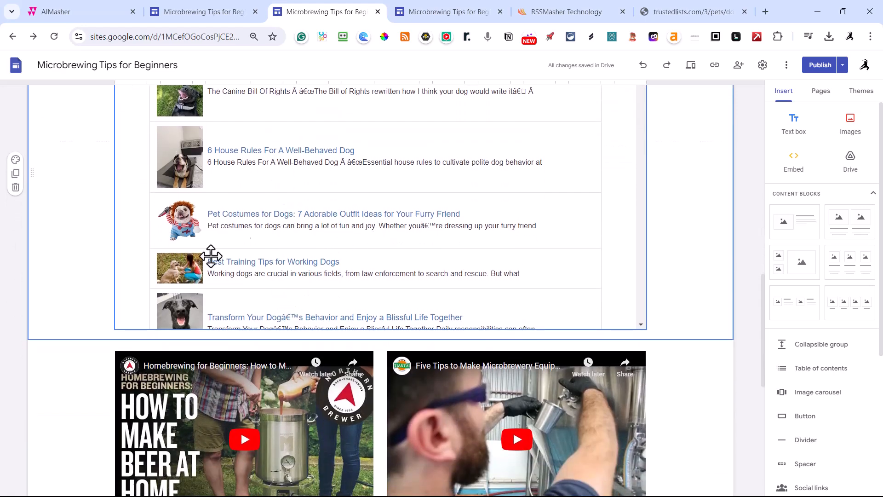
scroll(426, 219, down, 1)
scroll(426, 219, up, 5)
scroll(428, 219, up, 8)
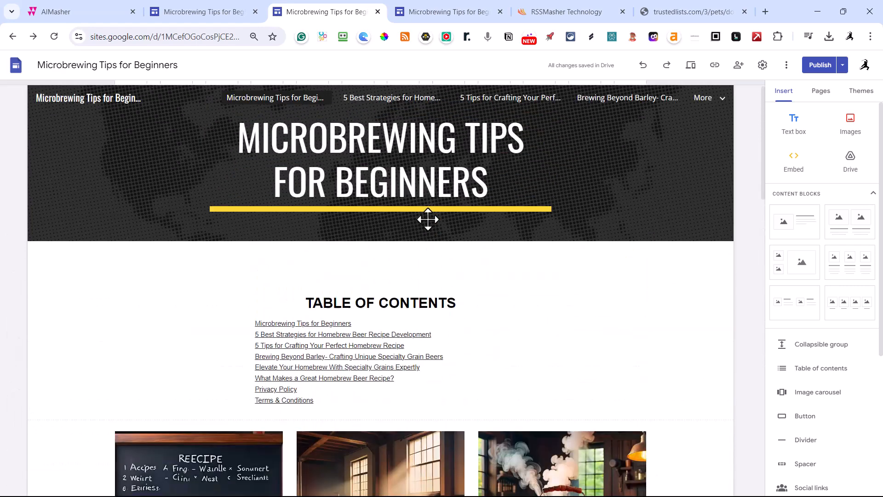
Step: Publish the home page changes and reload the published site
click(817, 68)
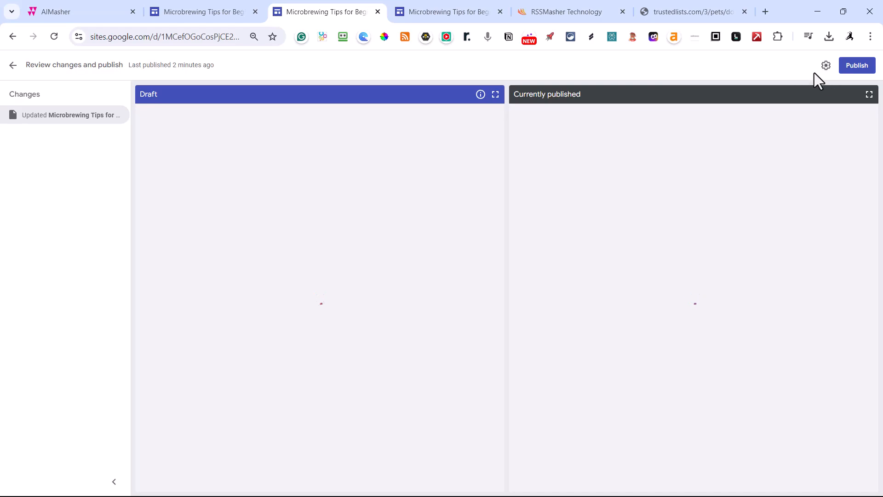
click(856, 68)
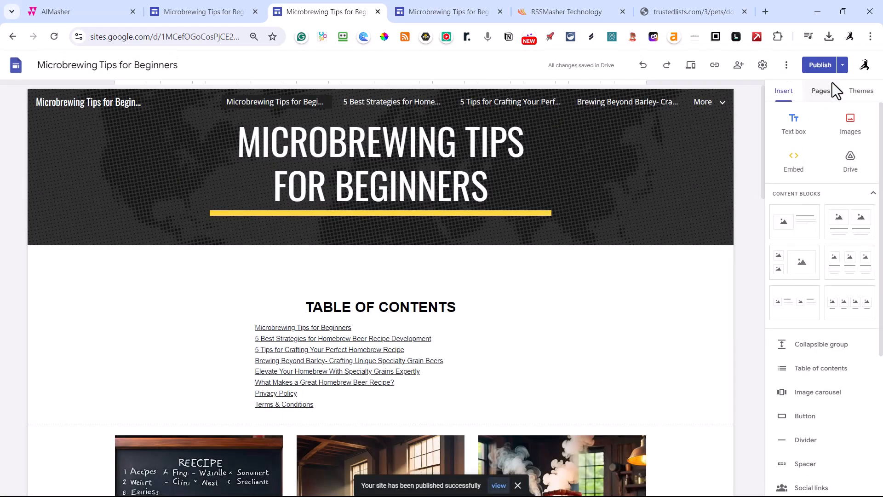
click(467, 12)
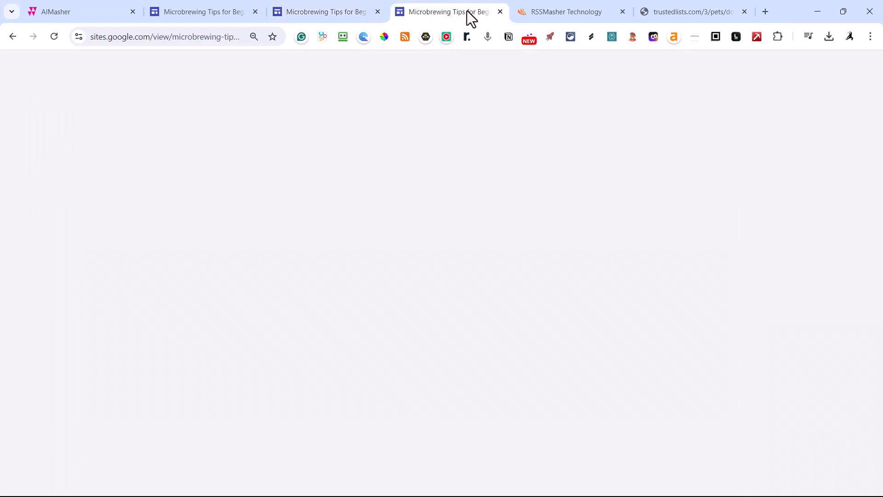
click(52, 36)
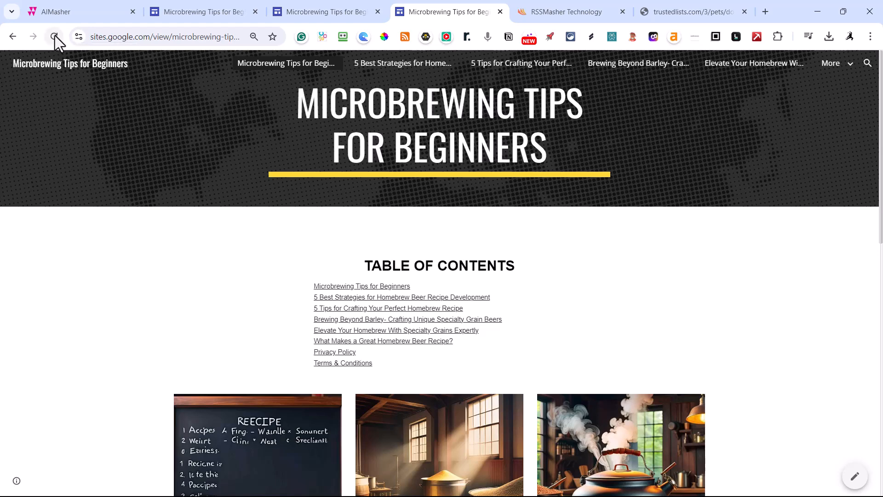
click(54, 35)
Step: Examine the embedded pet costumes resource list on the published home page from its first to its last entry
scroll(298, 144, down, 6)
scroll(299, 148, down, 5)
scroll(601, 286, down, 4)
scroll(578, 273, down, 15)
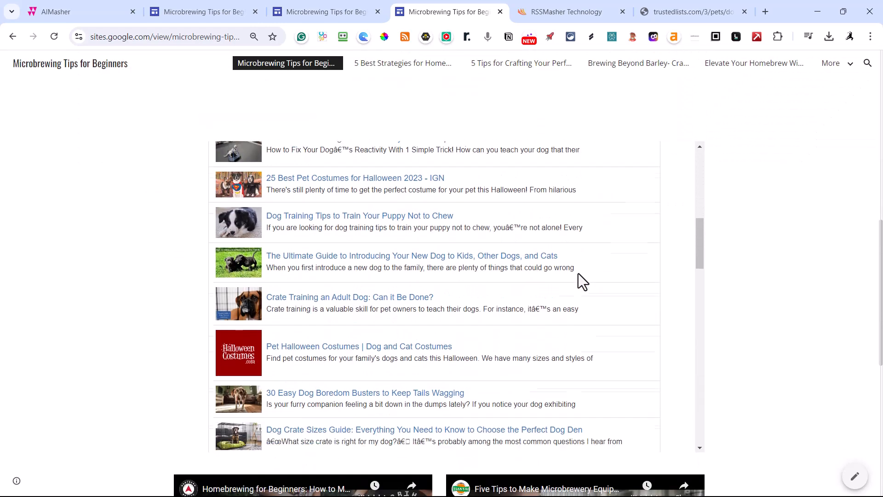
scroll(578, 274, down, 10)
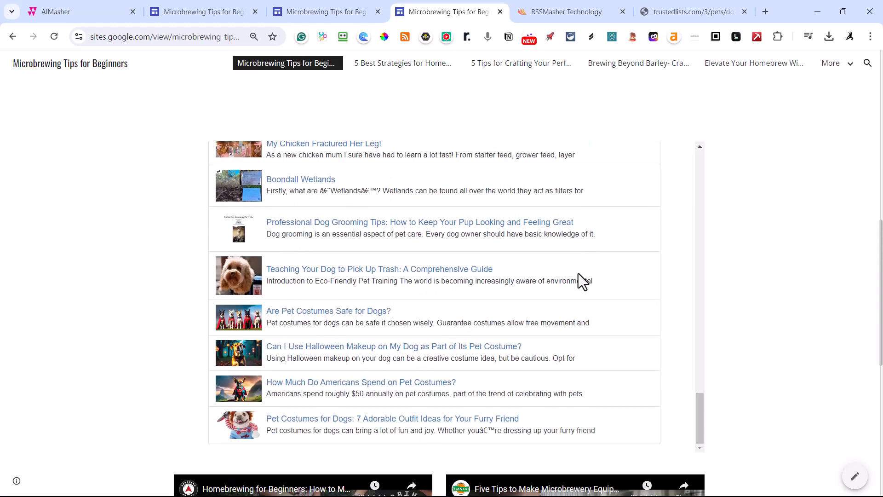
scroll(578, 273, down, 5)
scroll(366, 262, up, 15)
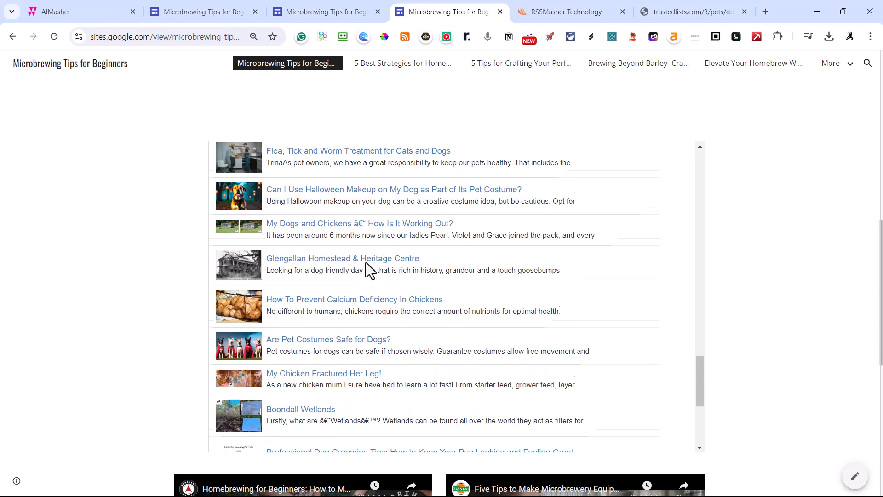
scroll(365, 263, up, 15)
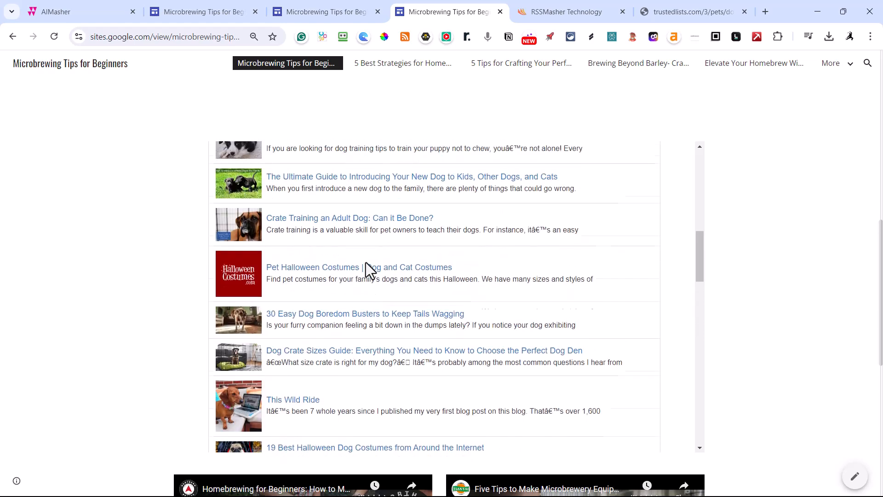
scroll(368, 270, up, 4)
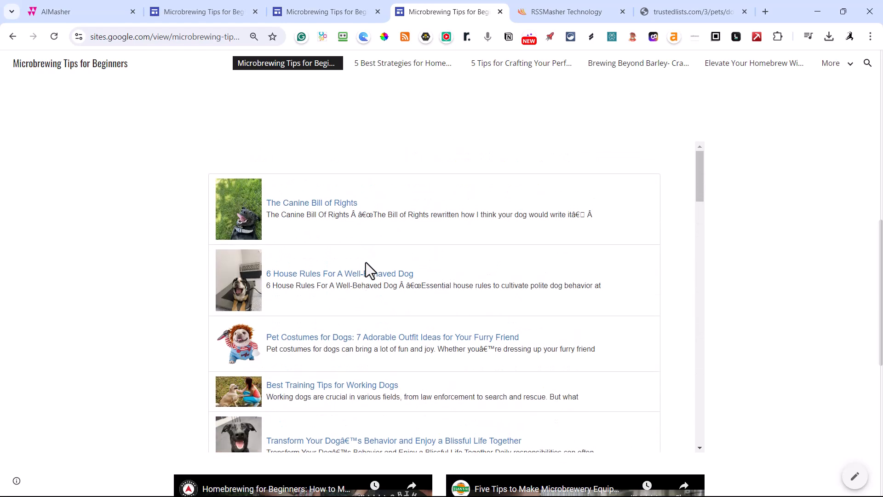
scroll(762, 162, up, 4)
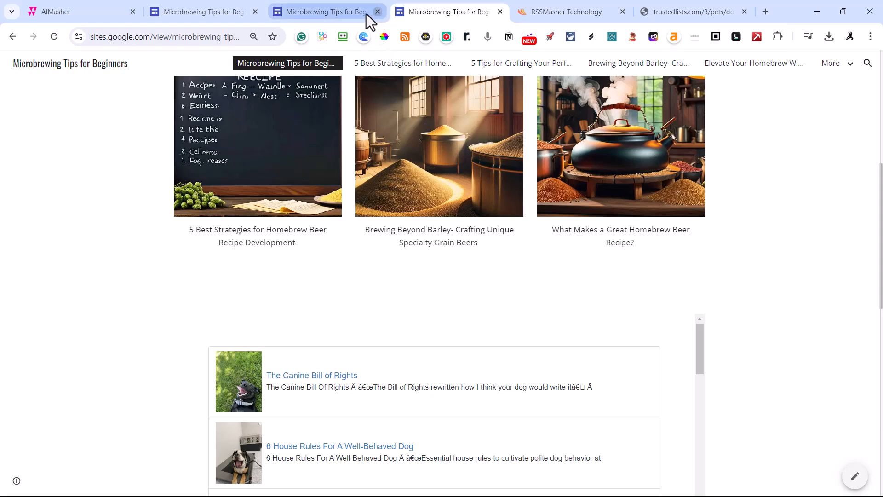
Step: Back in the site editor, delete the embedded pet costumes resource page from the home page
click(330, 14)
scroll(645, 289, down, 10)
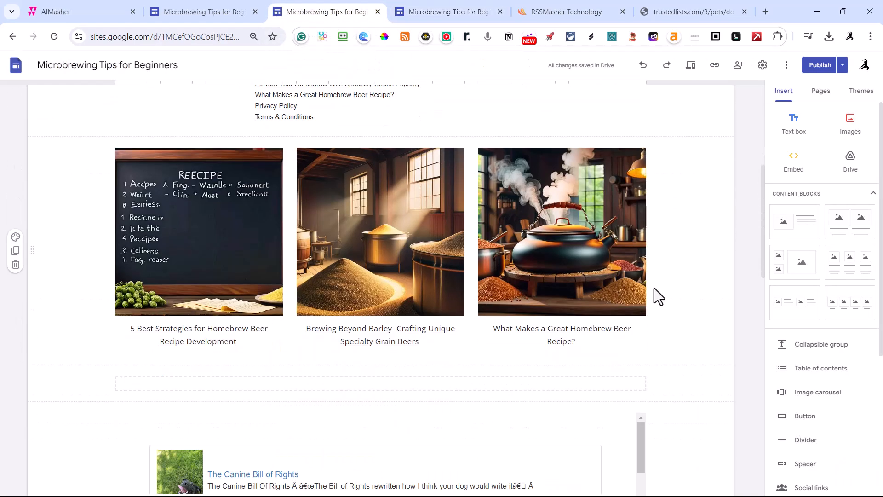
click(586, 256)
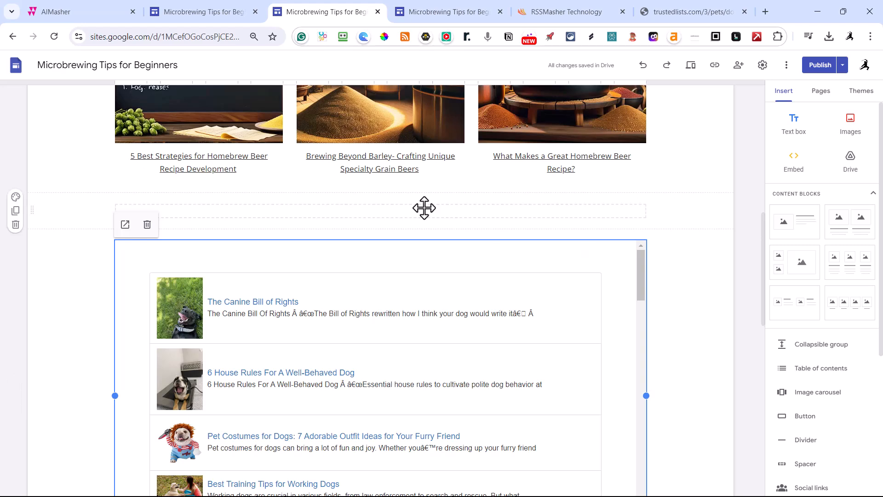
click(147, 225)
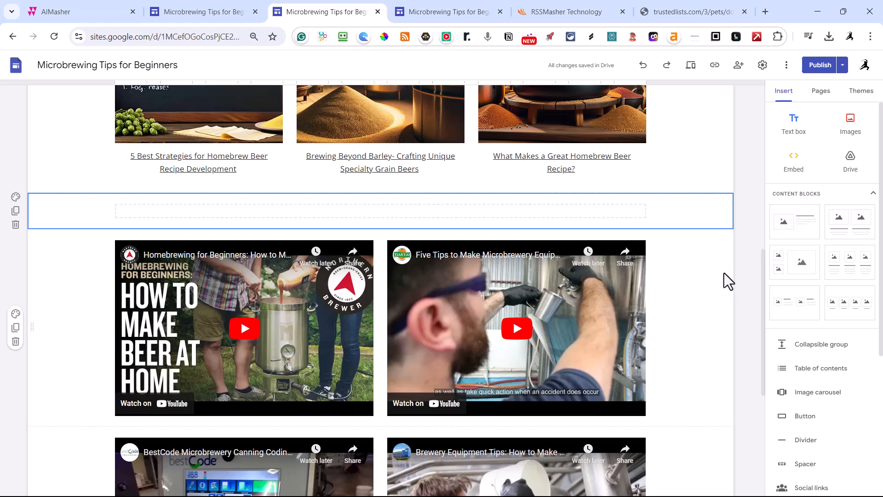
Step: View the embed code option for pasting HTML from another site and close it without embedding anything
scroll(683, 269, down, 6)
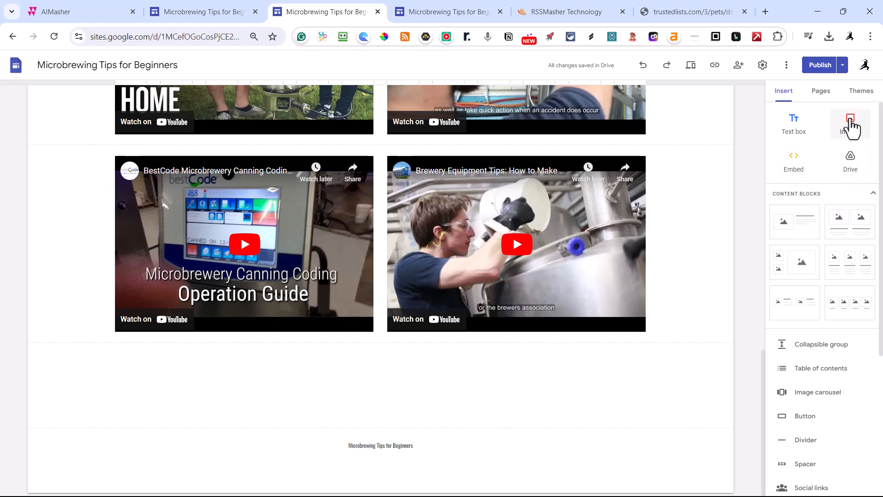
click(794, 163)
click(382, 251)
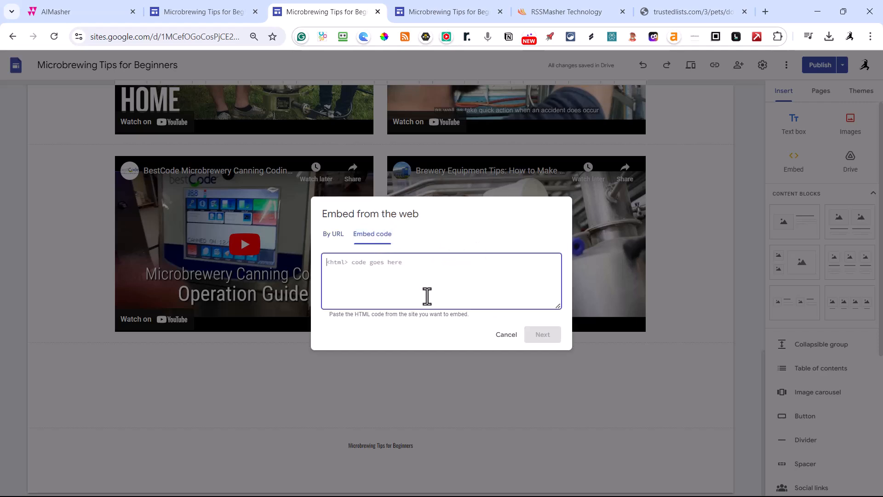
click(508, 335)
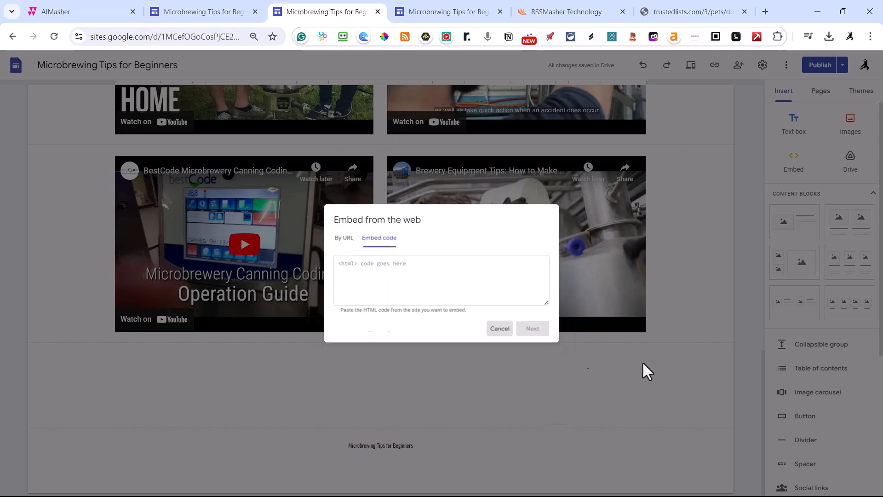
Step: Insert a divider below the last row of YouTube videos on the home page
scroll(829, 341, down, 2)
scroll(835, 333, down, 4)
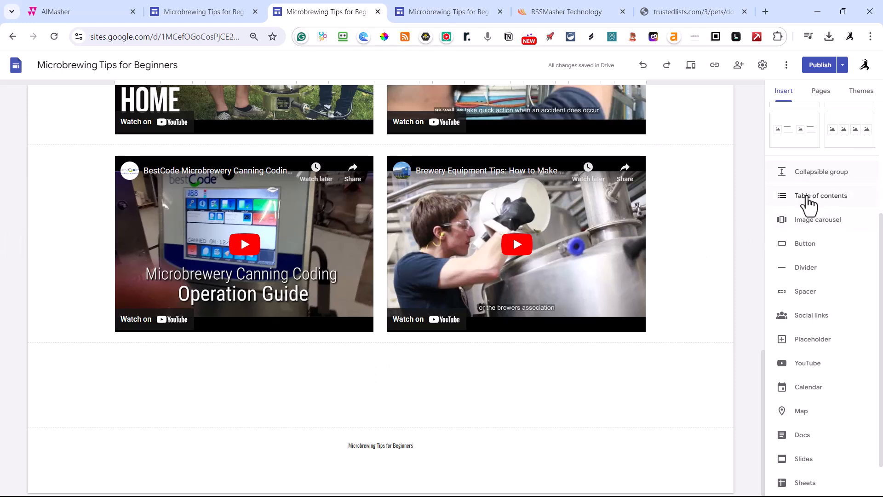
click(806, 268)
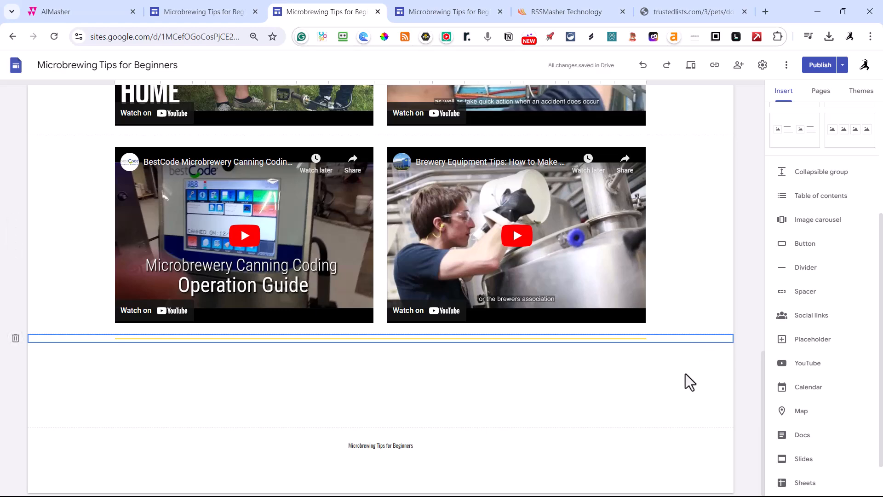
Step: View the social media links form and the Charts file list, close both without inserting anything, and return to the page header
click(794, 322)
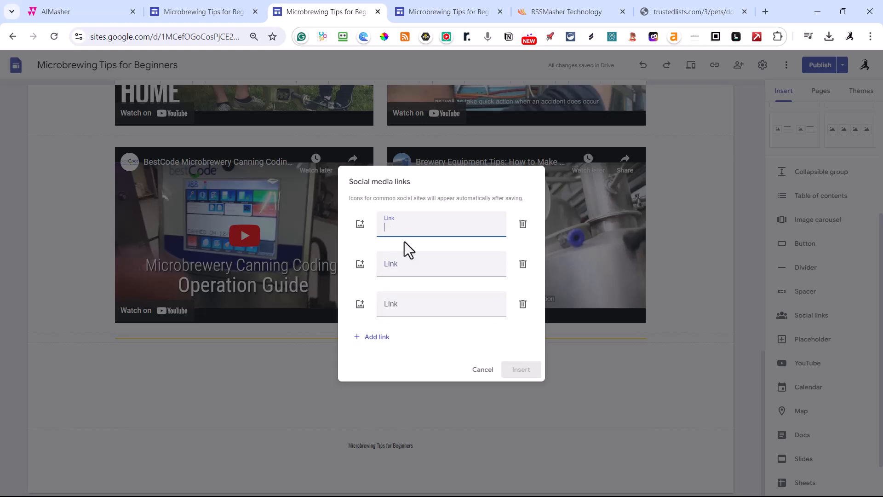
click(482, 370)
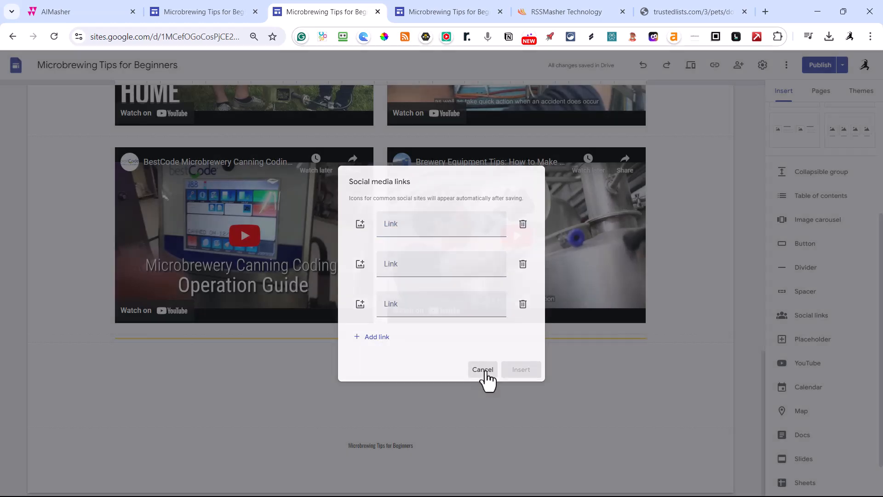
scroll(829, 351, down, 2)
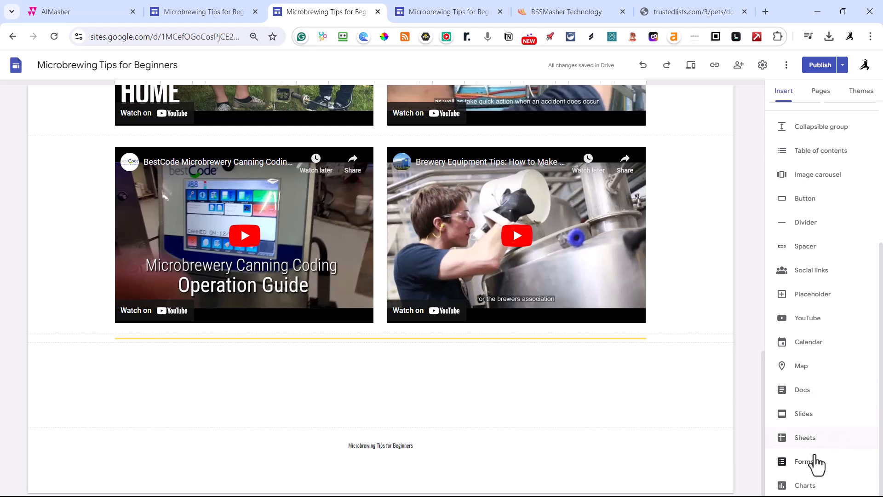
click(805, 485)
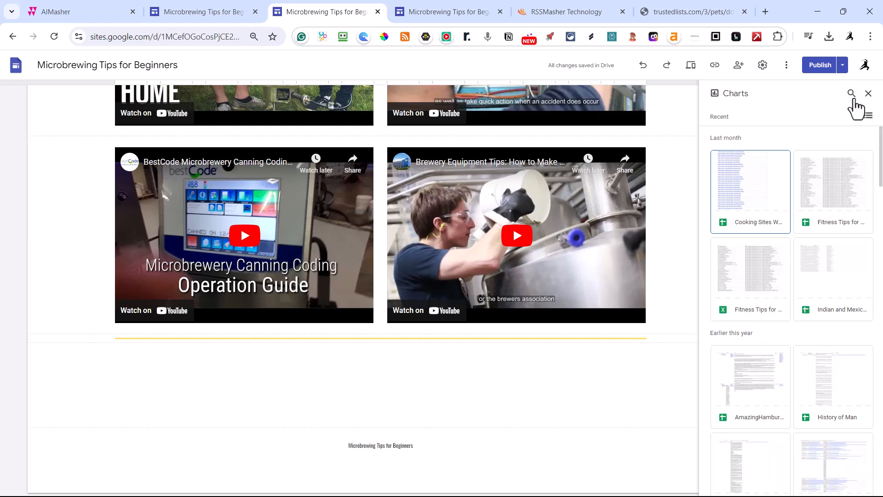
click(869, 94)
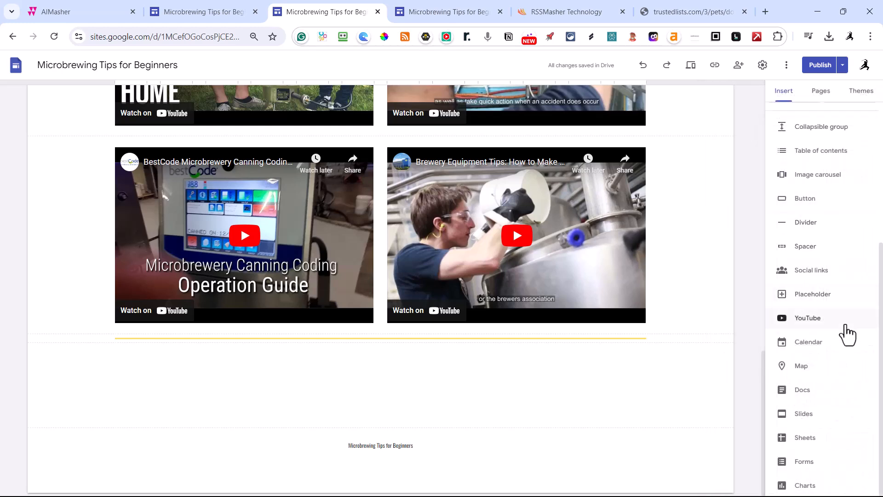
scroll(844, 418, up, 4)
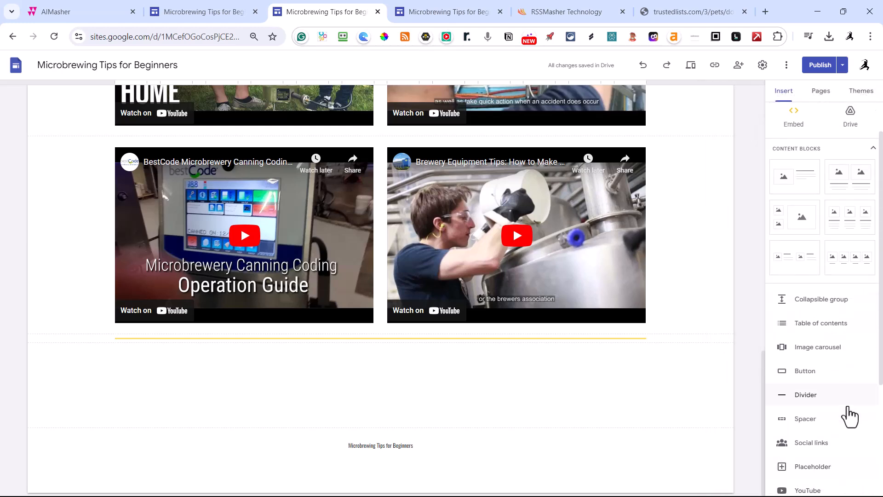
scroll(849, 416, up, 1)
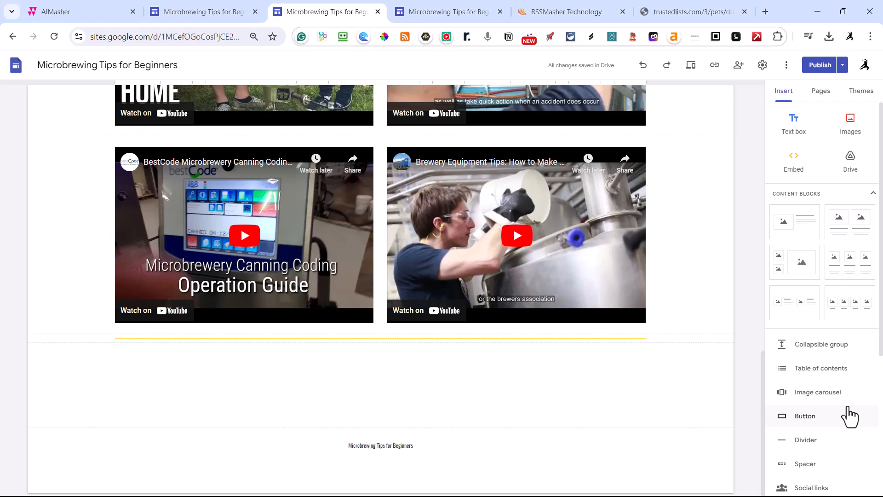
scroll(674, 340, up, 15)
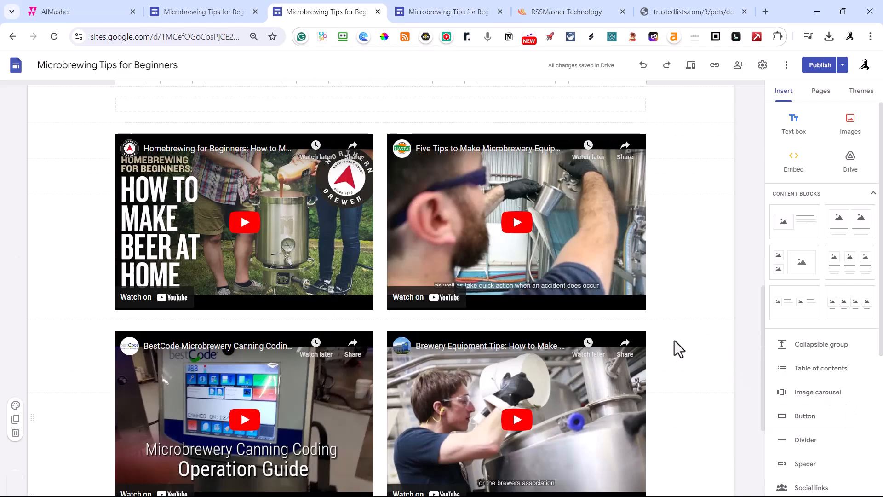
scroll(675, 336, up, 2)
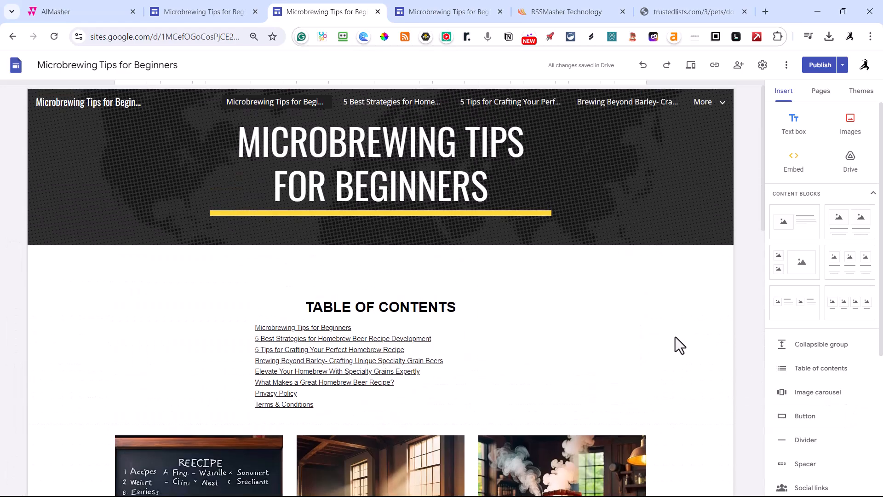
Step: Review the draft changes to the microbrewing site and publish them
click(493, 157)
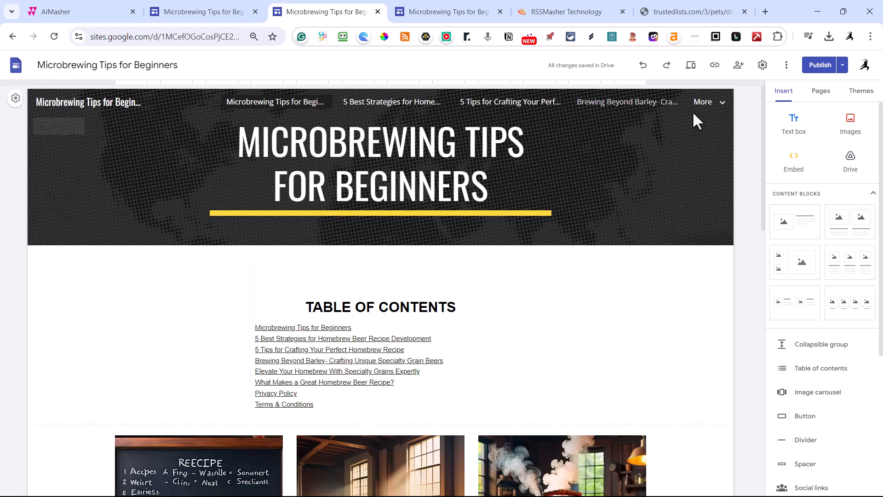
click(813, 70)
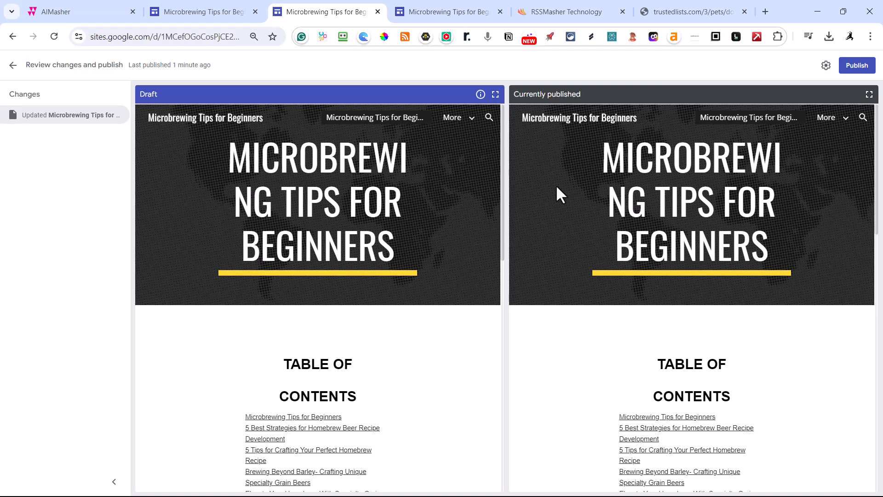
click(852, 69)
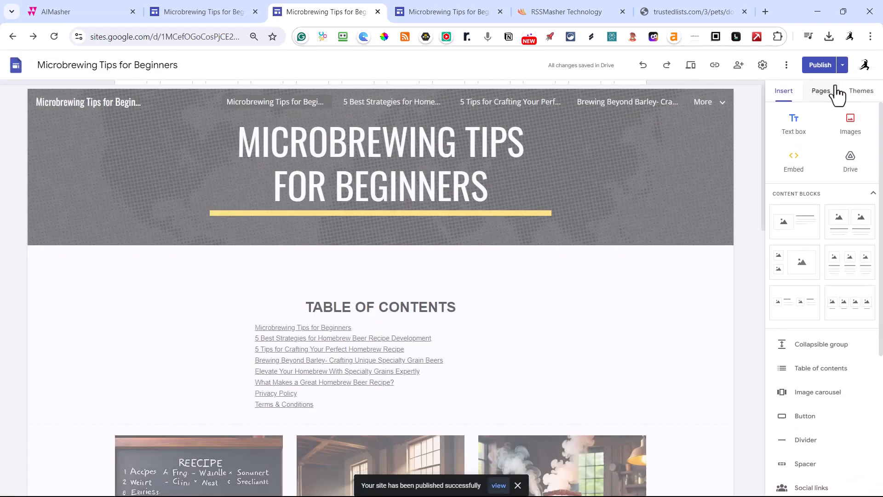
Step: In the site settings, set the navigation mode to Side
scroll(620, 260, down, 3)
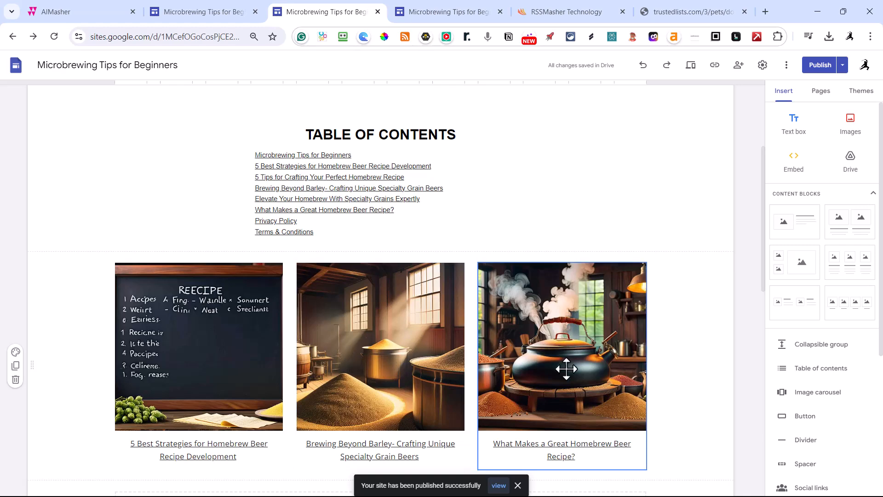
scroll(564, 368, down, 2)
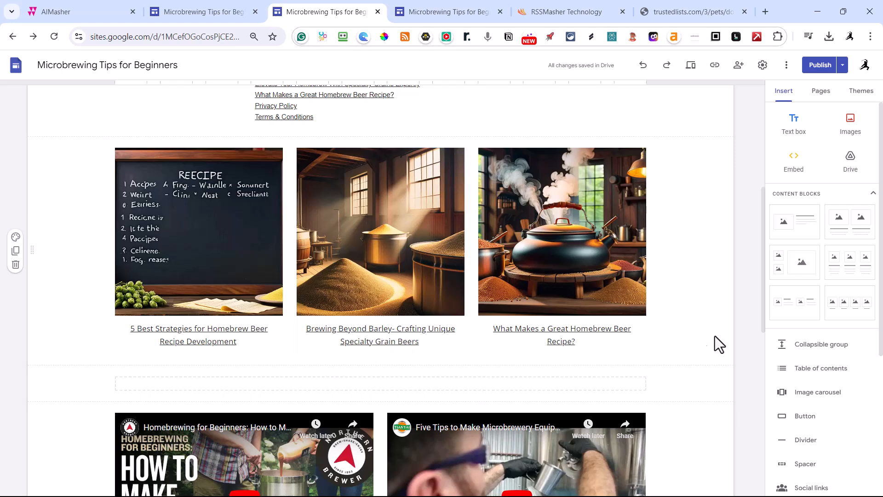
click(821, 95)
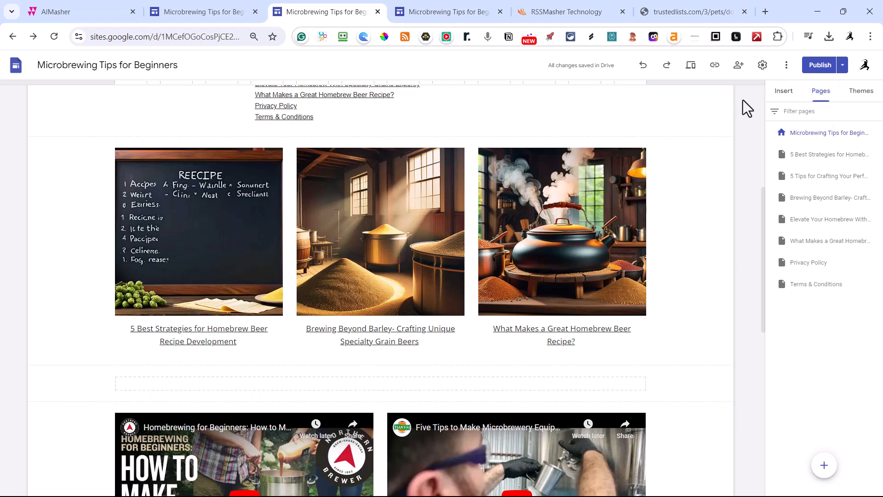
click(762, 65)
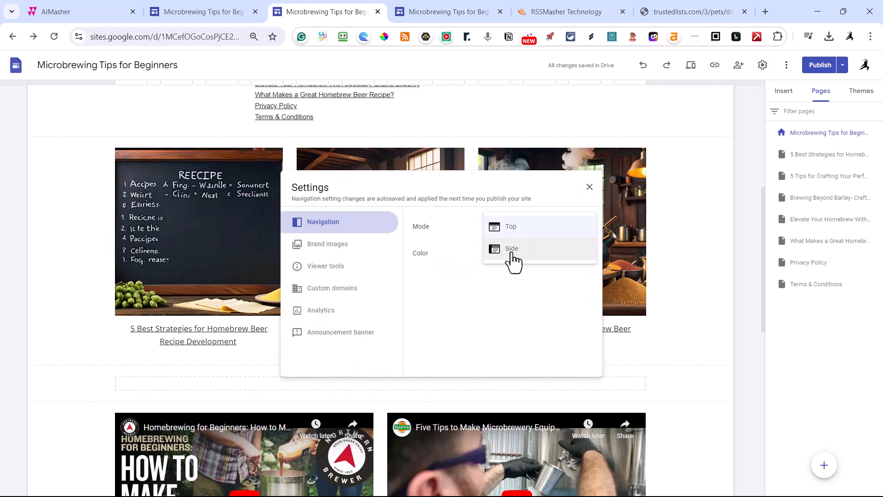
click(508, 251)
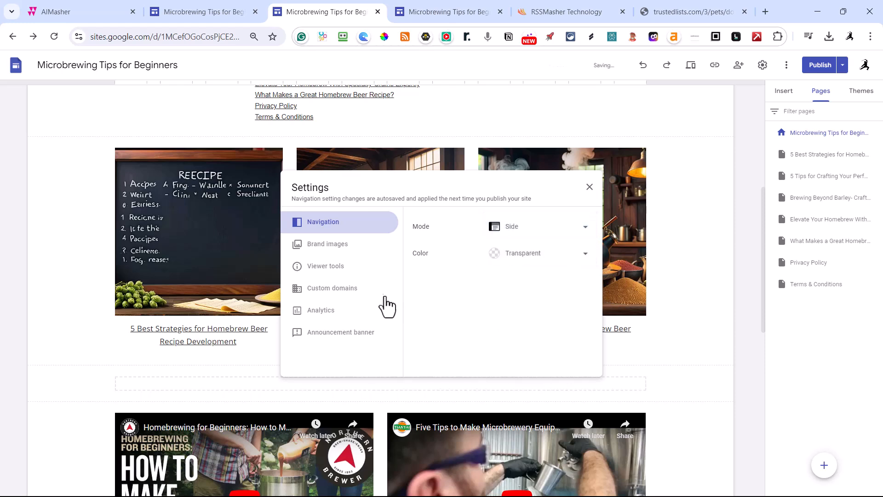
Step: Review the brand images, viewer tools, custom domains, analytics and announcement banner settings, and close the settings without changing them
click(341, 245)
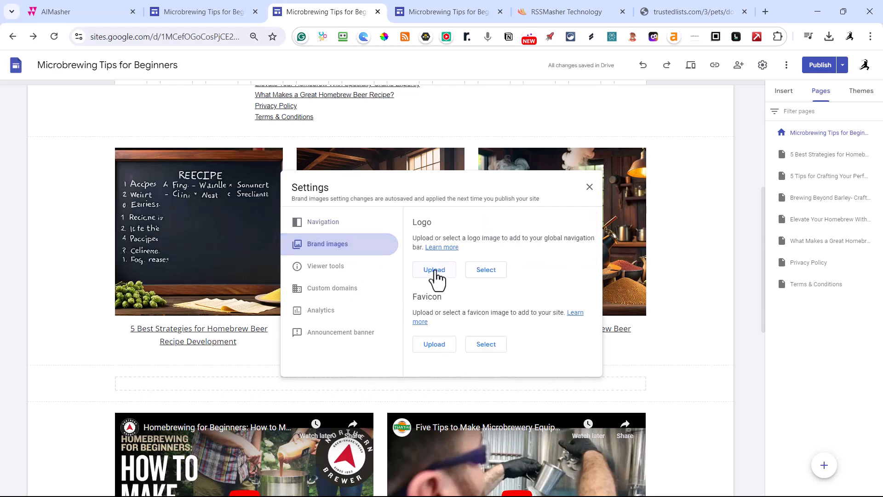
click(324, 272)
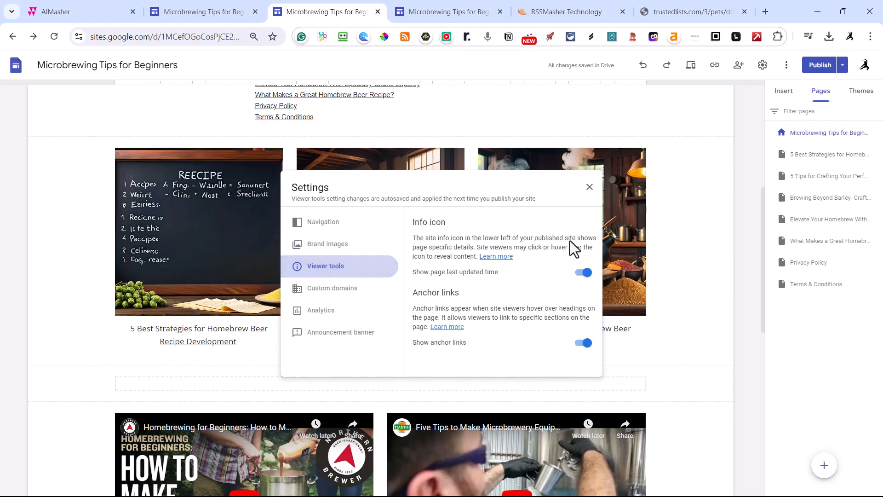
click(332, 294)
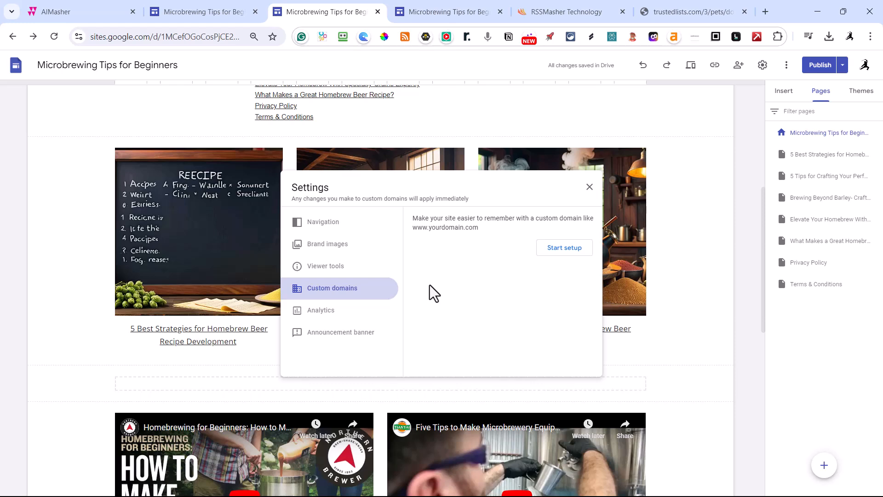
click(333, 313)
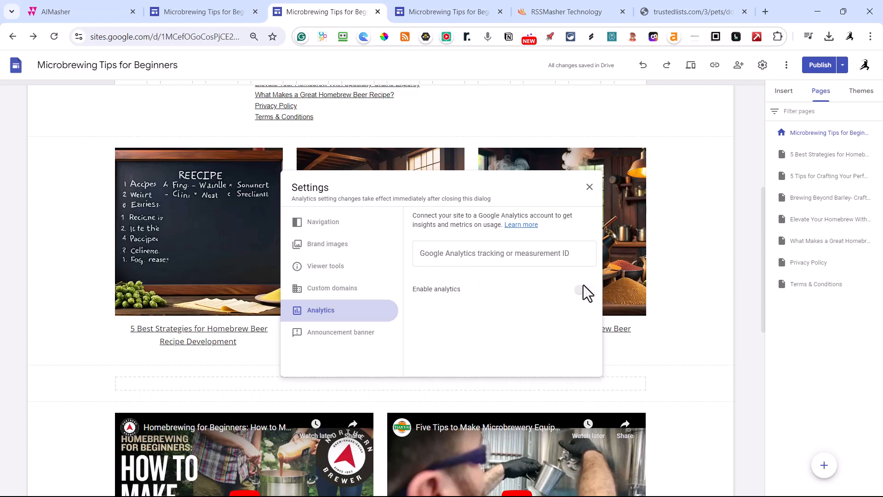
click(360, 334)
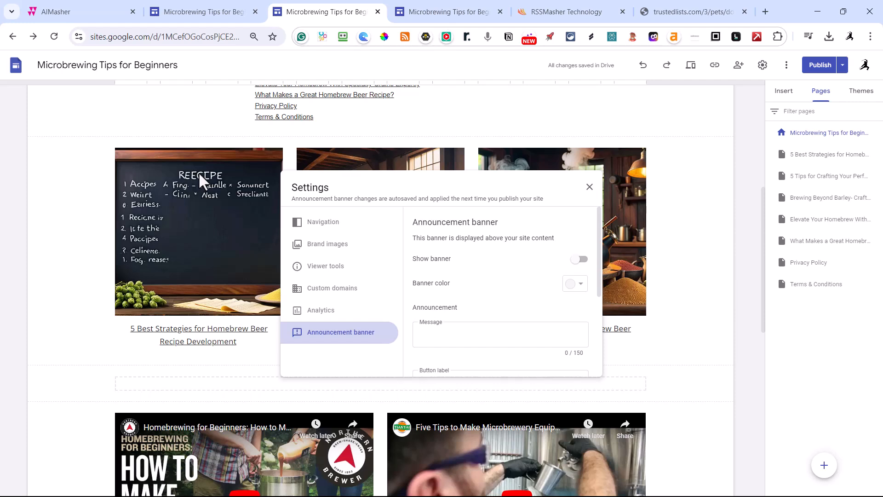
scroll(526, 292, down, 3)
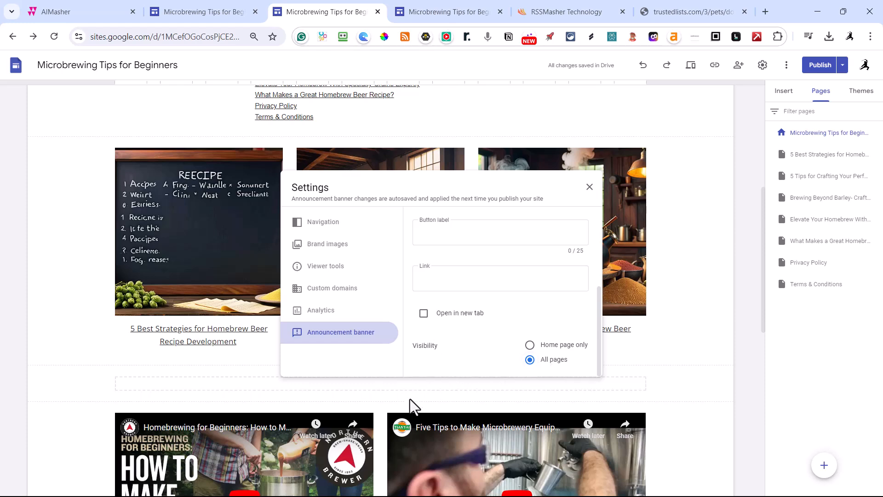
scroll(508, 354, up, 3)
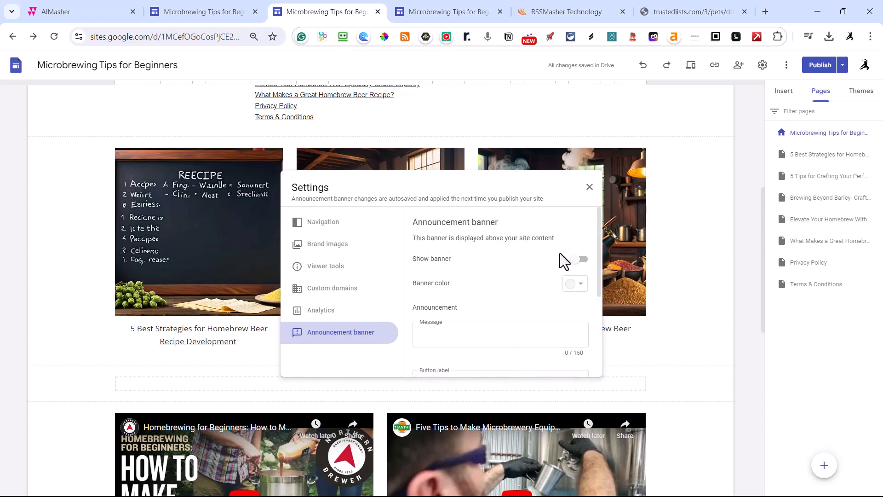
click(590, 188)
Step: Open the Brewing Beyond Barley page and delete the empty line below the article title in its text box
scroll(694, 281, down, 4)
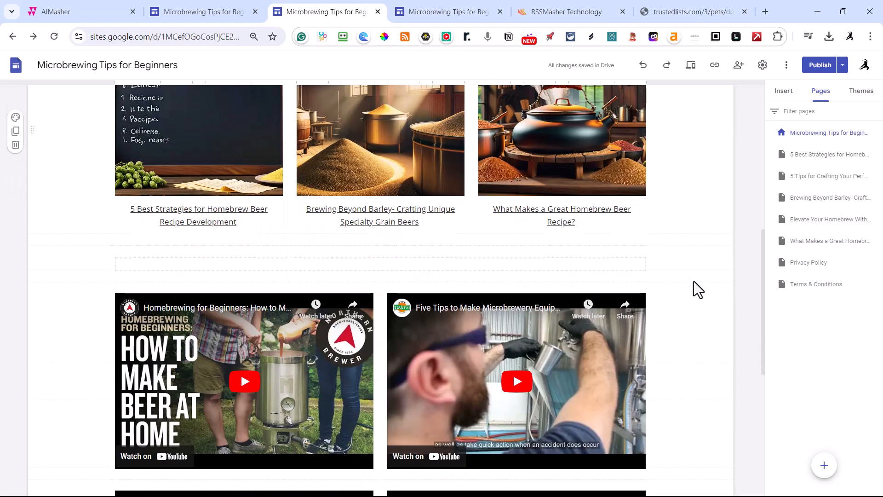
scroll(697, 277, up, 10)
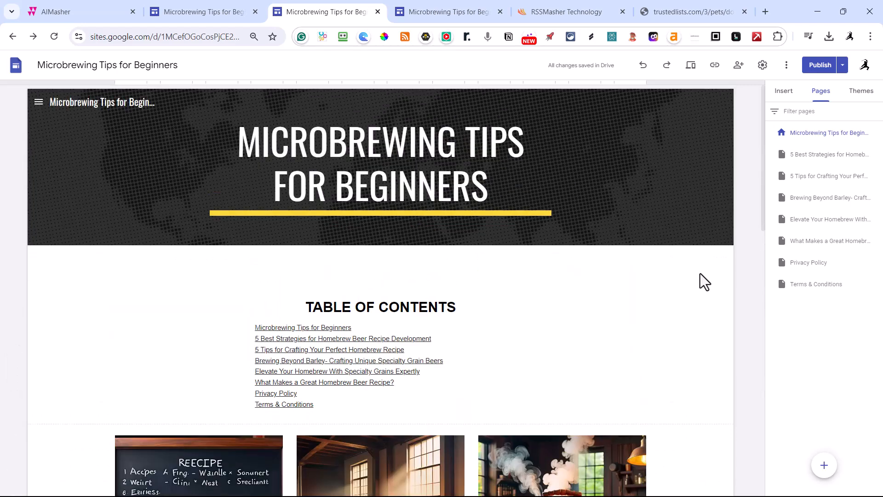
scroll(497, 358, down, 3)
scroll(497, 358, up, 1)
scroll(506, 368, down, 2)
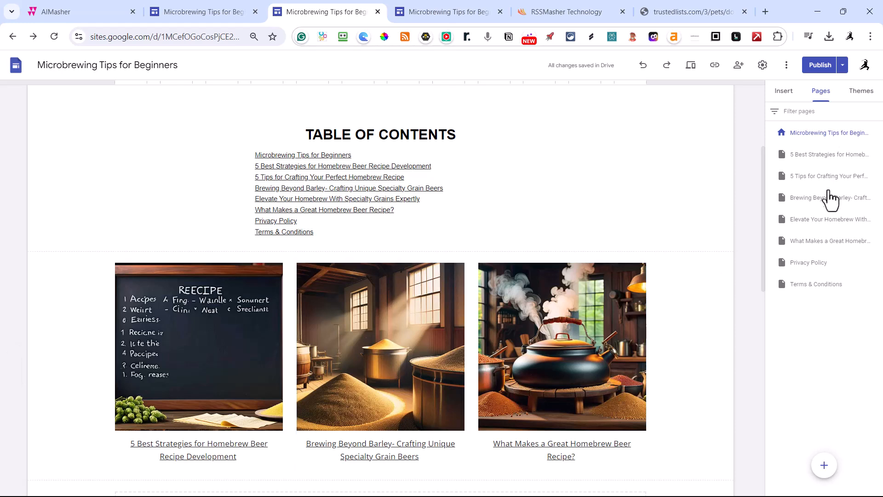
click(830, 198)
scroll(572, 352, down, 1)
scroll(571, 352, down, 2)
click(492, 233)
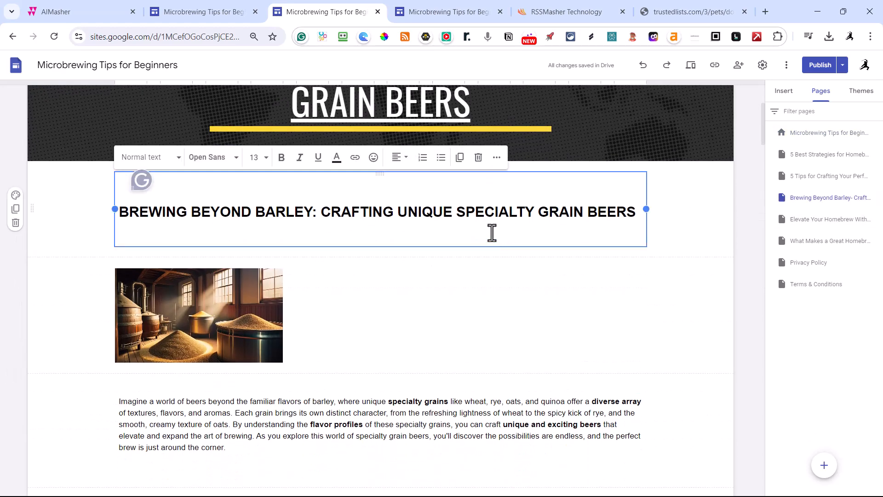
key(BackSpace)
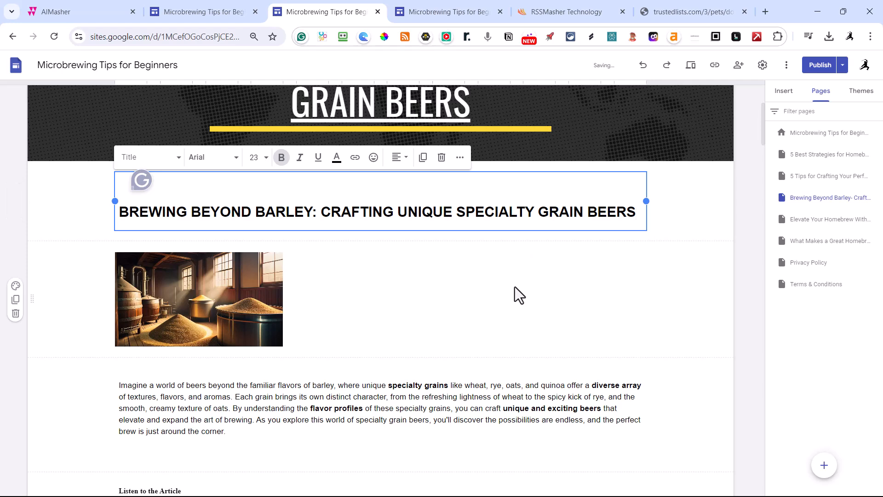
click(517, 296)
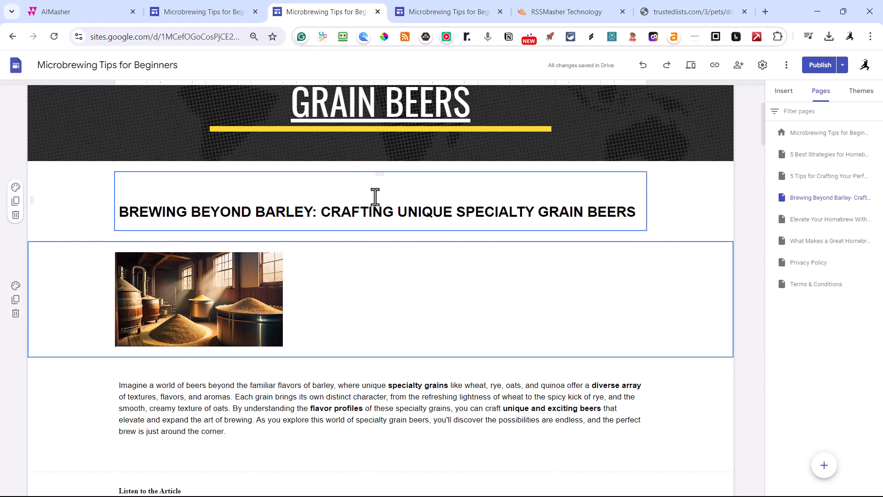
Step: Change the article title's text style to Heading on the Brewing Beyond Barley page
click(376, 197)
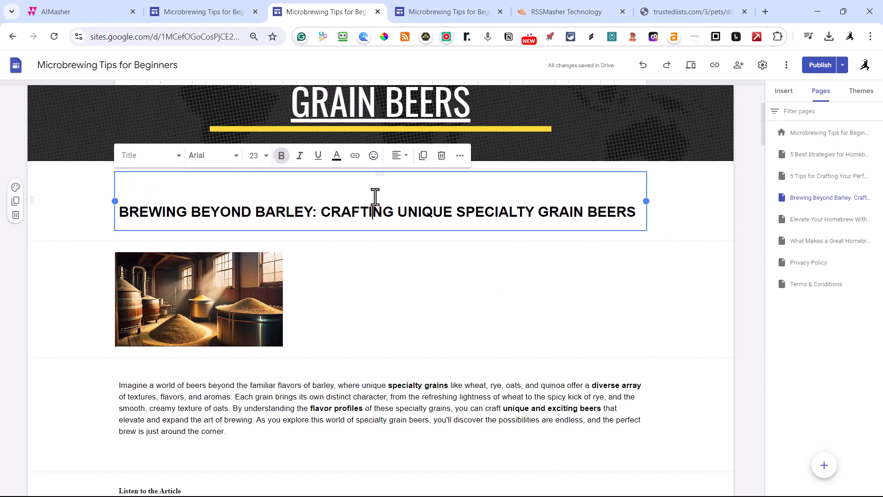
click(172, 161)
click(165, 228)
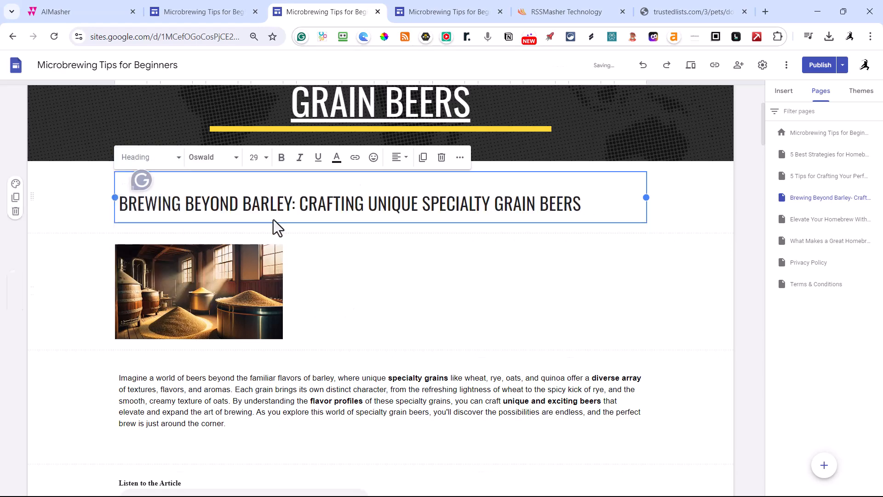
Step: Enlarge the brewery image to the full content width with a taller crop and place it above the article title
scroll(428, 234, up, 3)
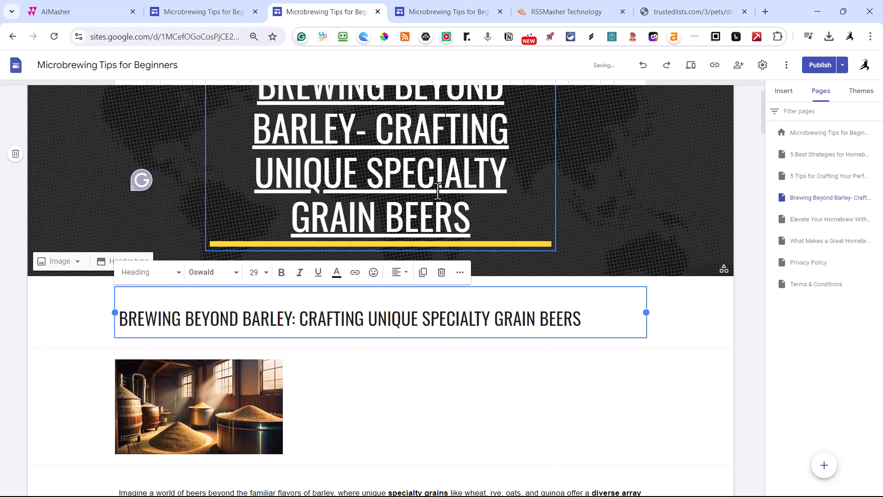
click(203, 437)
drag(284, 407, 667, 410)
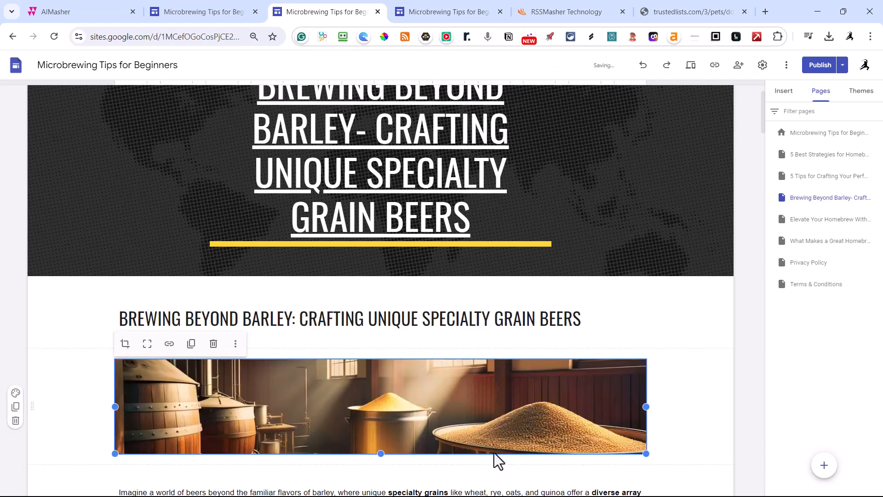
drag(381, 453, 386, 494)
drag(412, 408, 398, 299)
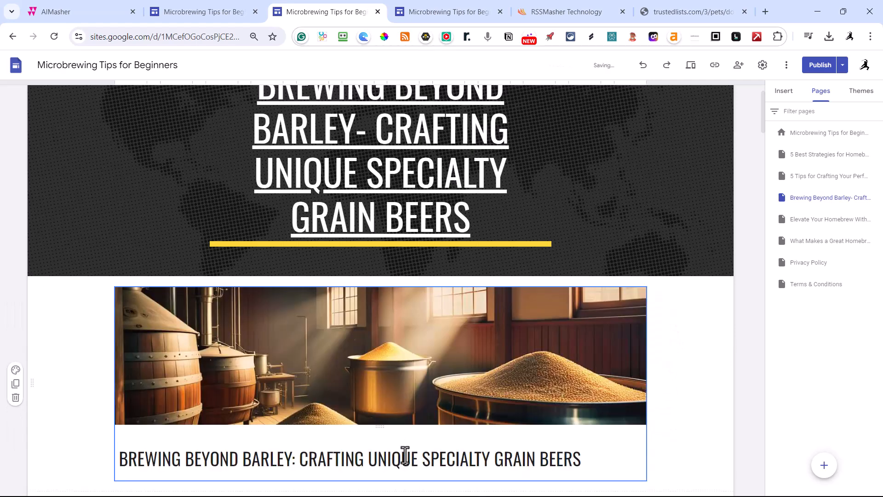
Step: Delete the empty line at the end of the article's introductory paragraph
scroll(357, 445, down, 3)
scroll(319, 400, down, 2)
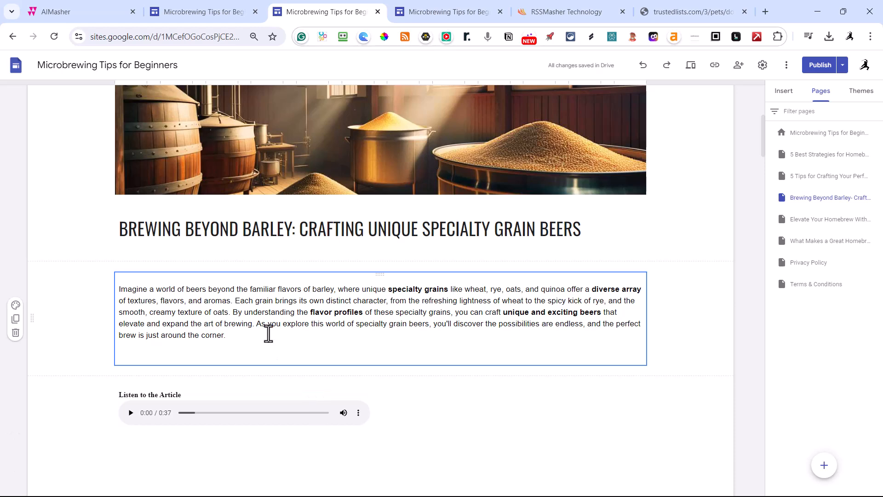
click(269, 334)
Step: Widen the "Listen to the Article" audio player to the full content width and shorten its block to just below the player
scroll(369, 393, down, 1)
scroll(369, 394, down, 3)
click(338, 331)
drag(374, 315, 650, 292)
drag(382, 431, 371, 263)
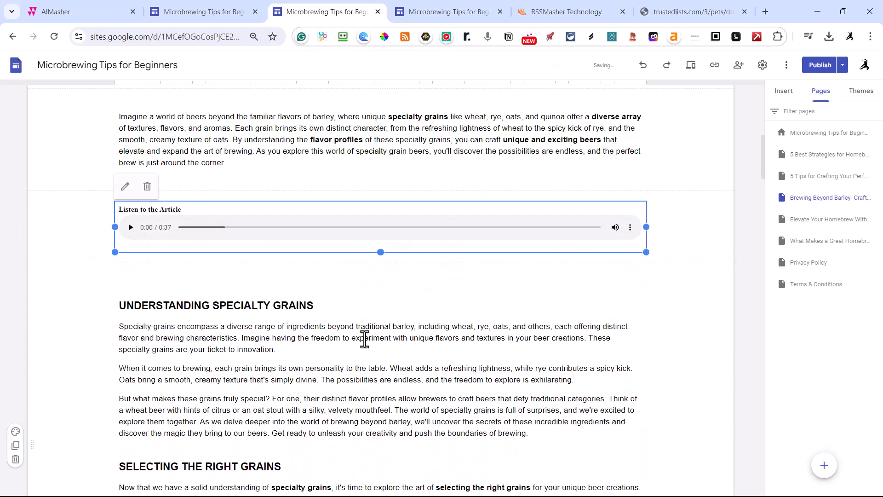
Step: Delete the empty line after the "Choosing Alternative Grain Options" paragraph
scroll(364, 339, down, 5)
click(362, 327)
click(288, 372)
key(BackSpace)
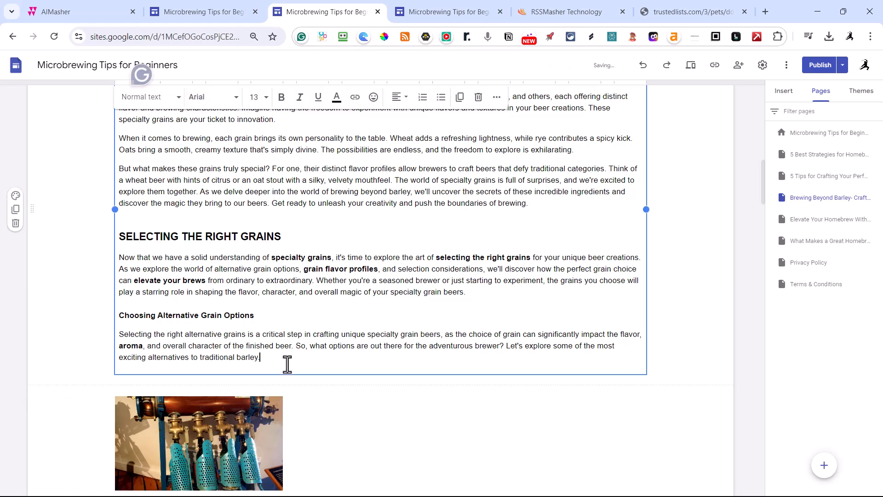
Step: Enlarge the bottle-filling image below "Choosing Alternative Grain Options" to the full content width and make it taller
scroll(308, 449, down, 3)
click(272, 350)
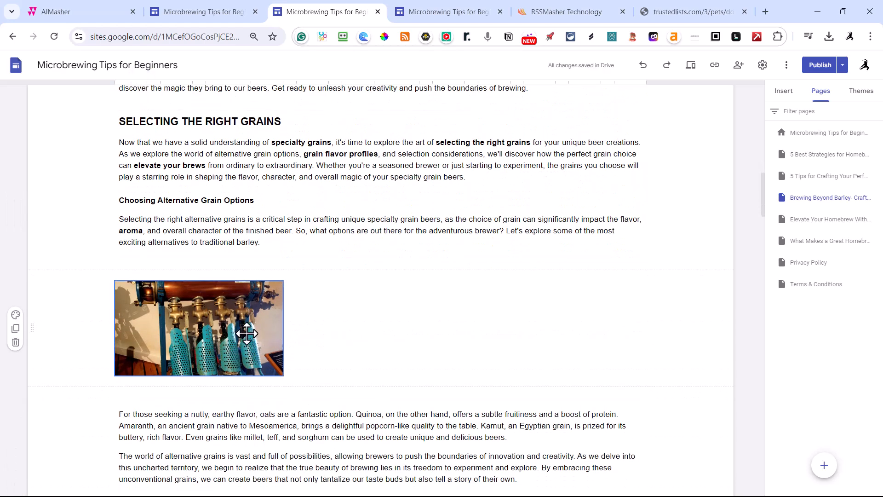
drag(284, 328, 648, 330)
drag(380, 375, 386, 489)
Step: Delete the empty line at the end of the "Grain Selection Considerations" text, above the barrel image
scroll(396, 274, down, 4)
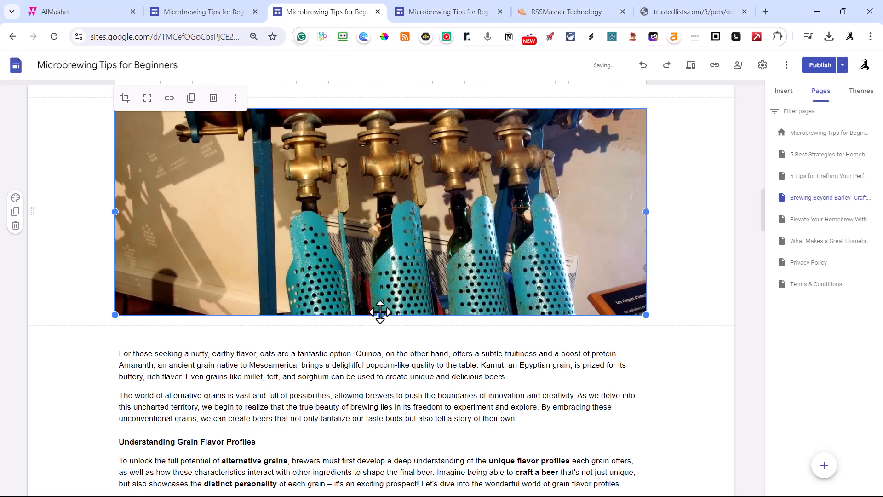
scroll(388, 361, down, 9)
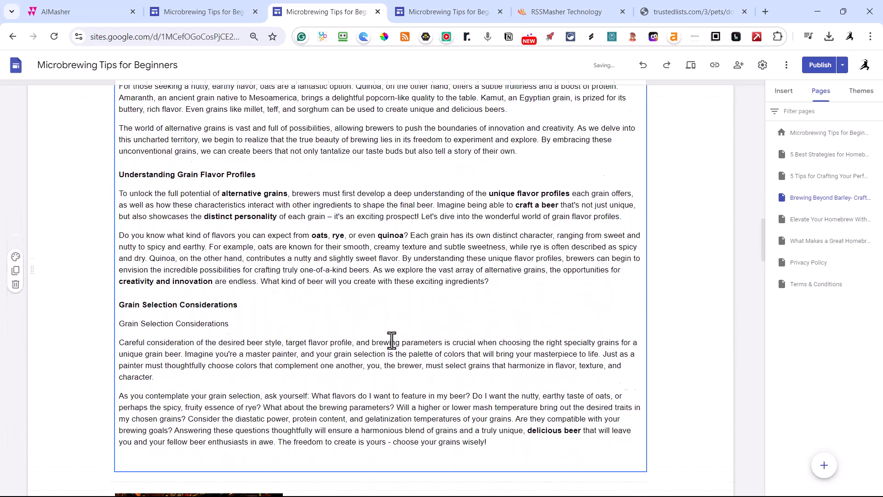
click(474, 292)
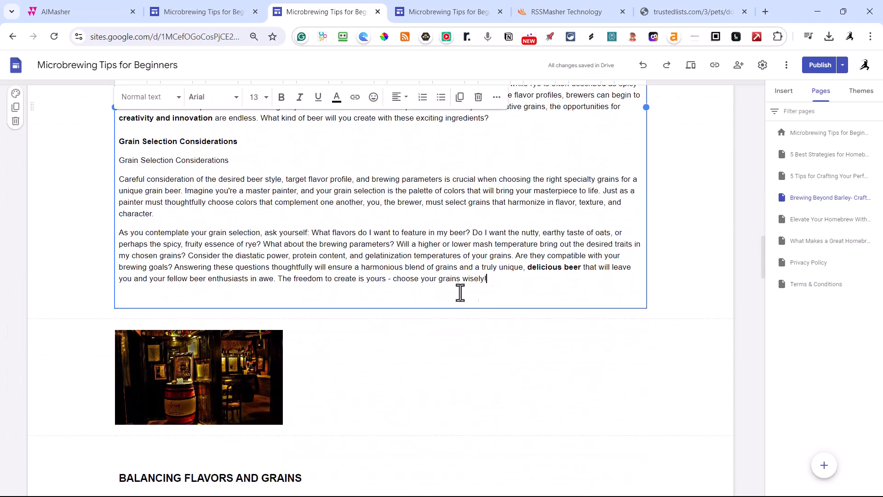
key(Delete)
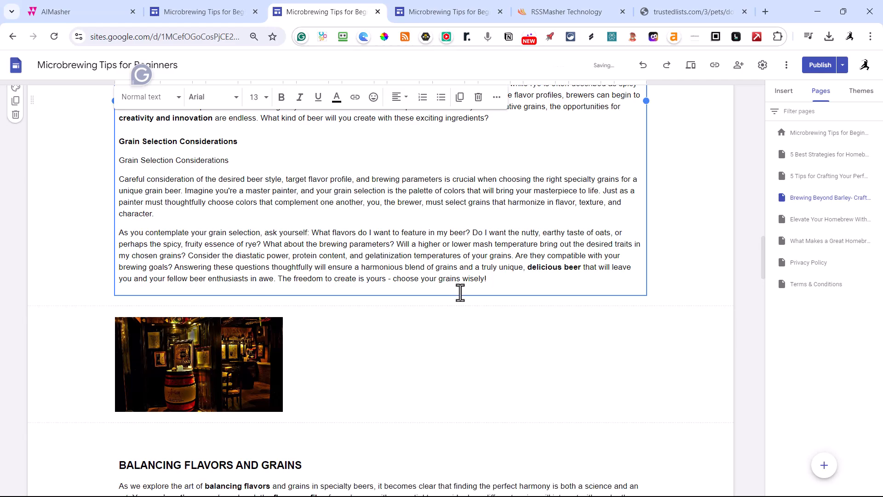
scroll(316, 401, down, 6)
scroll(316, 395, up, 5)
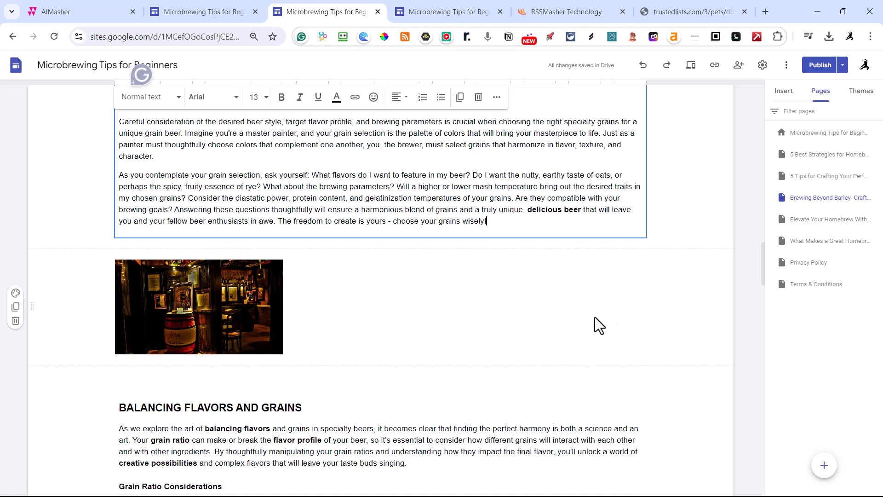
Step: Make the barrel image taller and move it to the left of the "Balancing Flavors and Grains" text
scroll(556, 331, up, 1)
click(206, 384)
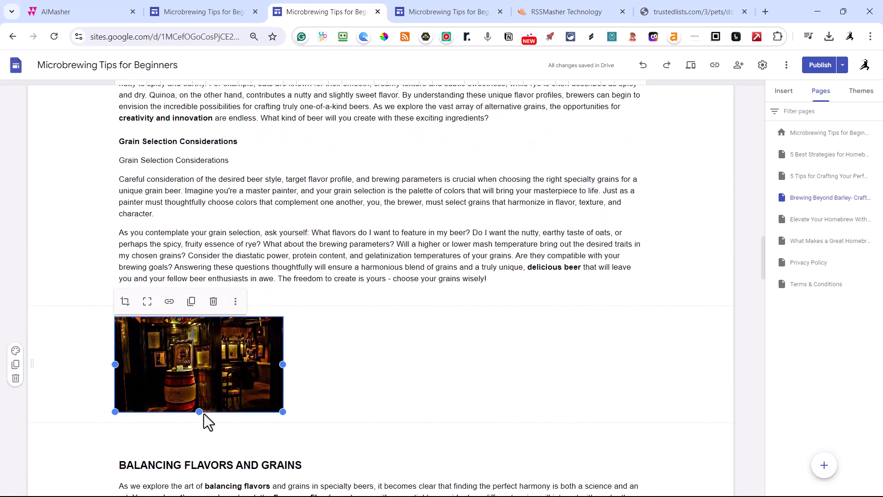
drag(198, 412, 199, 495)
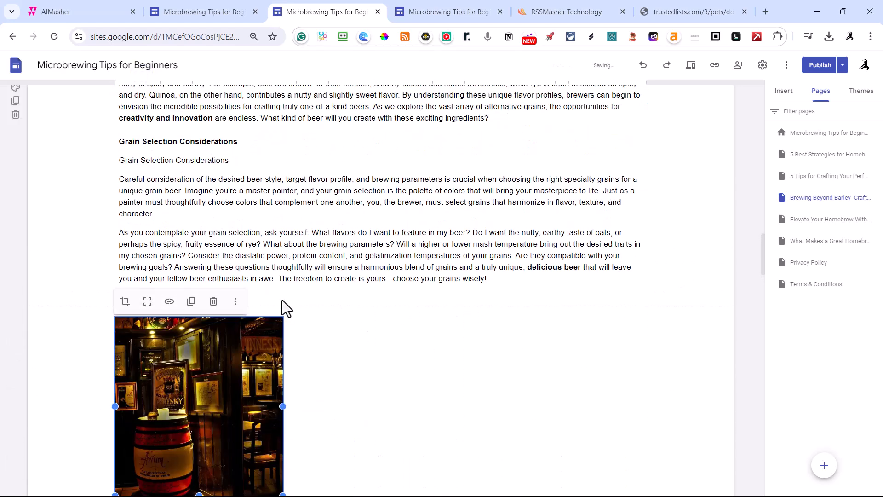
scroll(257, 360, up, 6)
scroll(257, 359, down, 12)
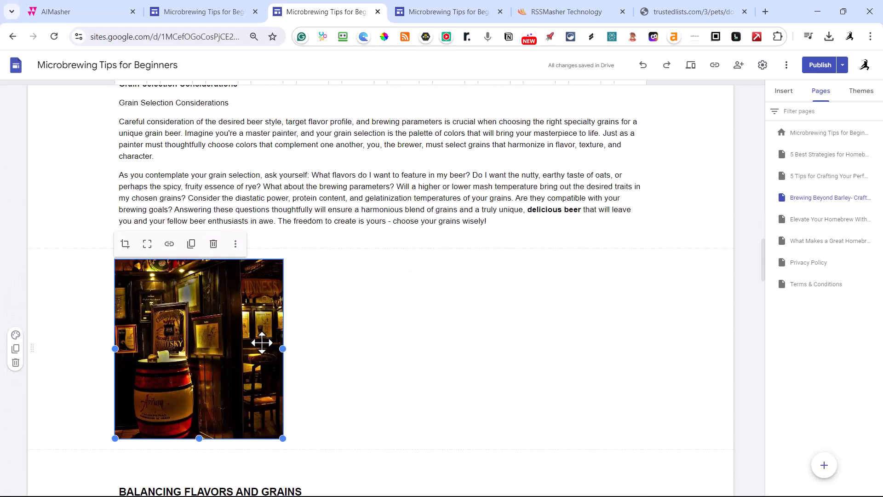
drag(227, 138, 96, 309)
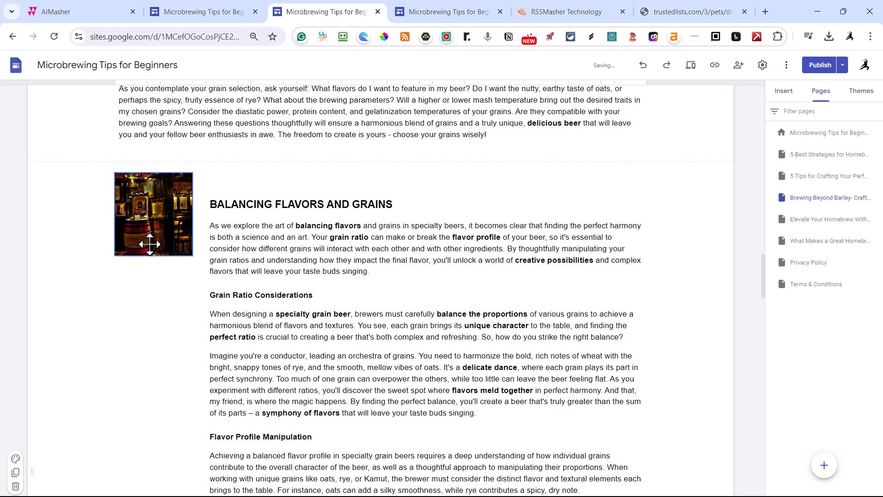
Step: Lengthen the barrel image beside the "Balancing Flavors and Grains" text and widen it to about a third of the content width
drag(151, 256, 153, 495)
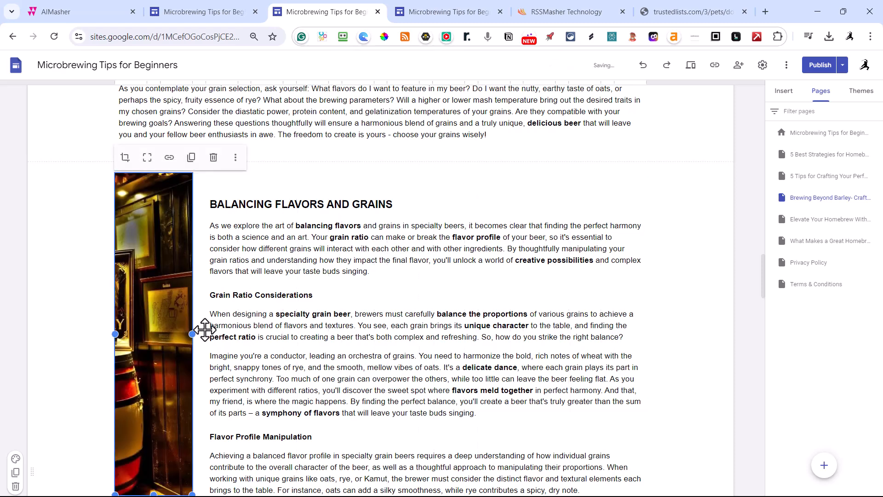
drag(193, 335, 283, 336)
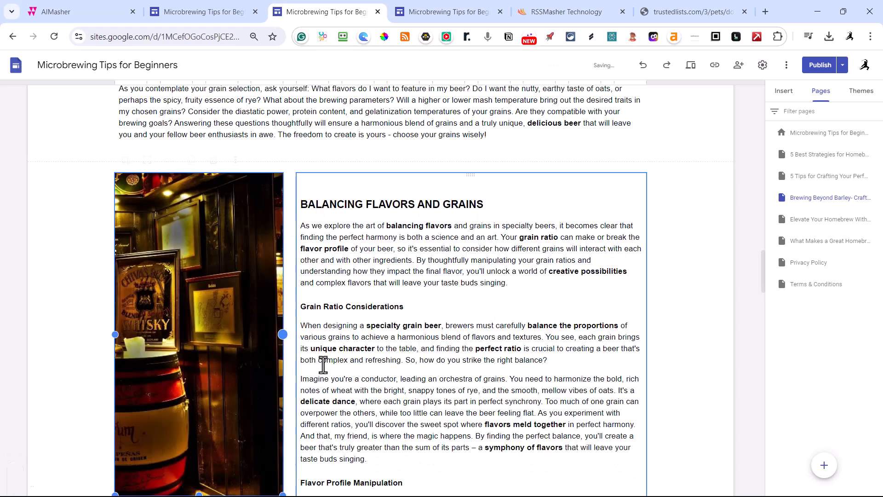
scroll(418, 332, down, 1)
scroll(423, 316, down, 1)
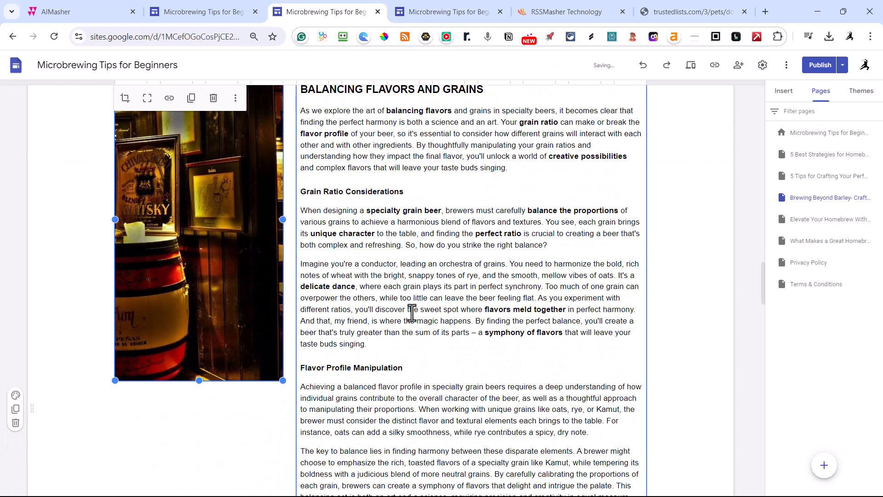
scroll(412, 312, up, 1)
scroll(412, 312, down, 4)
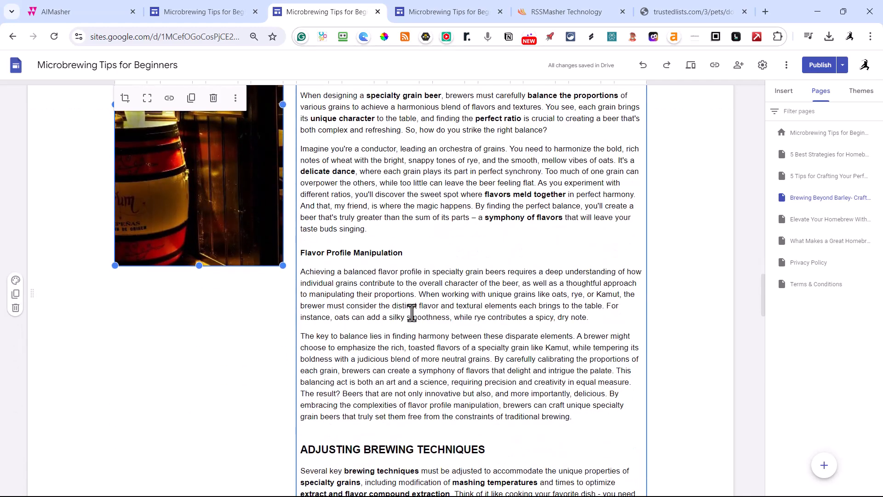
Step: Extend the barrel image down beside the "Flavor Profile Manipulation" text and widen it to about two fifths of the content width
scroll(412, 313, down, 1)
drag(200, 152, 221, 336)
scroll(374, 244, up, 4)
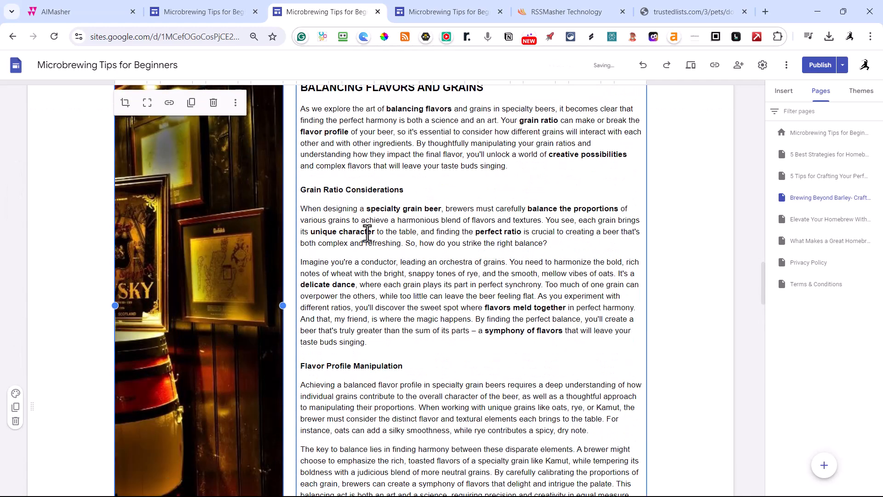
scroll(341, 235, down, 1)
drag(283, 249, 338, 271)
scroll(416, 256, down, 3)
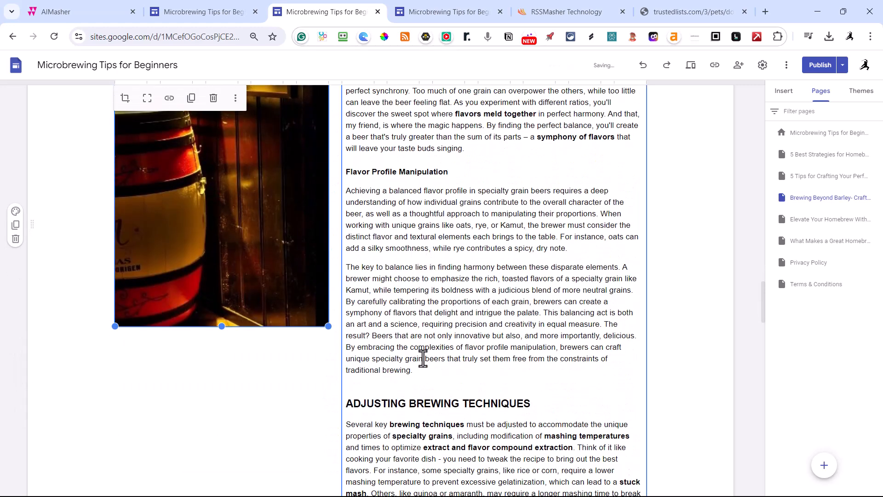
Step: Copy the "Adjusting Brewing Techniques" heading and paragraphs, and remove them from the text block beside the barrel image
scroll(423, 359, down, 2)
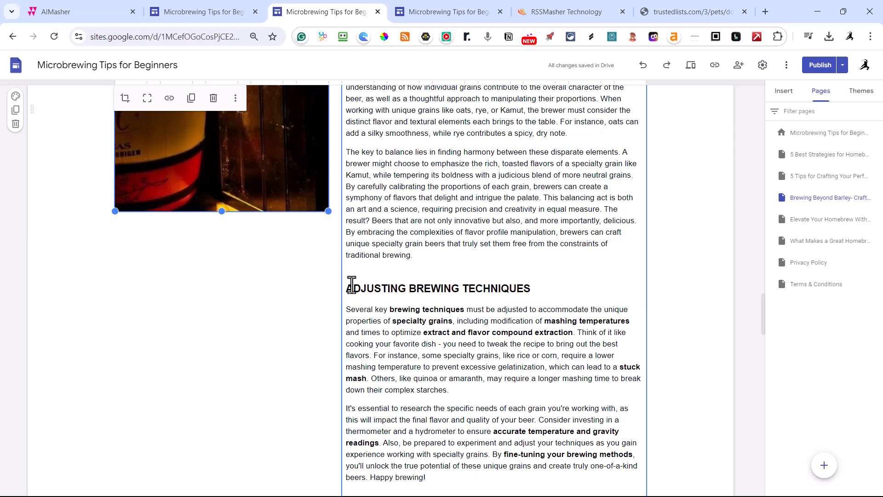
drag(348, 289, 488, 331)
key(ctrl+c)
scroll(485, 341, down, 3)
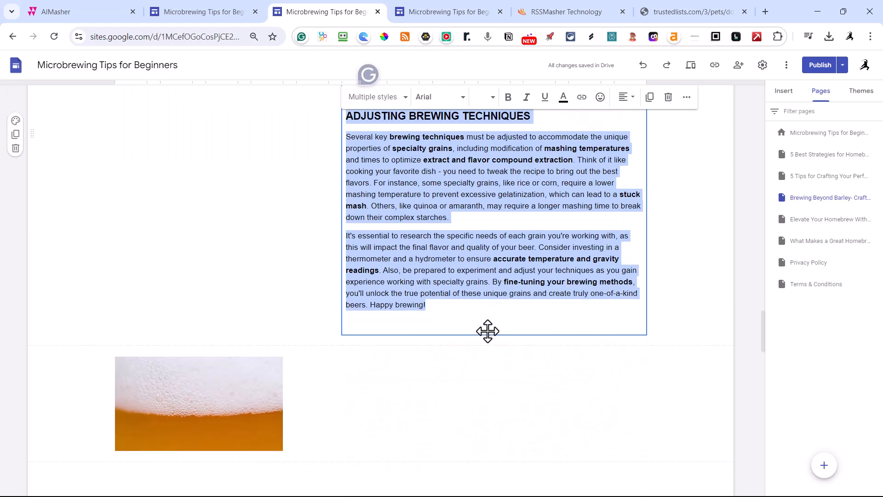
key(Delete)
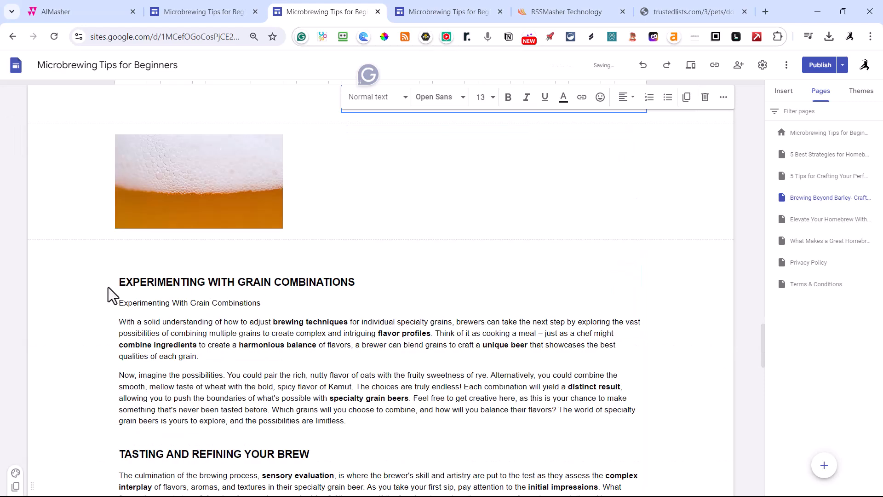
Step: Paste the copied "Adjusting Brewing Techniques" section above "Experimenting With Grain Combinations" and remove the extra blank line after it
click(130, 266)
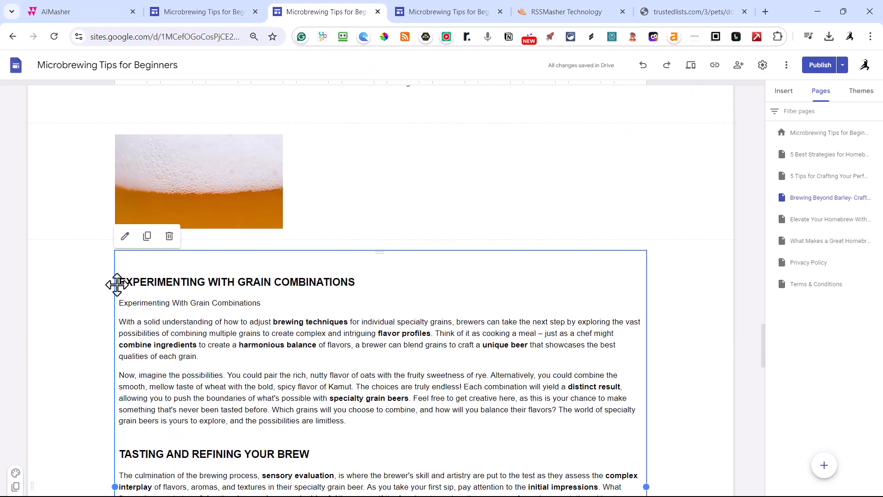
click(119, 281)
key(Return)
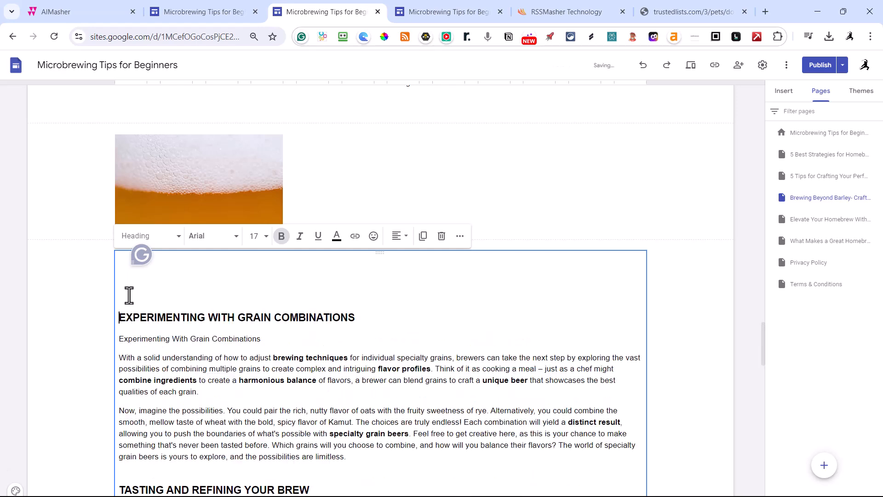
key(Delete)
key(Return)
key(ctrl+v)
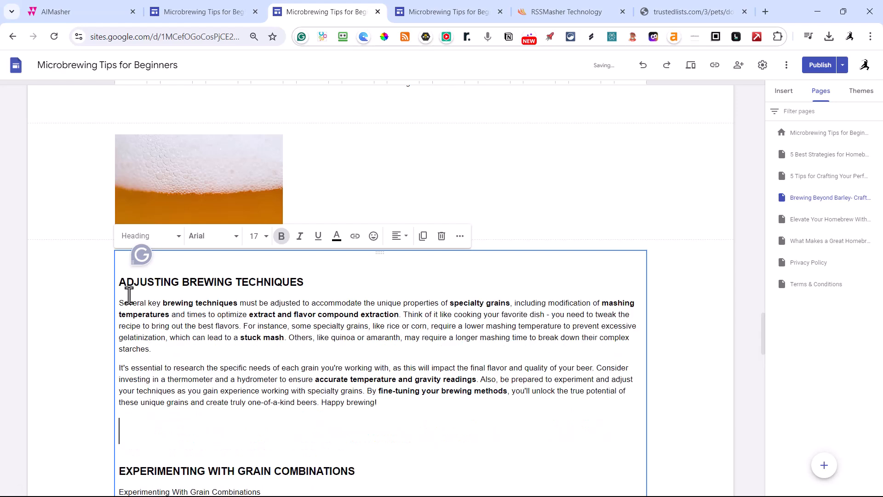
key(BackSpace)
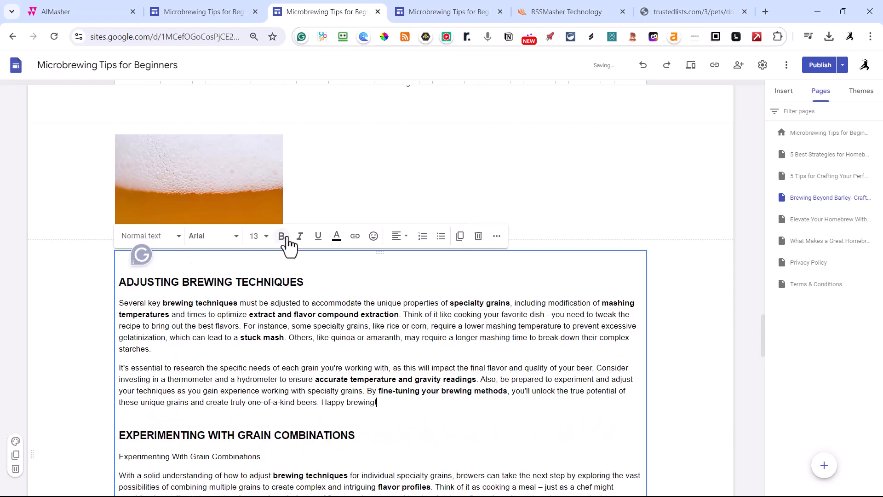
Step: Move the beer foam image to the right of the "Adjusting Brewing Techniques" text
scroll(295, 242, up, 3)
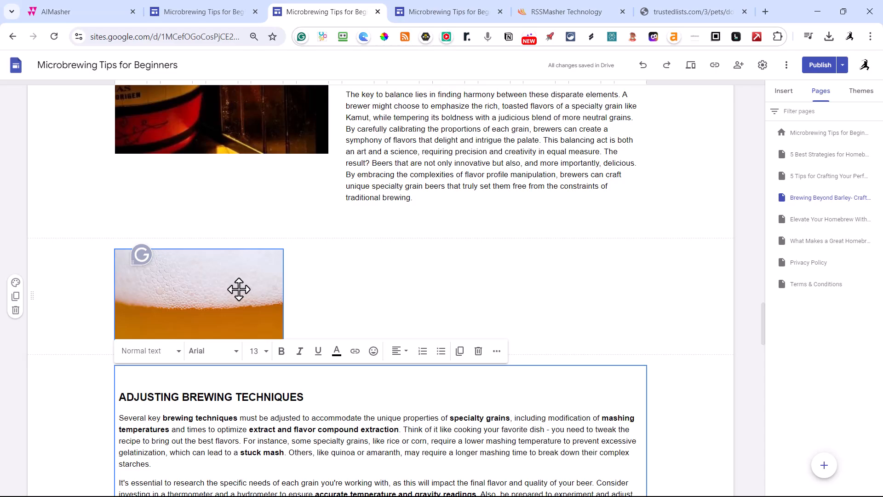
drag(238, 289, 635, 188)
scroll(587, 292, up, 2)
scroll(492, 308, up, 6)
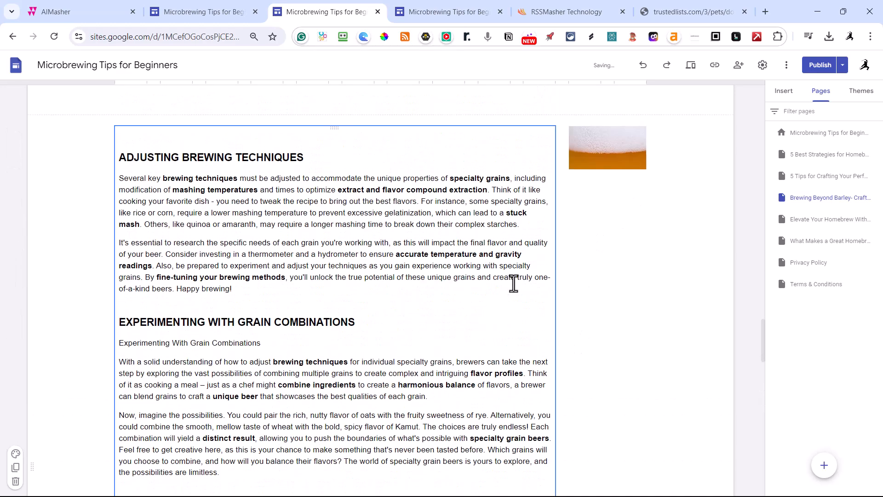
Step: Enlarge the beer foam image to about a third of the content width and extend it down past the "Experimenting With Grain Combinations" text
click(617, 155)
drag(611, 168, 612, 485)
scroll(630, 226, down, 3)
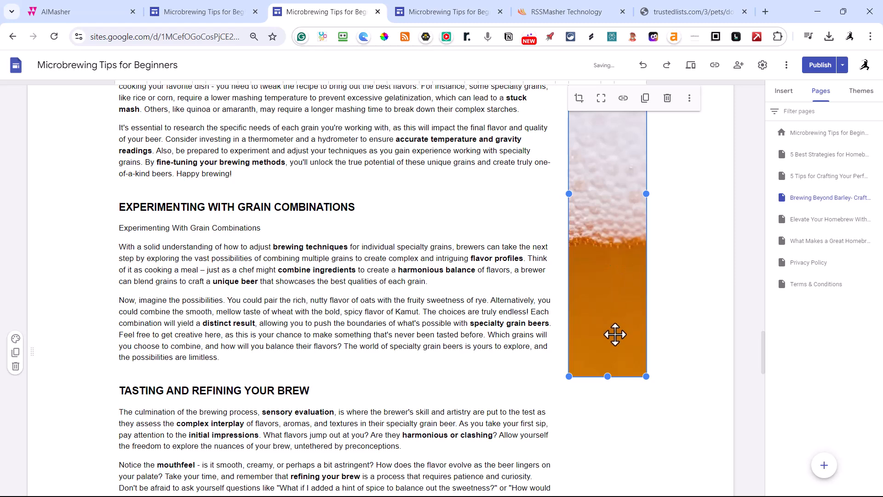
scroll(616, 335, down, 3)
drag(570, 261, 481, 382)
scroll(488, 345, up, 5)
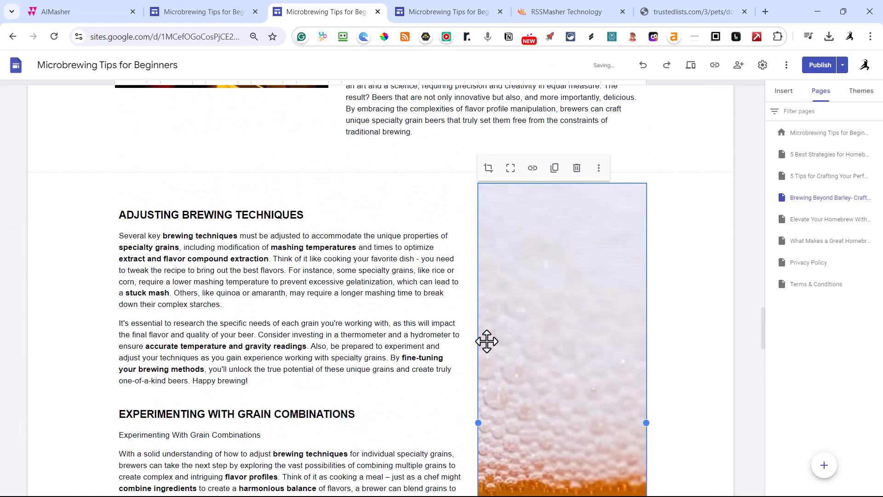
Step: Copy the "Tasting and Refining Your Brew" and "Documenting Your Brewing Process" sections, and delete them with the blank line from beside the foam image
scroll(490, 331, down, 3)
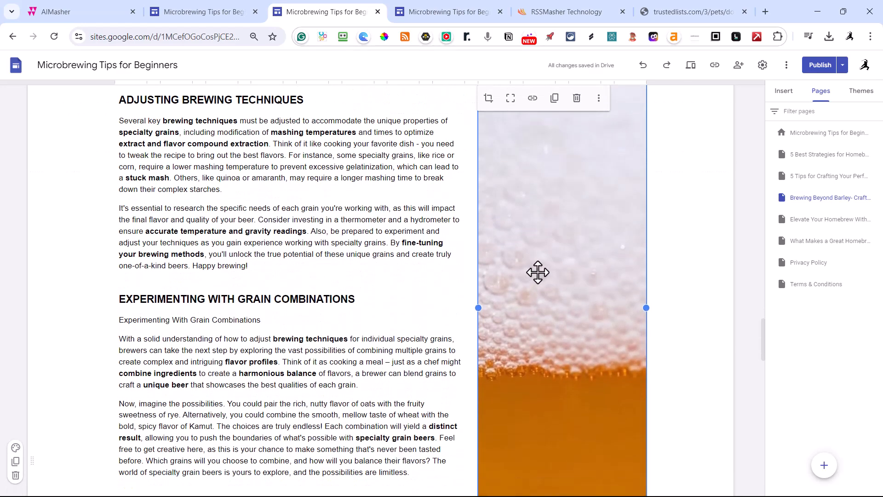
scroll(609, 135, down, 7)
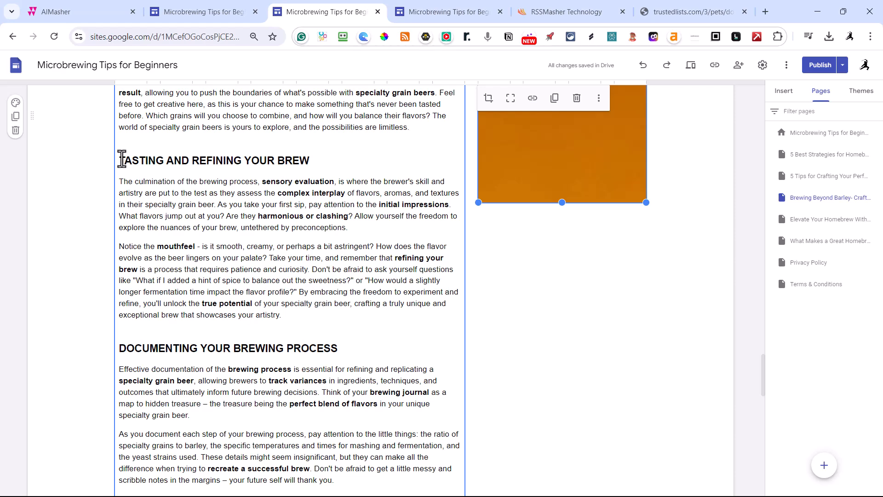
drag(120, 163, 384, 377)
key(ctrl+c)
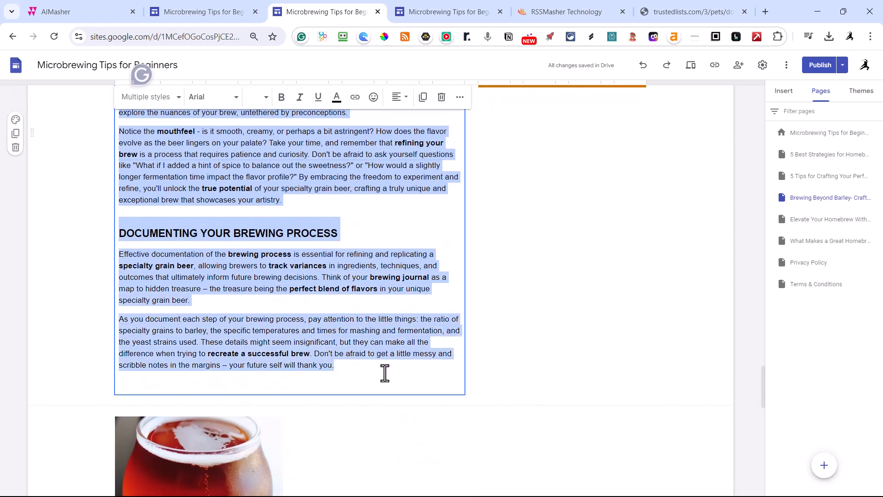
key(BackSpace)
key(BackSpace)
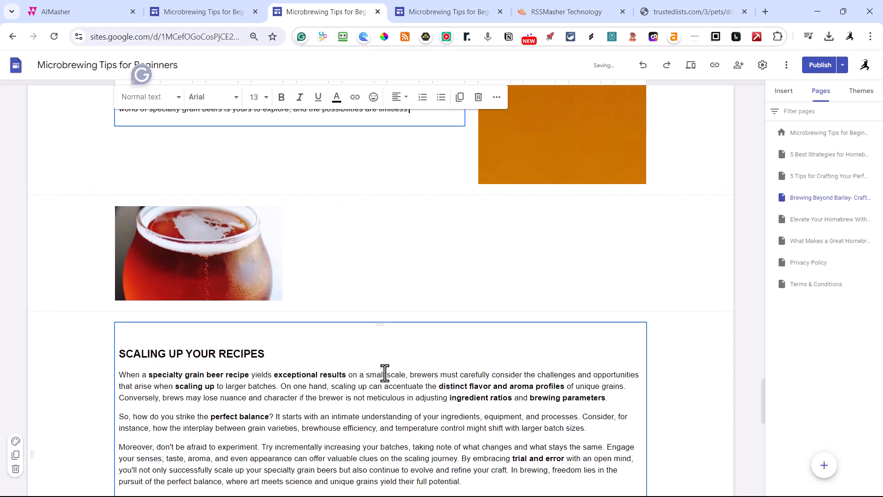
Step: Paste the copied tasting and documenting sections above "Scaling Up Your Recipes" and remove the extra blank line after them
click(121, 352)
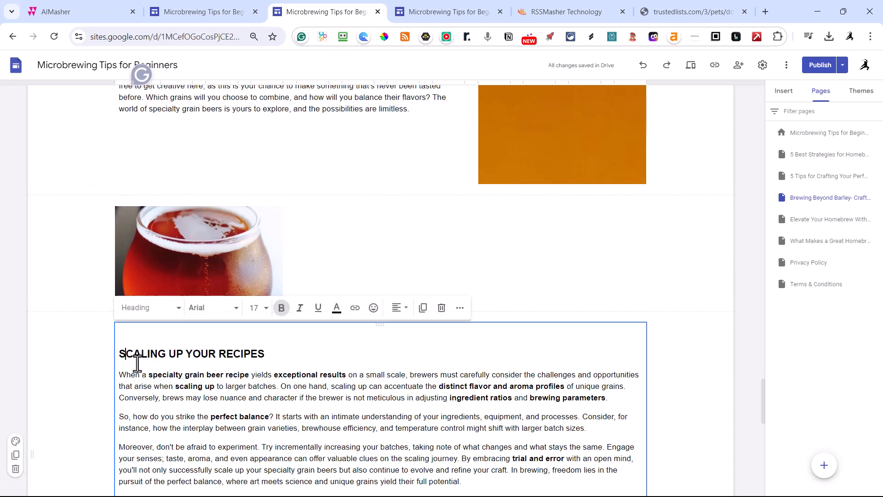
key(Return)
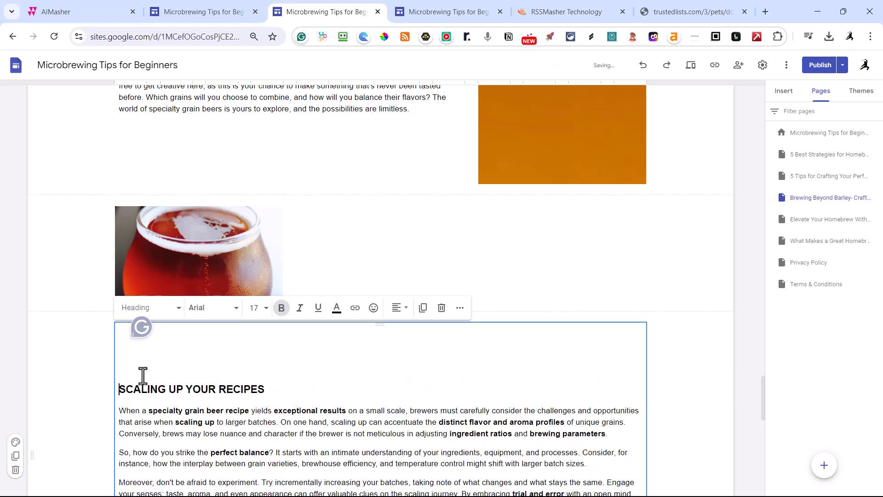
key(ctrl+v)
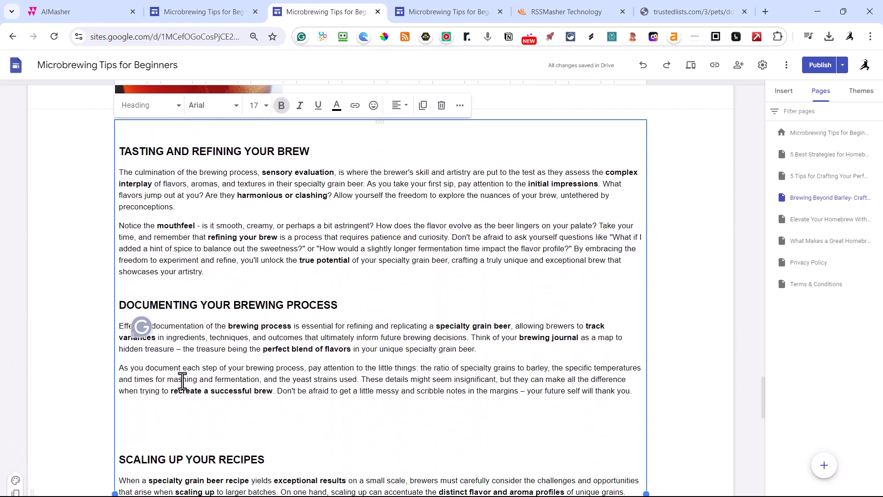
key(BackSpace)
Step: Move the red beer glass image down the page to above the sanitation concerns question, and delete it there
scroll(183, 381, up, 4)
scroll(267, 338, down, 3)
scroll(249, 299, up, 3)
mouse_move(234, 231)
mouse_down()
mouse_move(244, 479)
mouse_move(247, 239)
mouse_move(253, 426)
mouse_move(249, 275)
mouse_move(258, 222)
mouse_move(327, 189)
mouse_move(366, 186)
mouse_move(156, 208)
mouse_move(193, 410)
mouse_move(207, 438)
mouse_move(236, 235)
mouse_move(238, 245)
mouse_up()
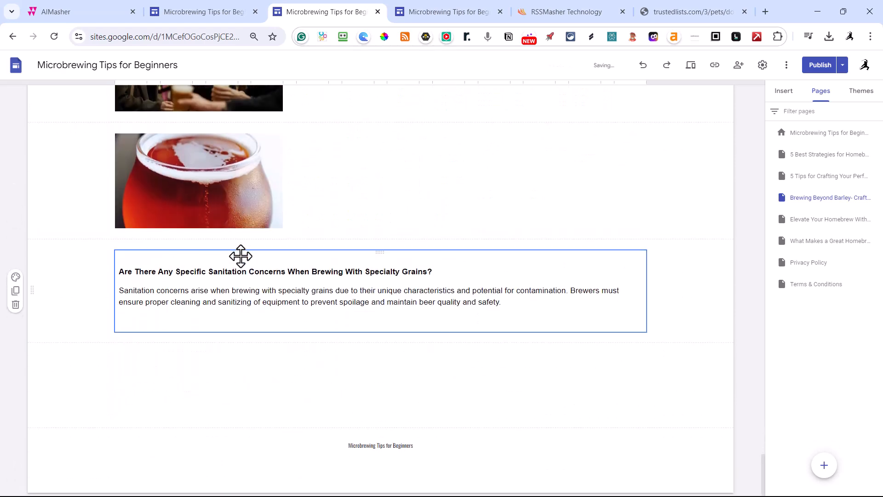
click(225, 173)
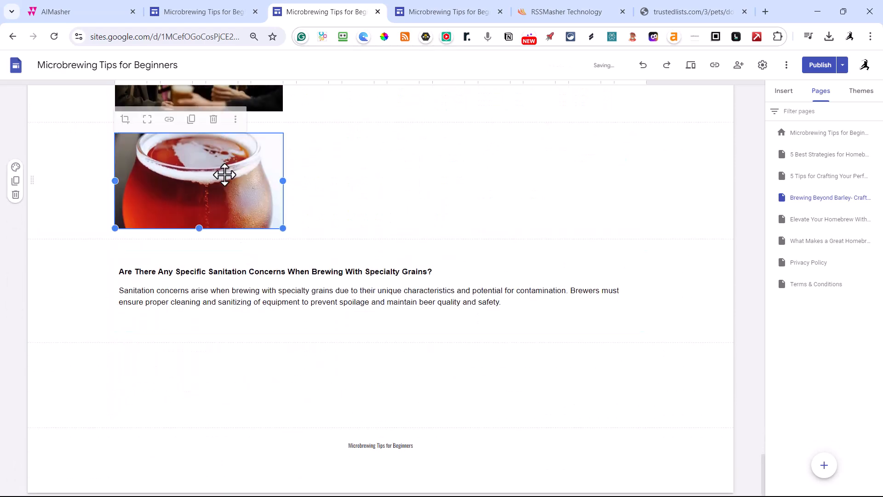
click(213, 119)
Step: Enlarge the image of people holding drinks above the sanitation concerns question to the full content width and make it taller
click(274, 183)
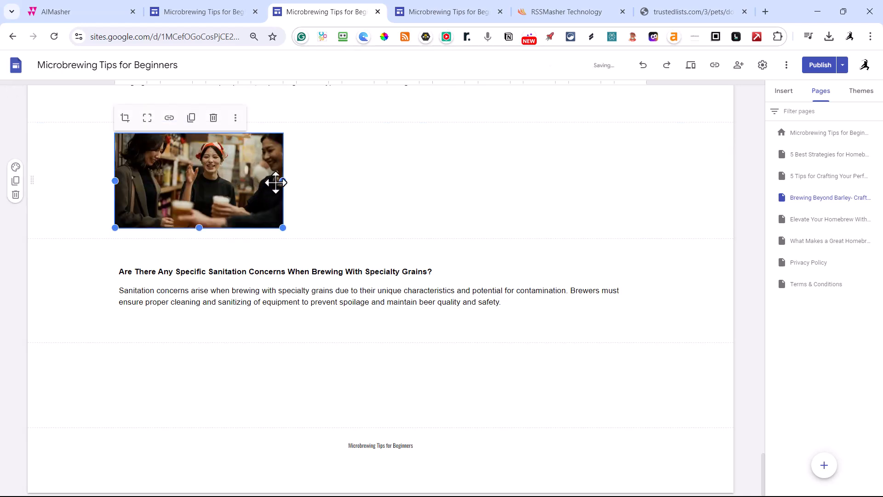
drag(283, 181, 646, 181)
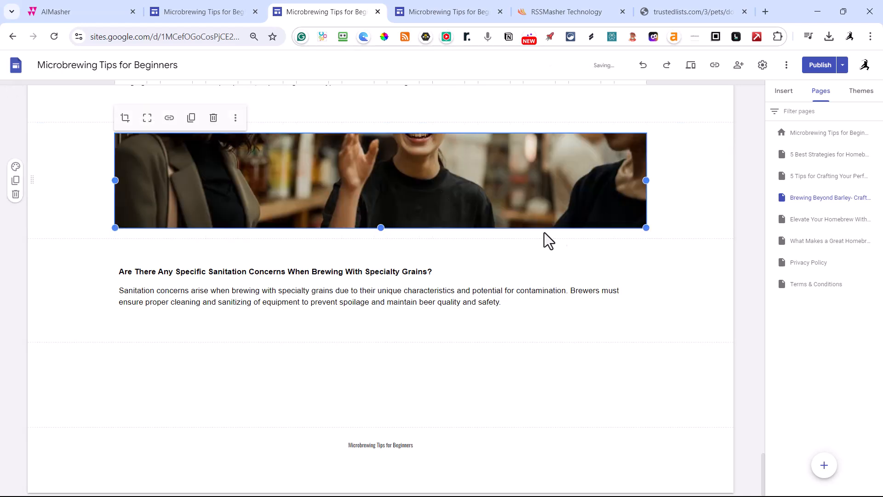
drag(381, 227, 381, 429)
scroll(453, 233, up, 5)
scroll(453, 234, up, 20)
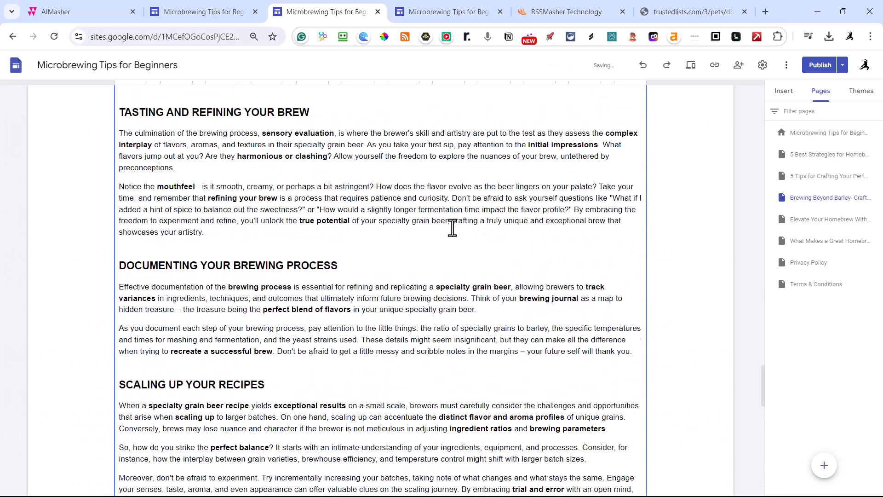
scroll(452, 228, up, 9)
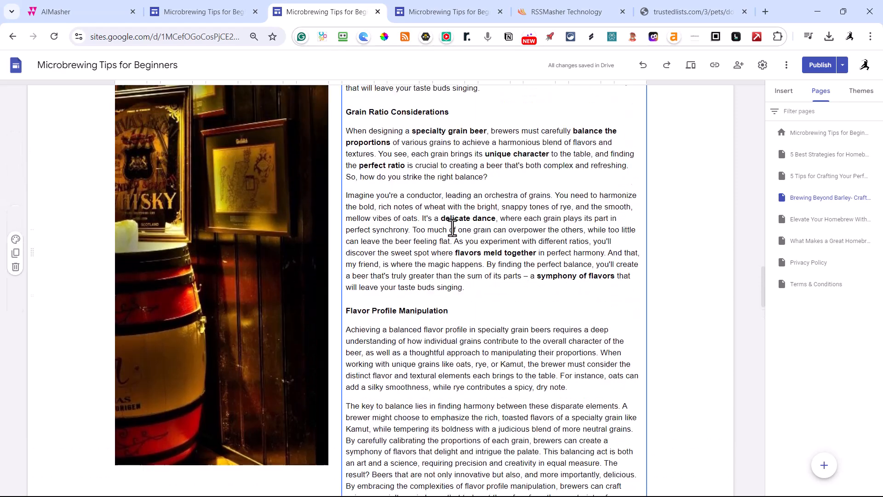
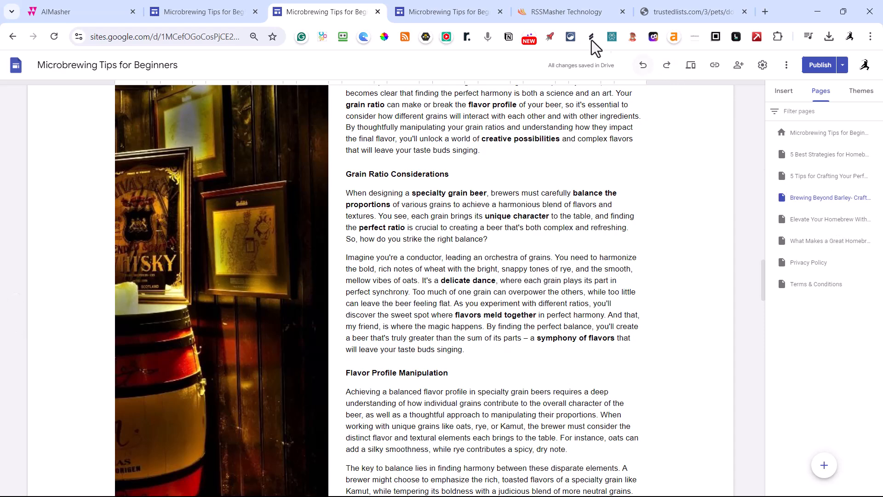
Step: Return from the published site to the editor and open the "What Makes a Great Homebrew Beer Recipe?" page
click(401, 17)
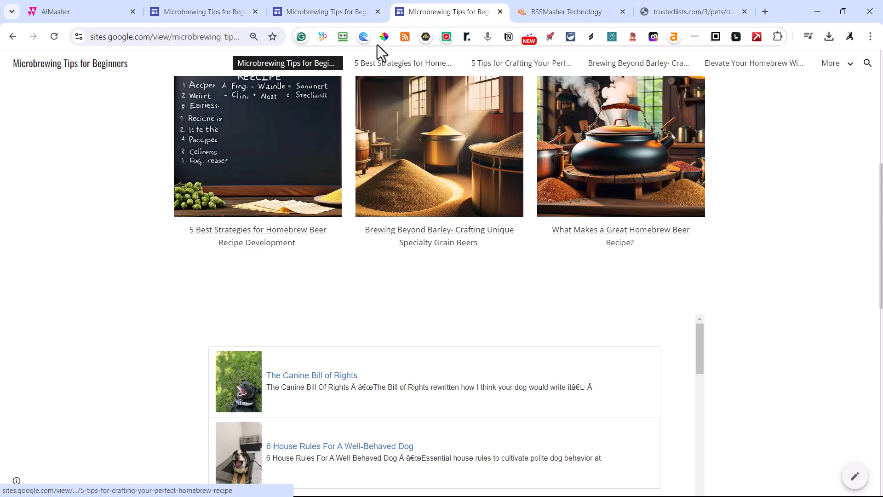
click(293, 11)
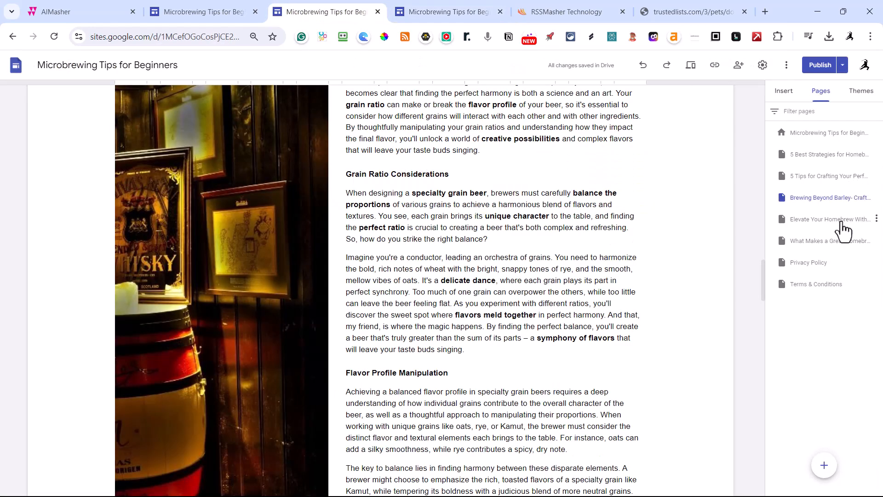
click(821, 246)
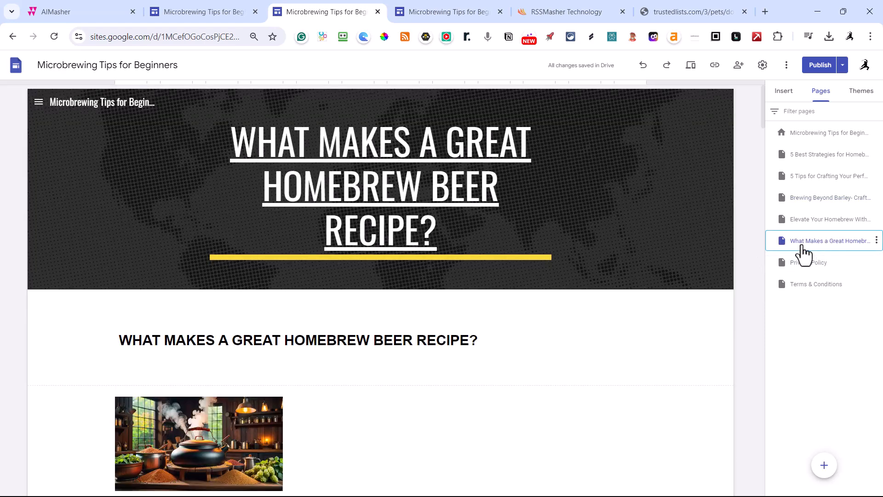
Step: Remove the blank line after the article title below the banner and set the title's text style to Heading
scroll(443, 304, down, 4)
click(496, 167)
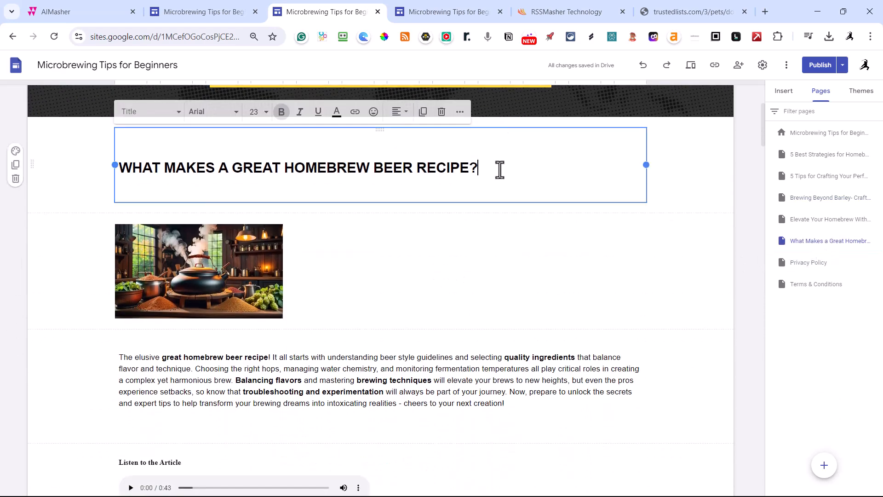
key(Delete)
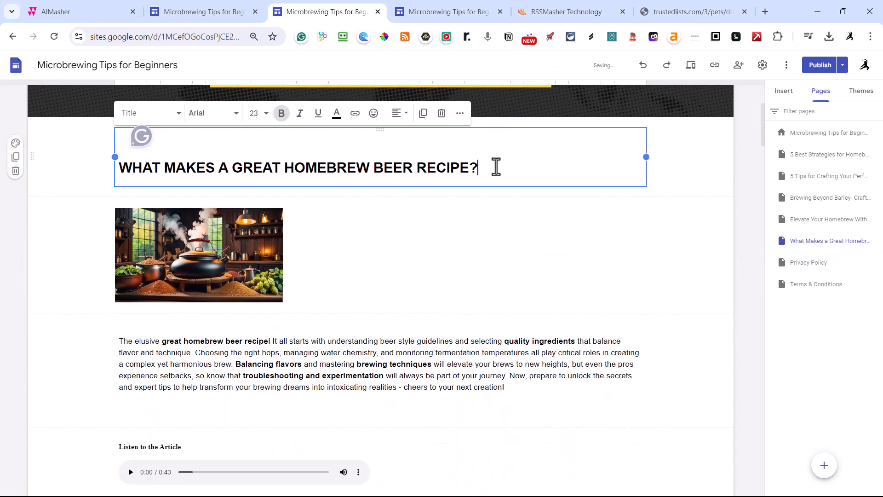
click(161, 119)
click(145, 185)
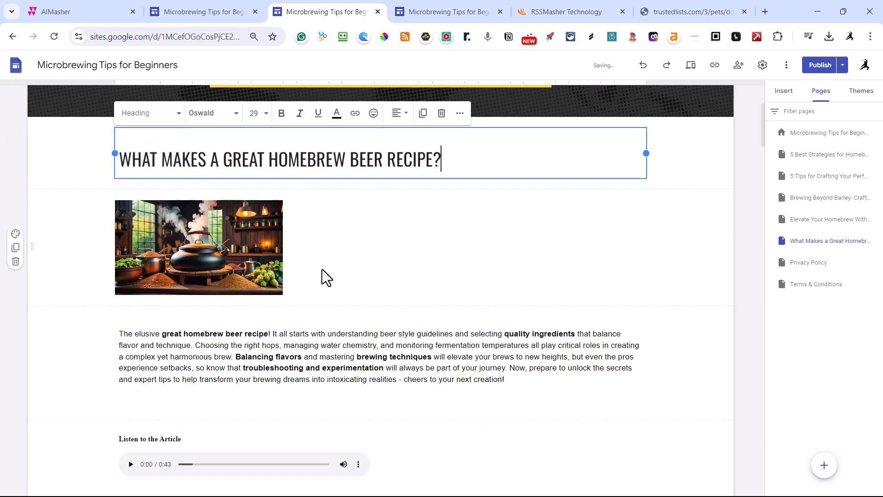
Step: Enlarge the steaming kettle image below the article title to the full content width and make it taller
click(232, 268)
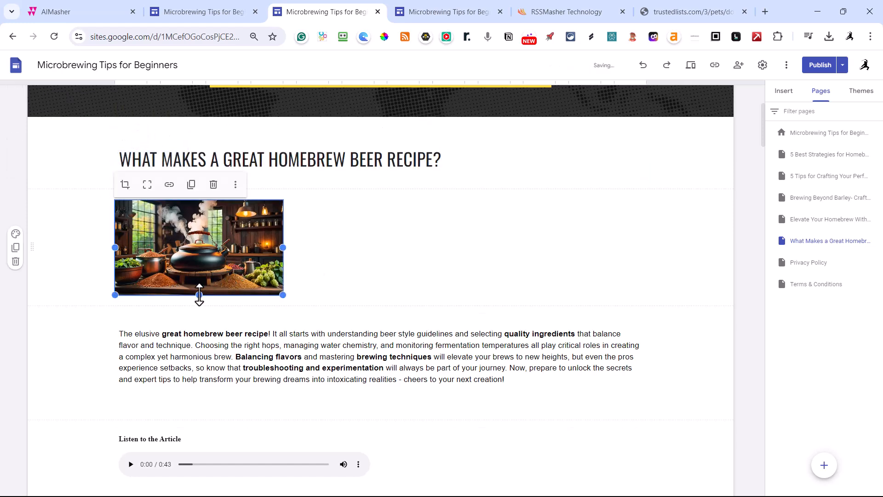
drag(199, 294, 193, 481)
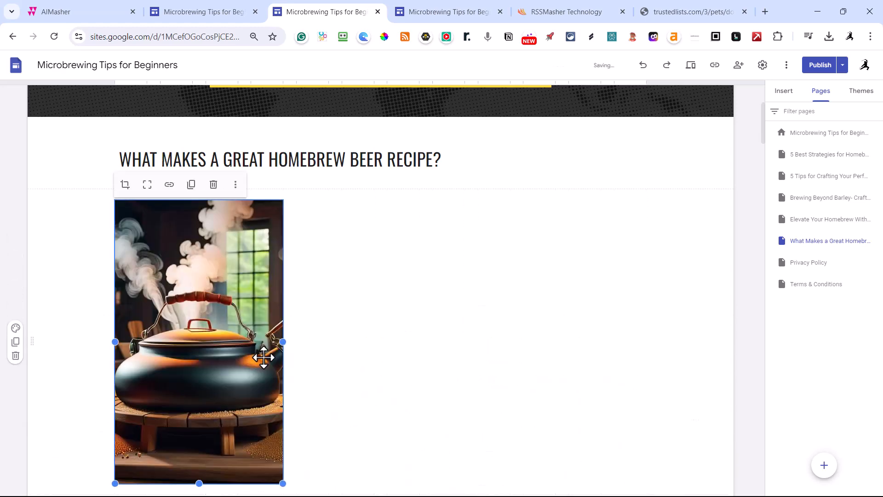
drag(283, 341, 417, 342)
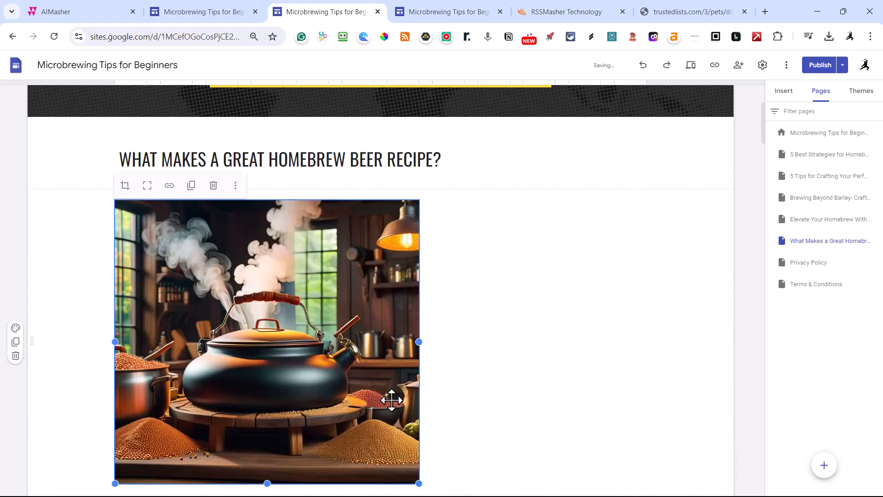
scroll(402, 330, down, 4)
drag(419, 168, 649, 202)
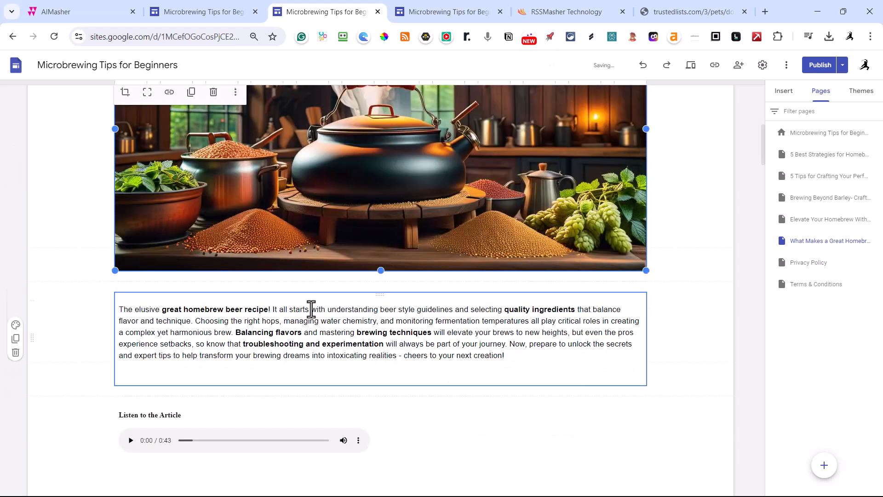
Step: Remove the blank line at the end of the introductory paragraph below the kettle image
scroll(311, 312, down, 2)
click(282, 301)
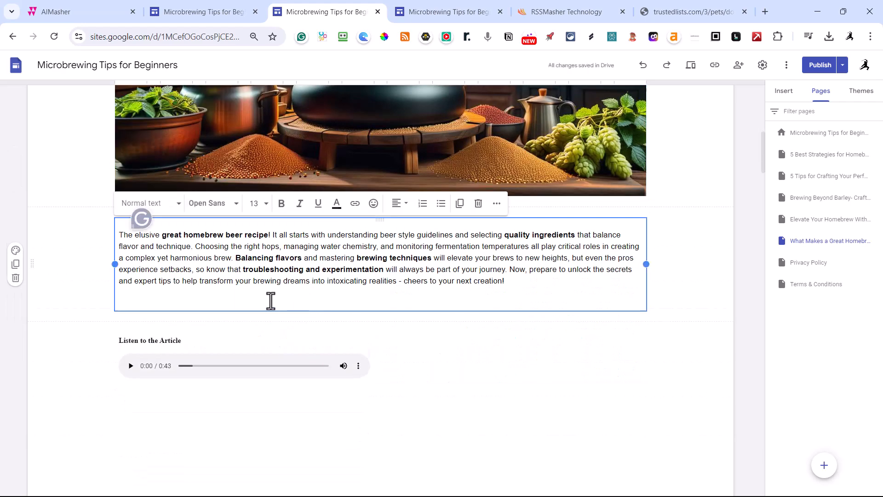
key(BackSpace)
Step: Widen the "Listen to the Article" audio embed to the full content width and reduce its height to fit the player
click(255, 415)
drag(373, 435, 649, 424)
scroll(371, 306, down, 2)
scroll(370, 307, down, 1)
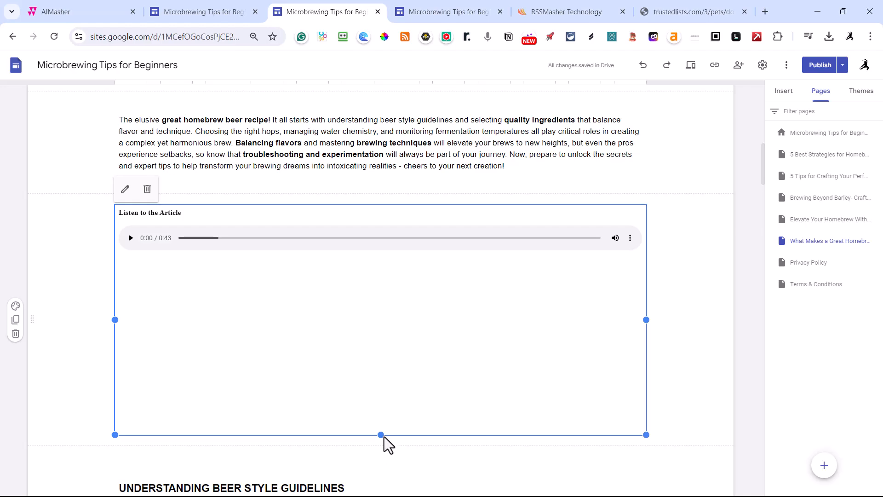
drag(382, 435, 389, 277)
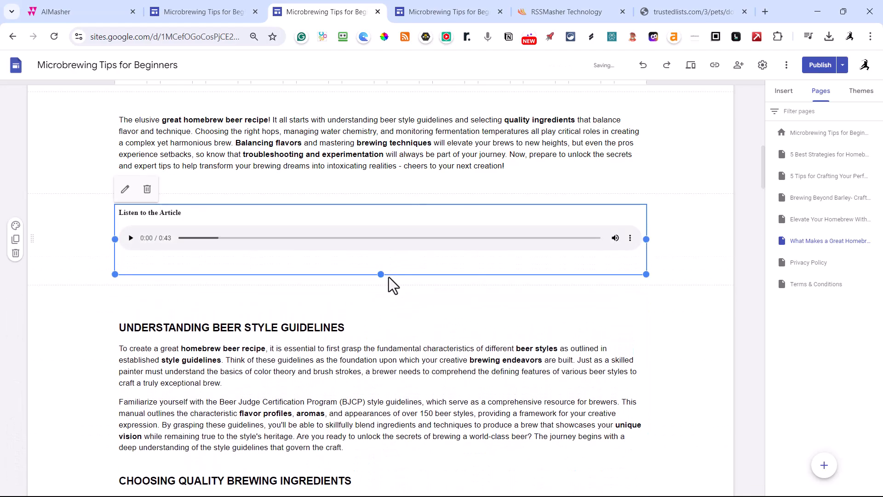
Step: Copy the "Choosing Quality Brewing Ingredients" section through "consider the following factors:", and delete it with the blank lines from above the grain image
scroll(395, 293, down, 4)
scroll(395, 293, down, 3)
scroll(374, 290, down, 1)
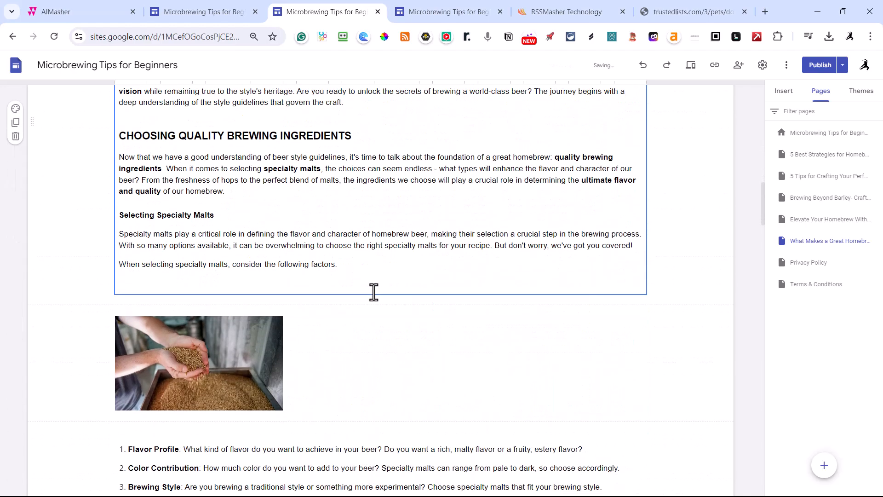
scroll(363, 288, down, 1)
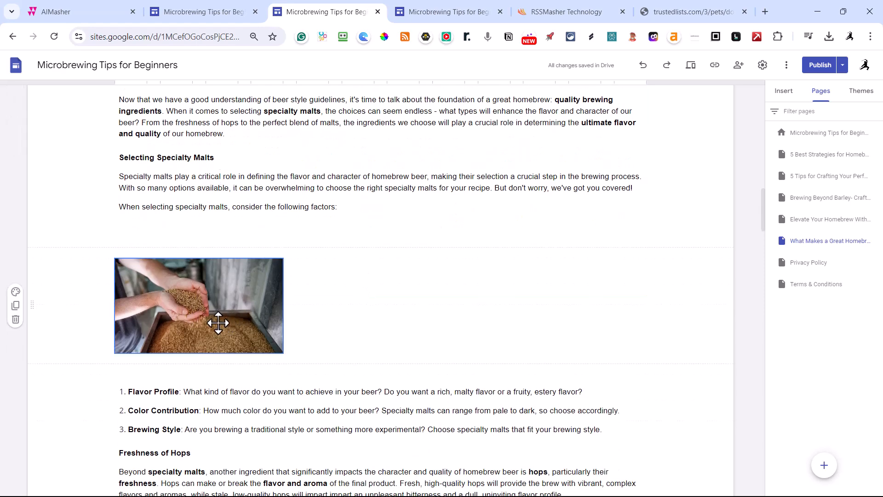
scroll(217, 304, up, 2)
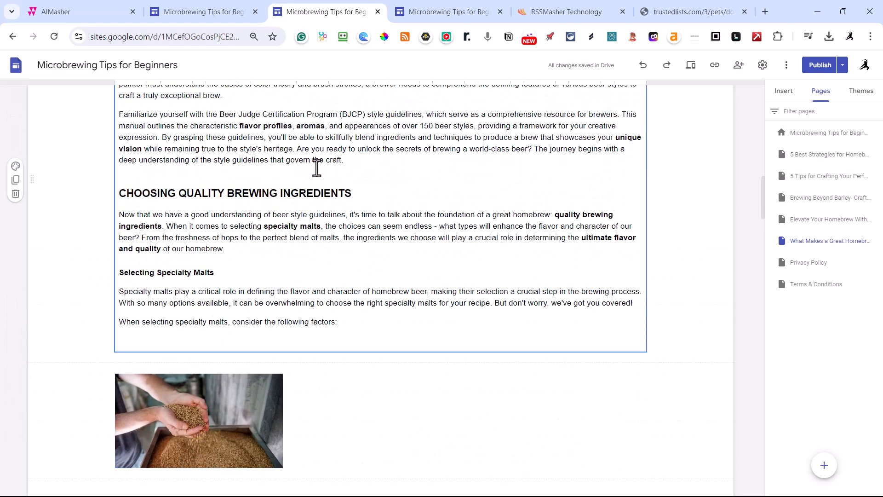
click(347, 160)
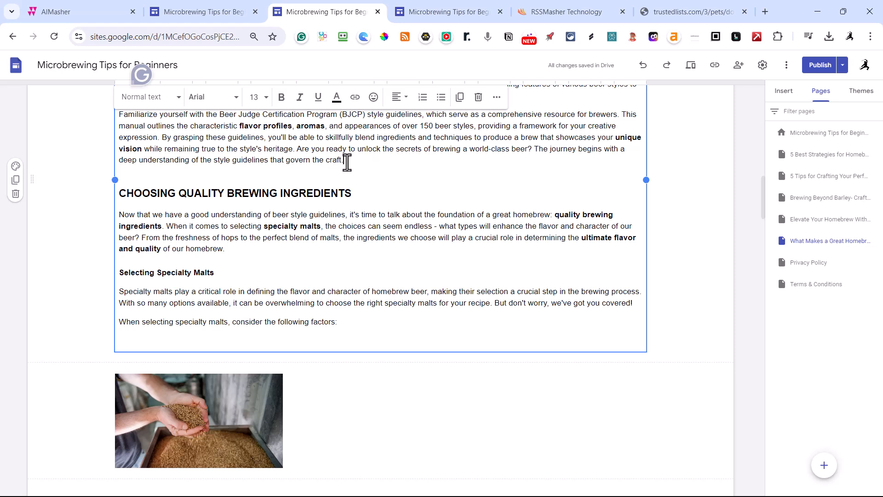
key(Down)
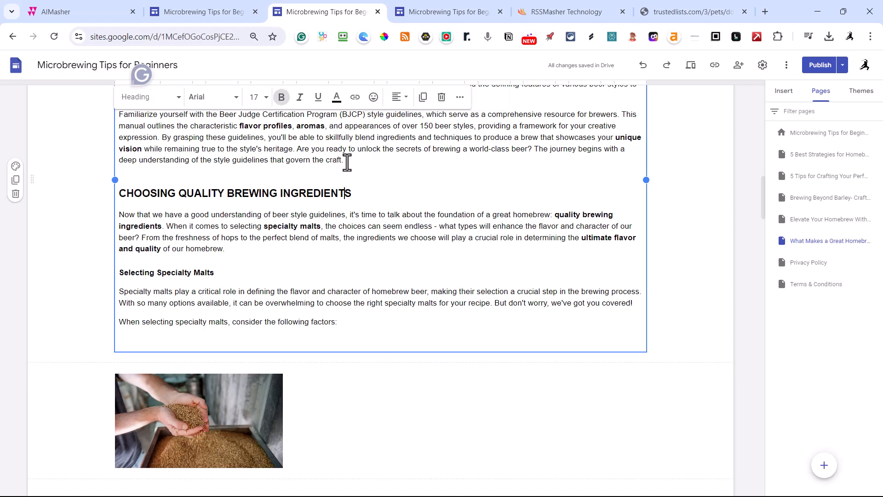
drag(118, 195, 344, 322)
key(ctrl+c)
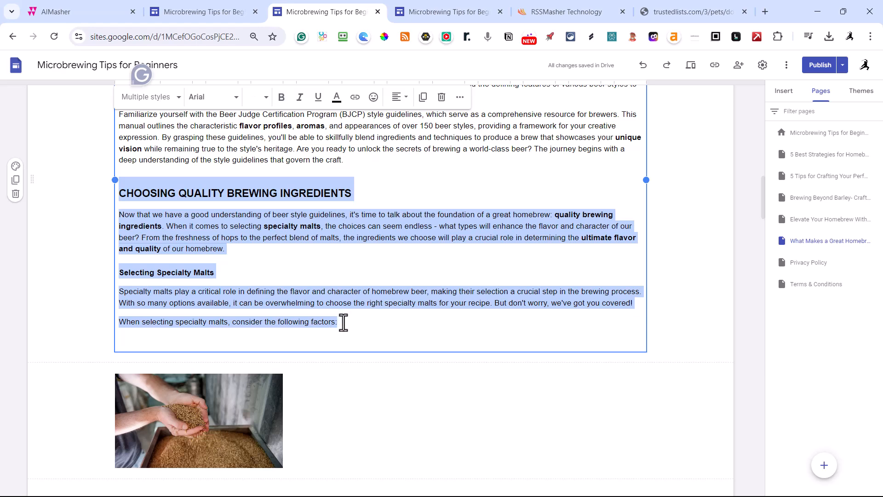
key(BackSpace)
key(BackSpace)
key(BackSpace)
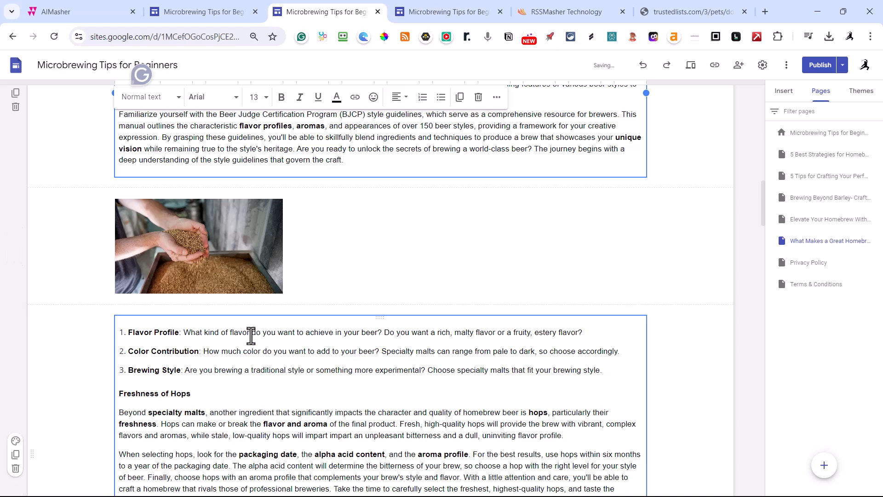
Step: Add unnumbered blank lines above the "Flavor Profile" list item and paste the copied ingredients section there
click(151, 333)
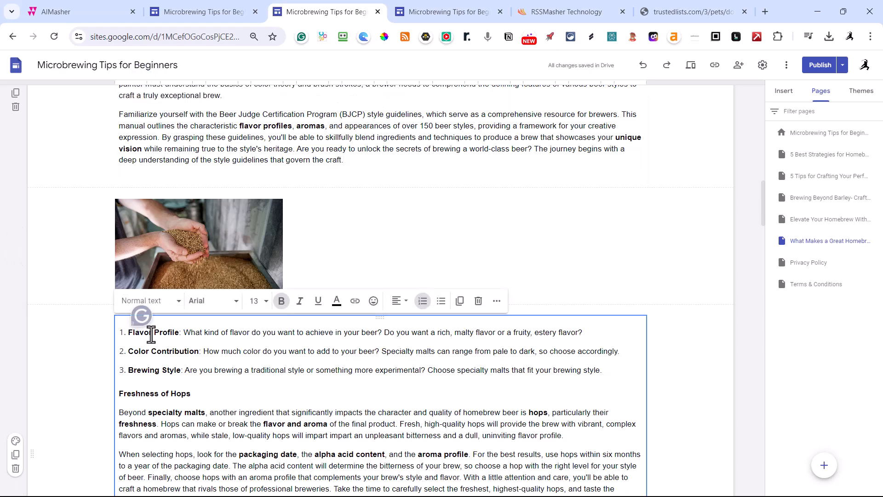
key(Home)
key(Return)
key(Return)
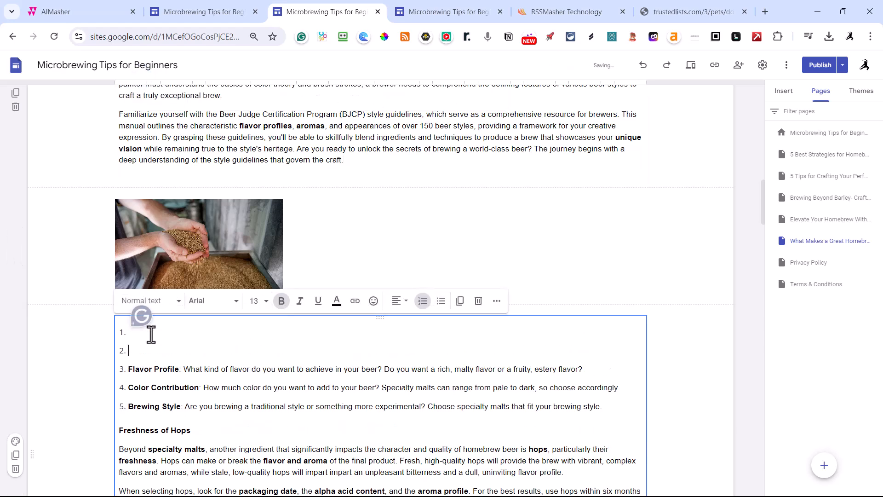
key(BackSpace)
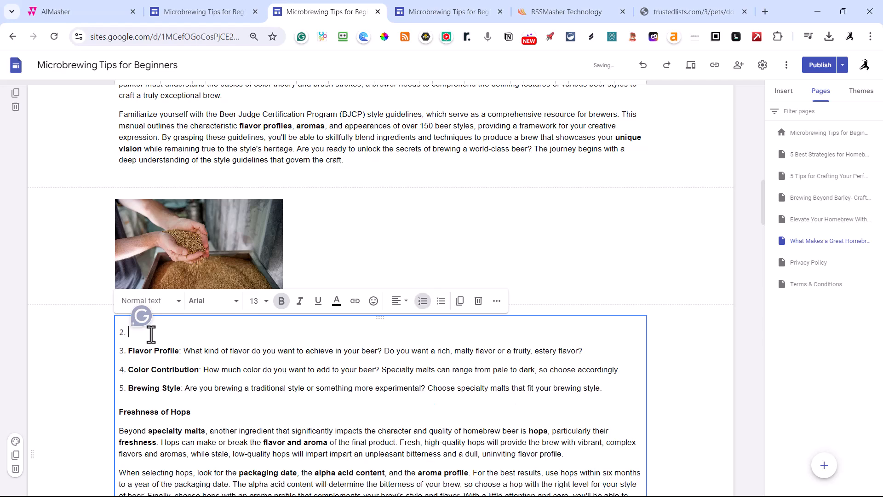
key(Return)
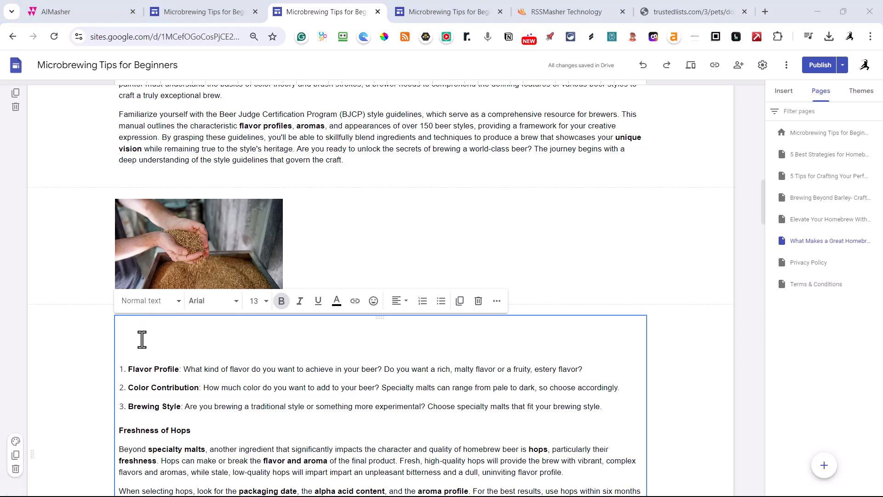
key(ctrl+v)
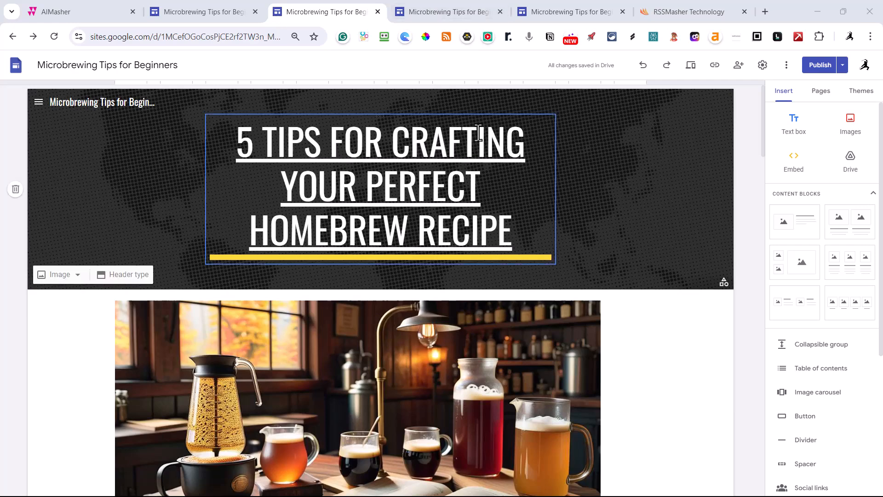
Step: Review the layout of the "5 Tips for Crafting Your Perfect Homebrew Recipe" page from the banner down to the frequently asked questions
scroll(247, 176, down, 6)
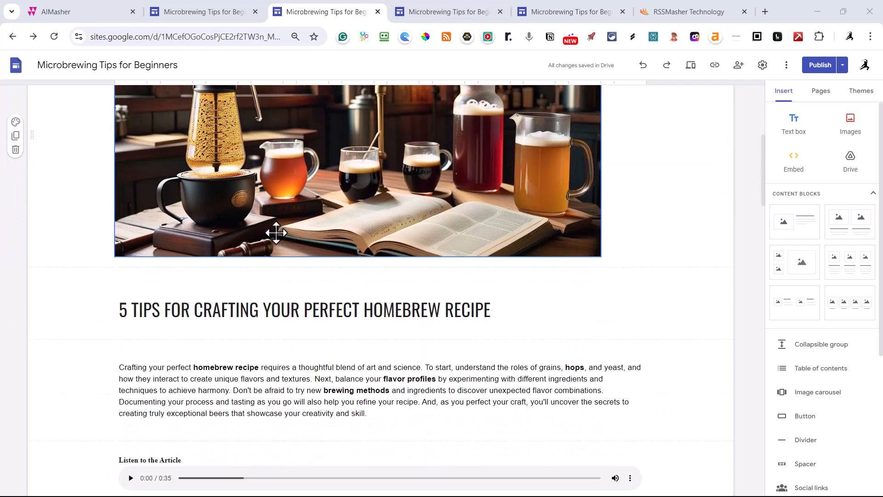
scroll(271, 240, up, 2)
click(272, 241)
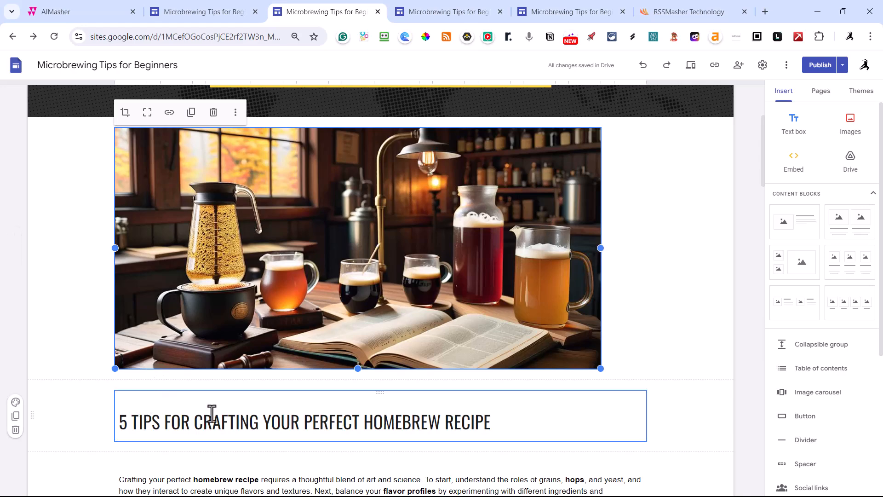
scroll(418, 376, down, 4)
scroll(296, 301, down, 2)
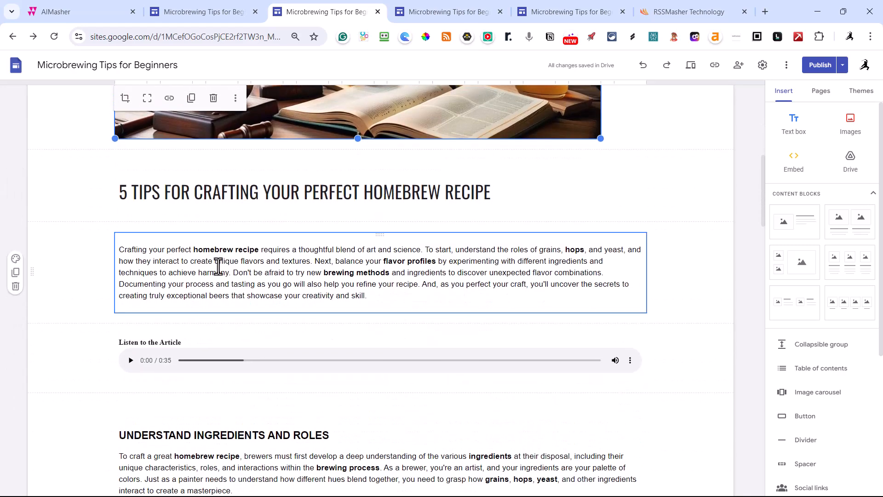
scroll(319, 235, down, 6)
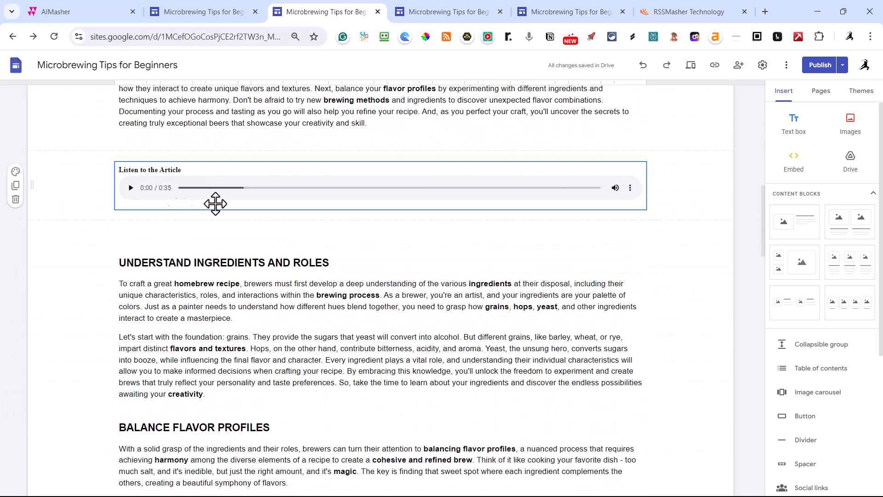
scroll(201, 243, down, 9)
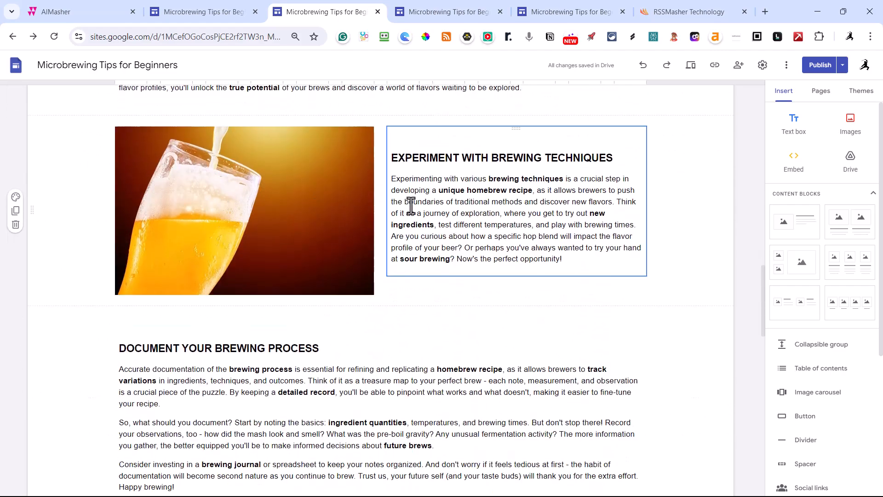
scroll(375, 207, up, 3)
scroll(375, 207, down, 17)
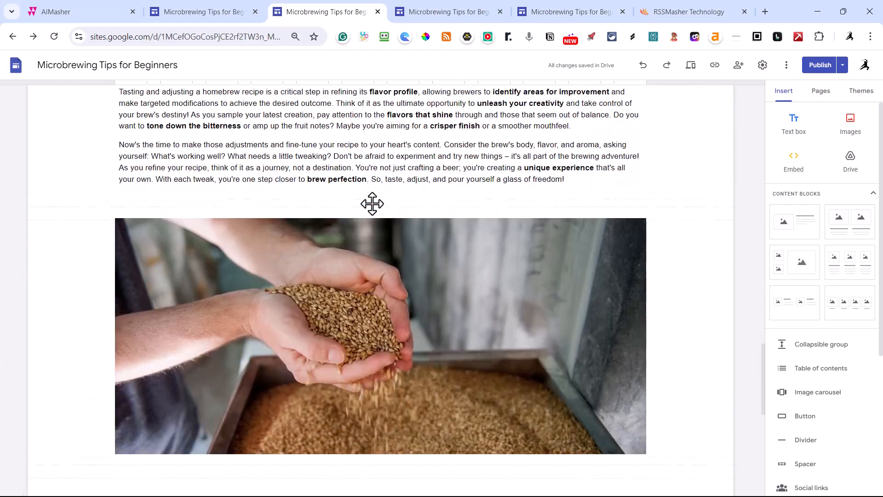
scroll(373, 204, down, 2)
scroll(372, 204, up, 16)
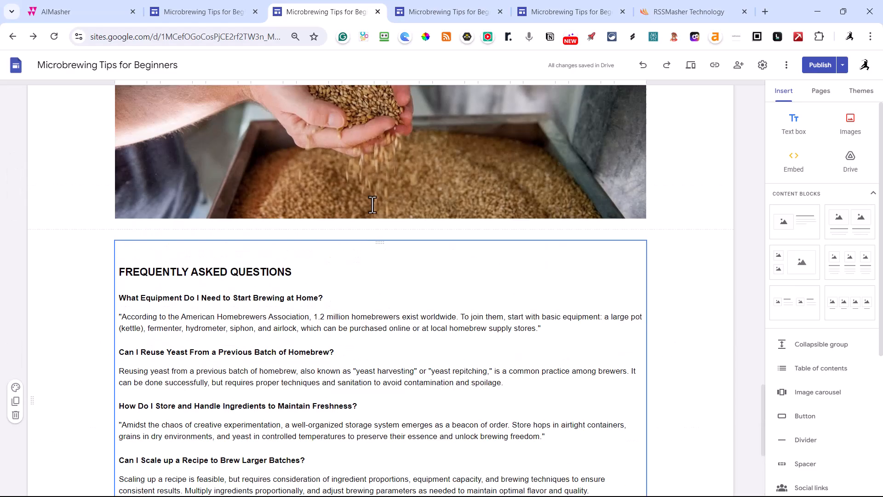
scroll(373, 204, up, 20)
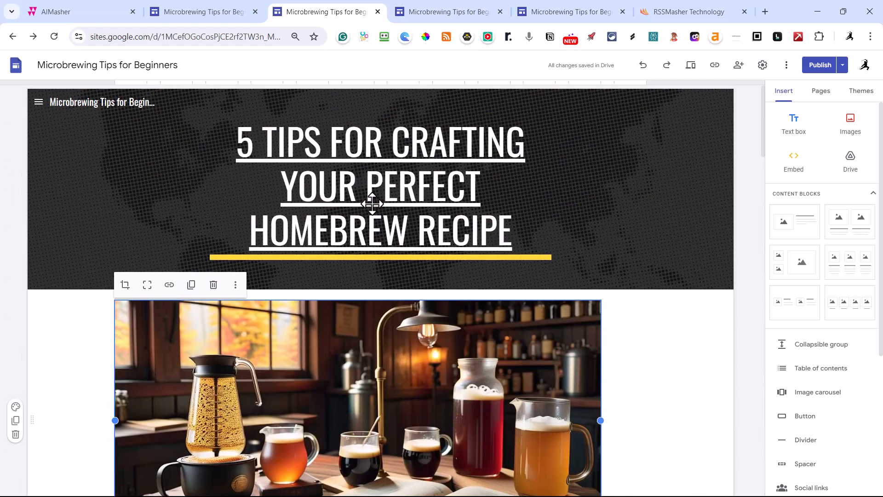
Step: Check the site for unpublished changes and return to the editor
click(802, 61)
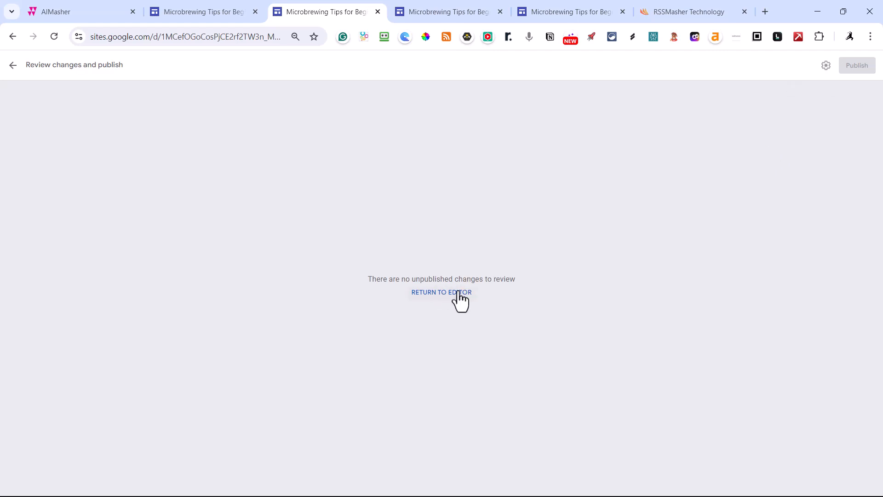
click(459, 293)
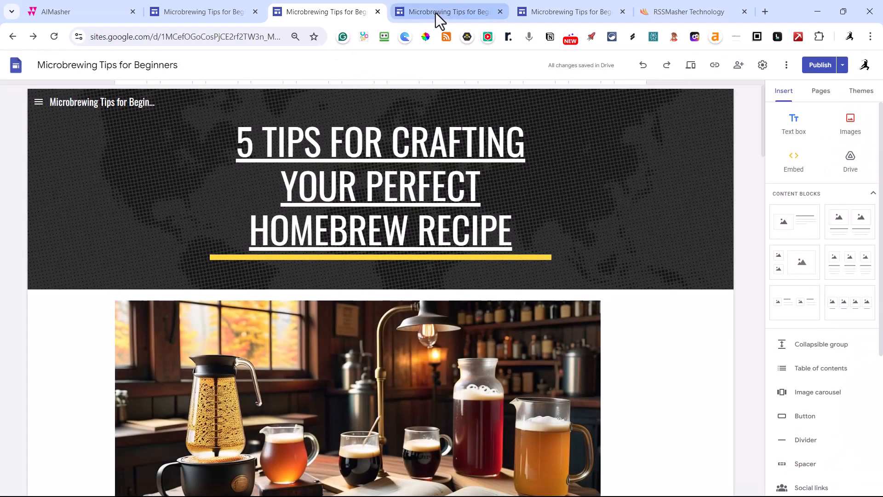
Step: Review the published "5 Tips for Crafting Your Perfect Homebrew Recipe" page from its banner down to the frequently asked questions
click(435, 13)
scroll(509, 205, down, 4)
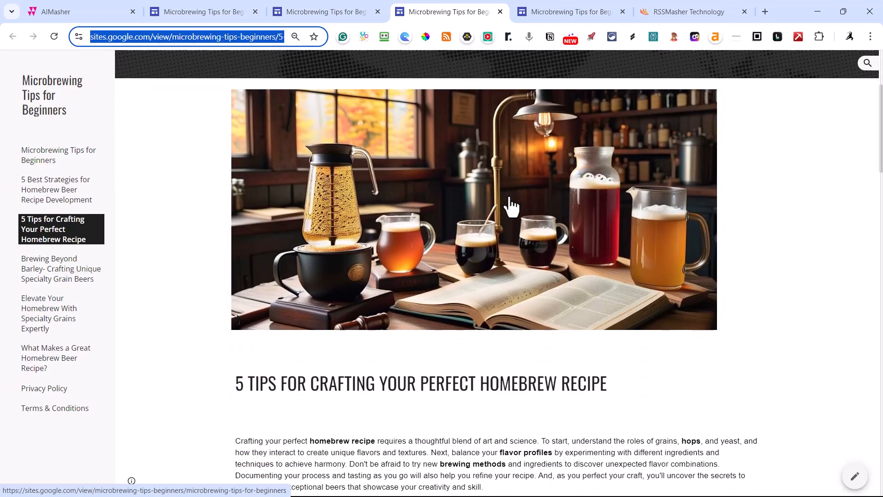
scroll(510, 198, down, 9)
scroll(519, 198, down, 18)
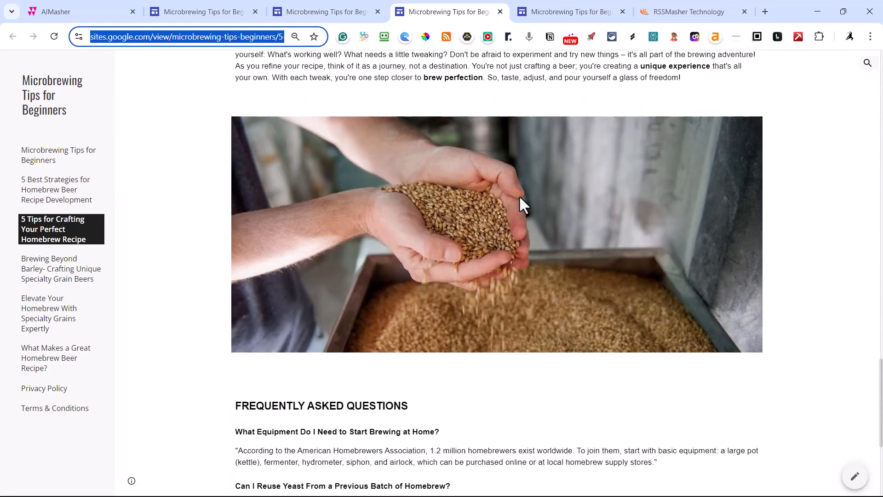
scroll(520, 202, up, 20)
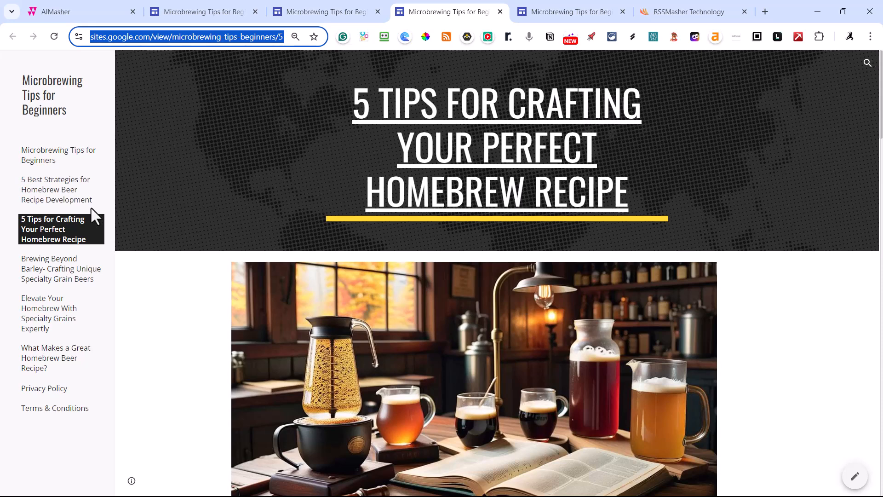
Step: View the published "5 Best Strategies for Homebrew Beer Recipe Development" page and examine the top of "Elevate Your Homebrew With Specialty Grains Expertly"
click(53, 196)
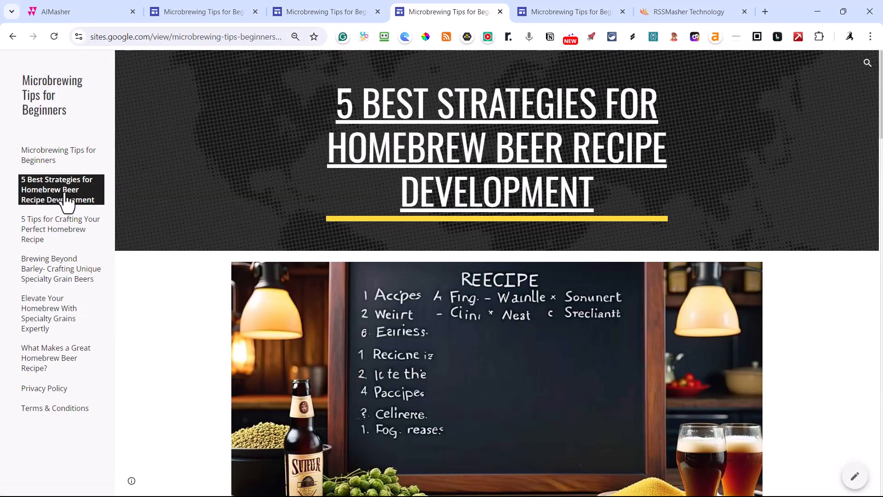
click(49, 313)
scroll(322, 284, down, 4)
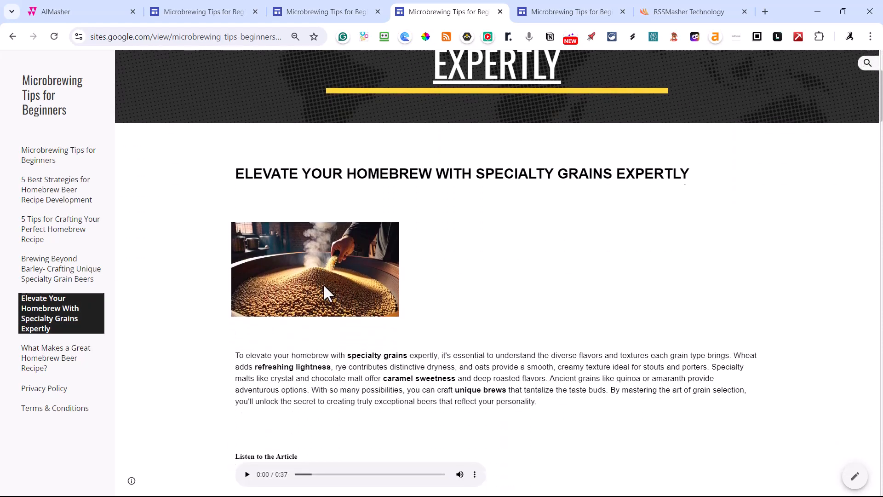
scroll(415, 222, up, 3)
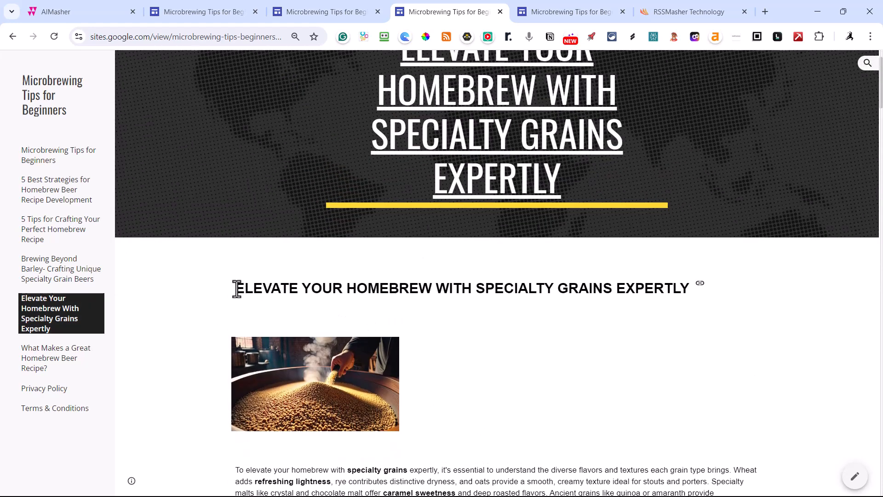
Step: Return to the site editor and open the "Elevate Your Homebrew With Specialty Grains Expertly" page
click(320, 14)
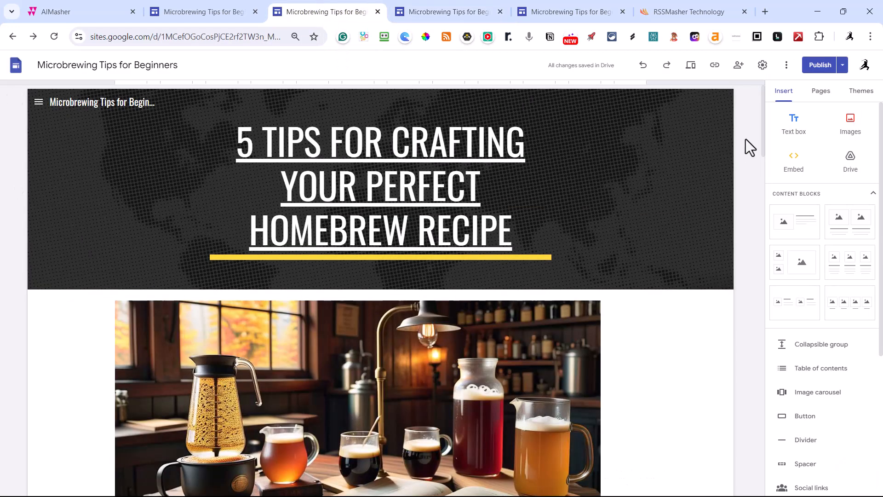
click(820, 92)
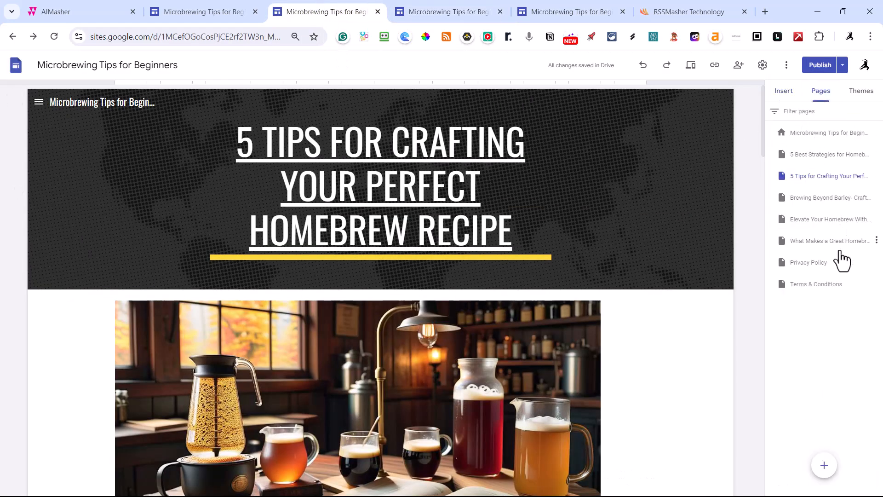
click(824, 224)
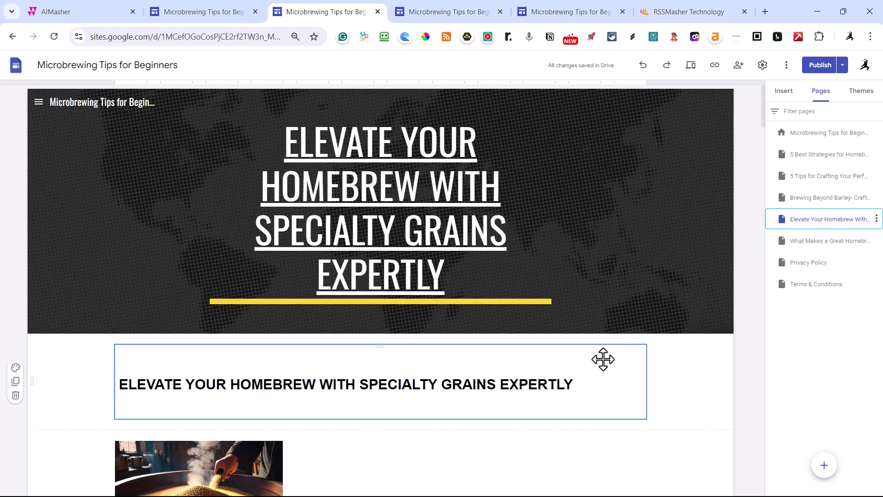
Step: Delete the blank line below the article title under the banner and apply the Heading style to the title
click(597, 390)
key(Delete)
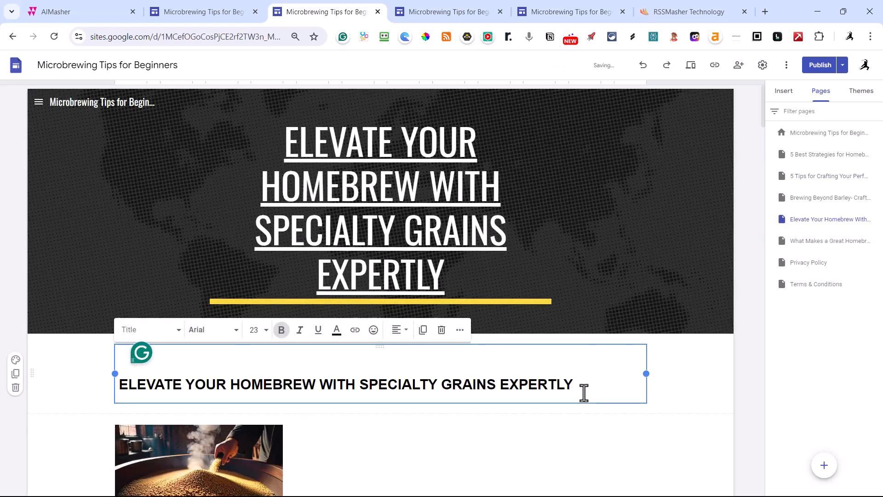
click(132, 330)
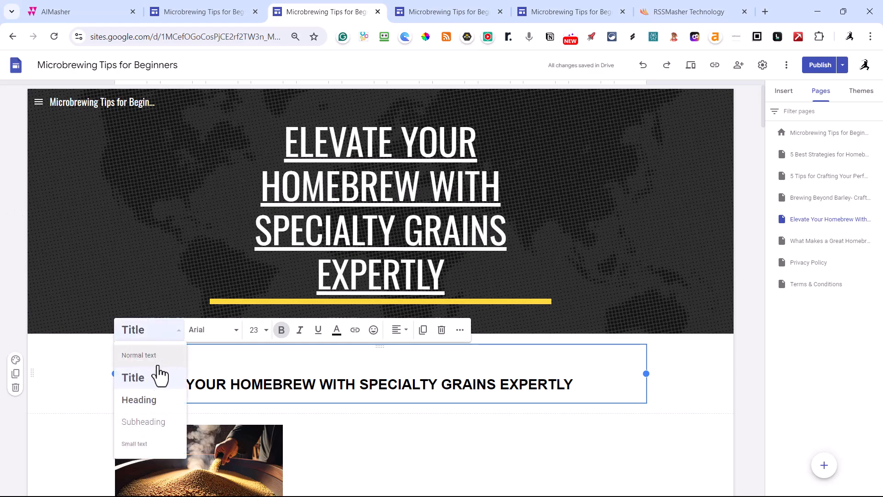
click(141, 400)
Step: Place the article title to the right of the grain image and enlarge the image to about half the content width
scroll(223, 405, down, 5)
scroll(265, 270, up, 2)
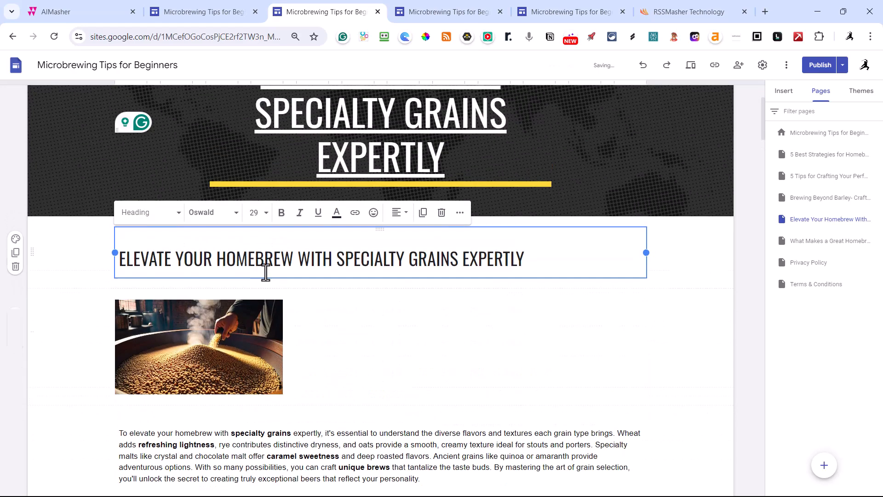
drag(377, 232, 338, 353)
click(209, 293)
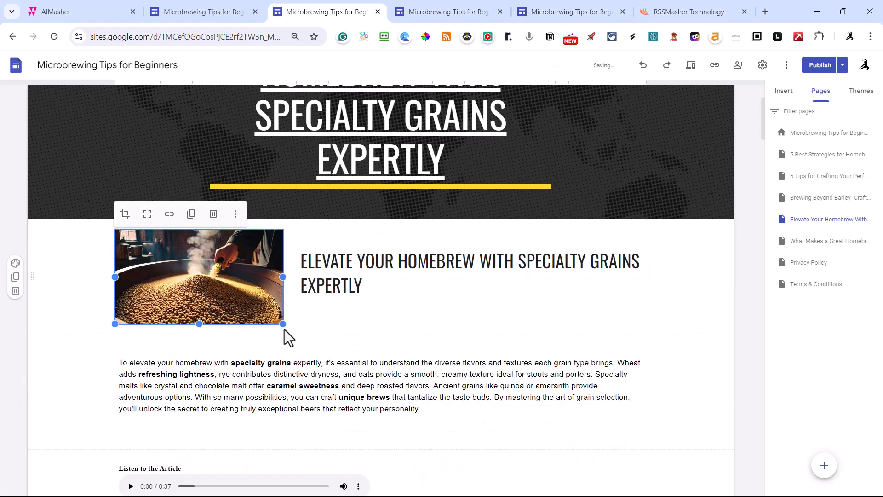
drag(282, 323, 357, 372)
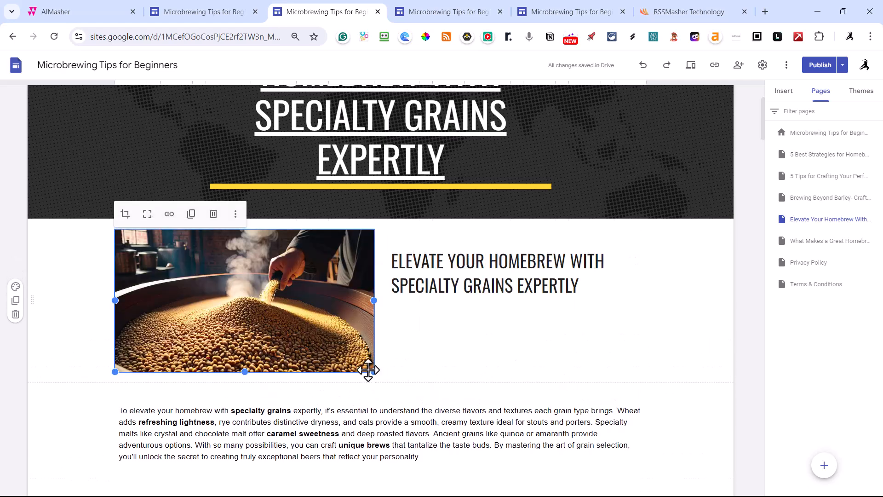
drag(371, 371, 381, 390)
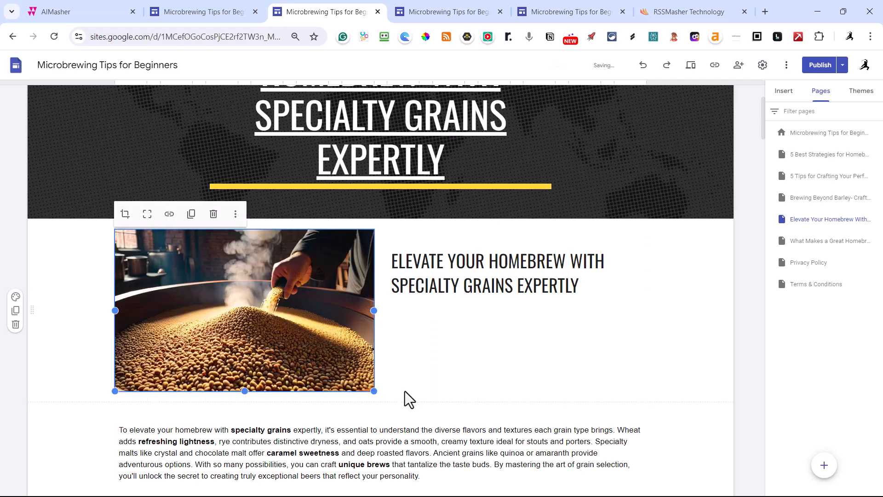
Step: Delete the blank line at the end of the introductory paragraph about specialty grains
scroll(444, 361, down, 3)
click(438, 322)
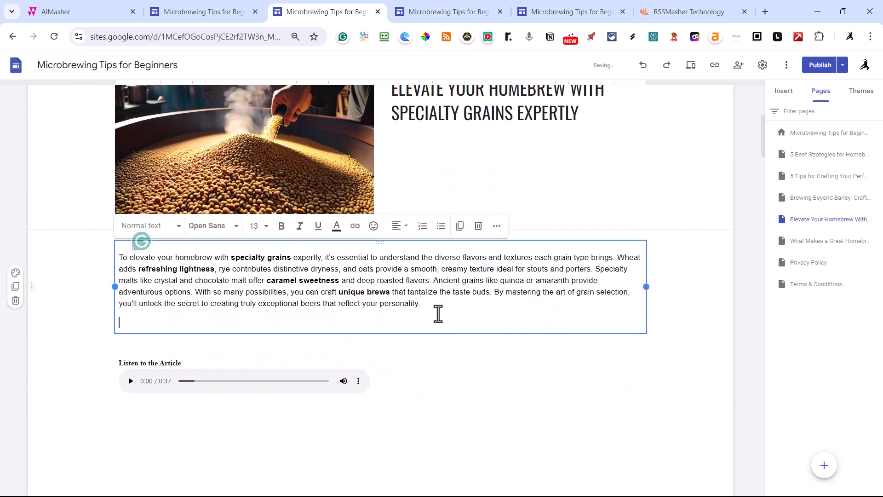
key(BackSpace)
Step: Widen the "Listen to the Article" audio player to the full content width and shorten its block to remove the empty space
scroll(425, 300, down, 3)
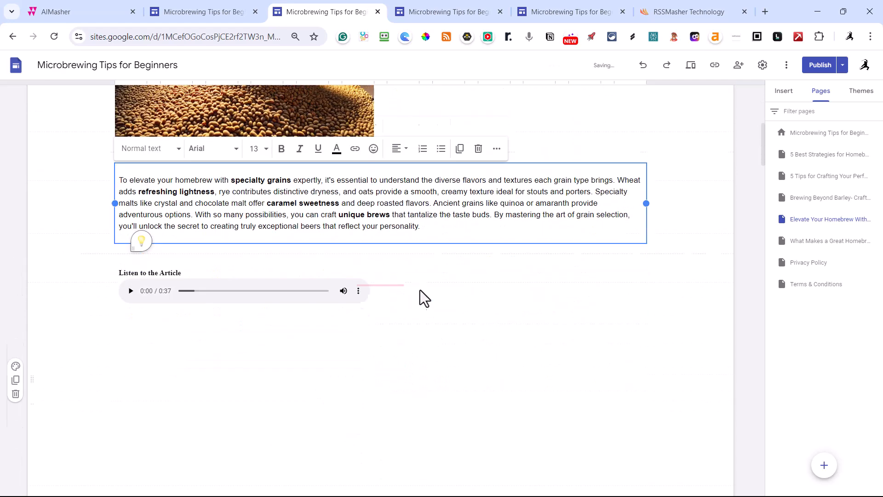
click(337, 289)
drag(375, 342, 647, 343)
drag(381, 458, 365, 290)
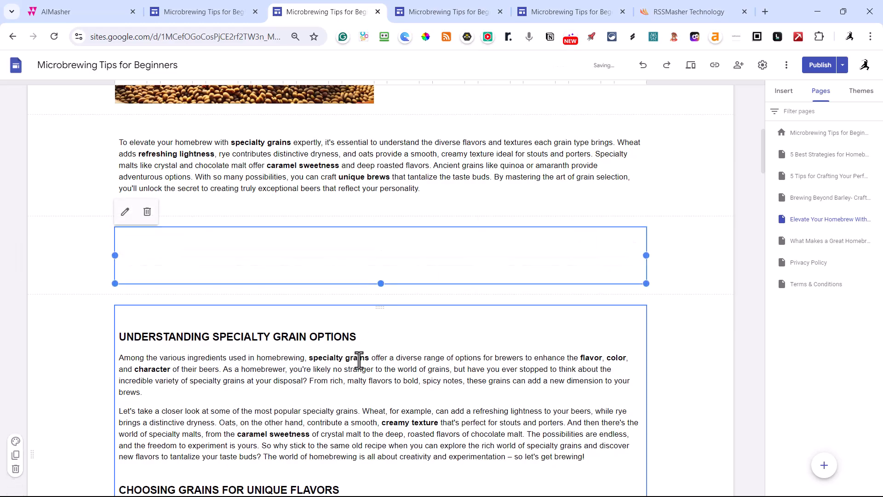
Step: Delete the blank line after the first paragraph of "Balancing Flavors With Grain Selection"
scroll(367, 347, down, 6)
click(190, 409)
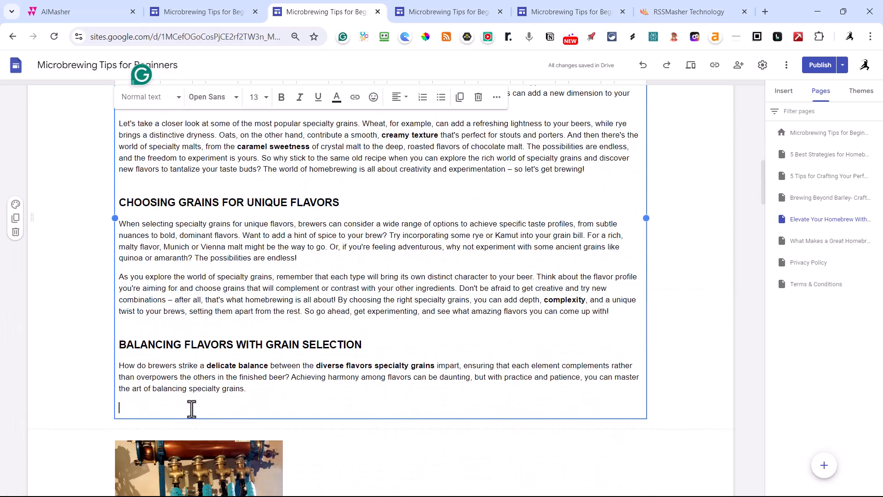
key(BackSpace)
Step: Delete the image of the turquoise bottles on brass taps above the "Consider the flavor profiles" paragraph
scroll(335, 359, down, 5)
scroll(300, 291, up, 3)
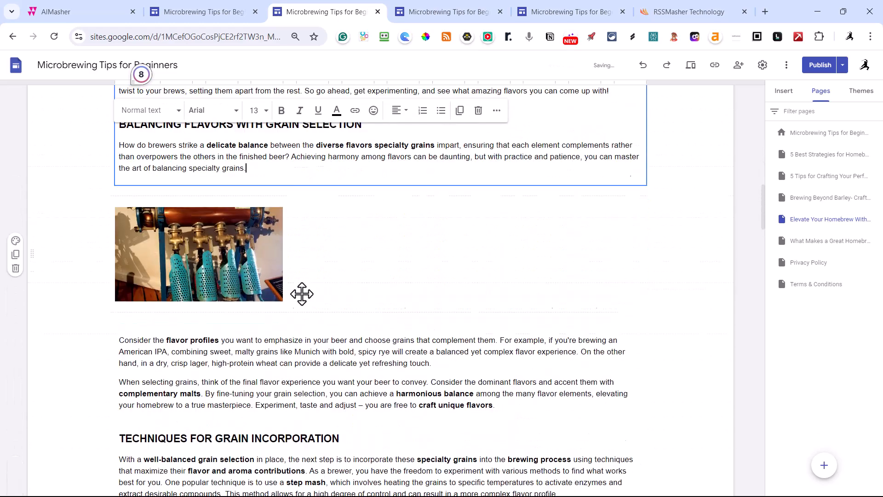
click(221, 341)
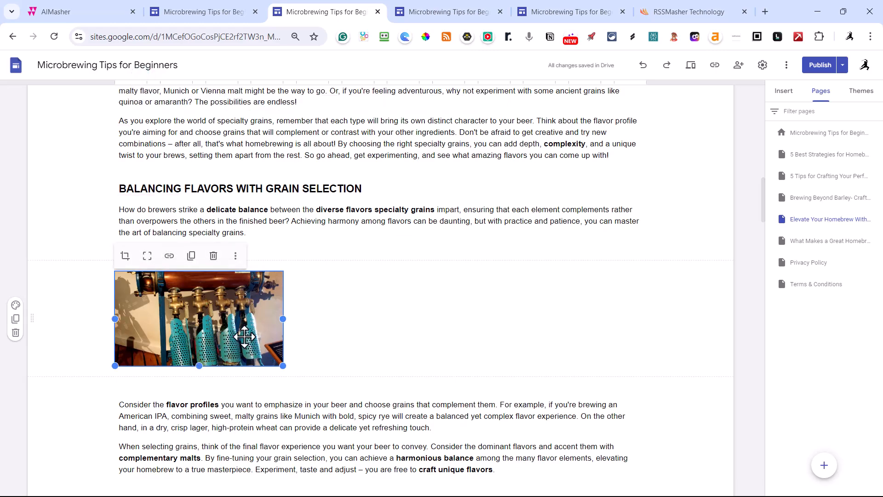
click(220, 256)
scroll(283, 350, up, 3)
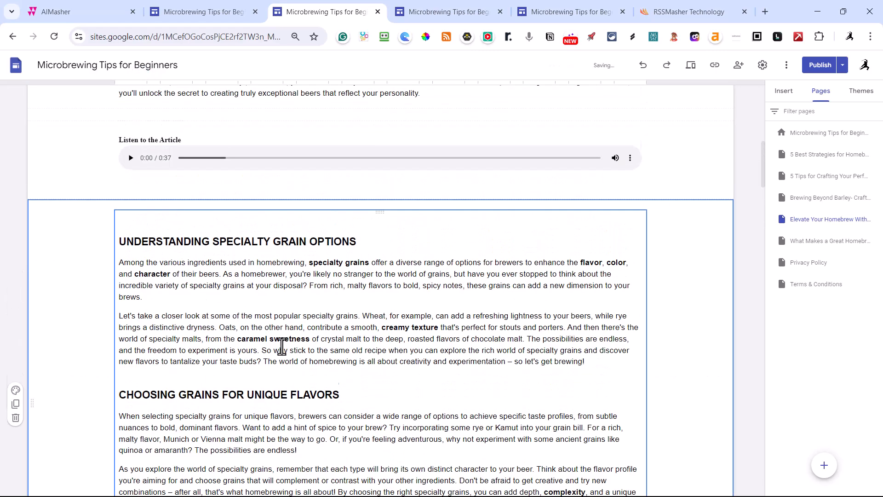
Step: Move the copper kettle image from above "Grain Ratio Options" to above the "Consider the flavor profiles" paragraph and enlarge it to full content width
scroll(282, 343, down, 6)
click(272, 375)
scroll(310, 354, down, 12)
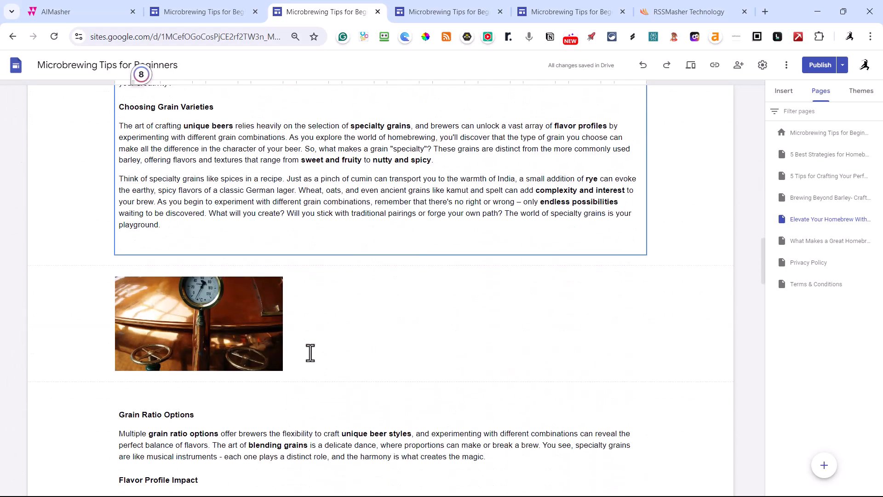
drag(281, 360, 241, 195)
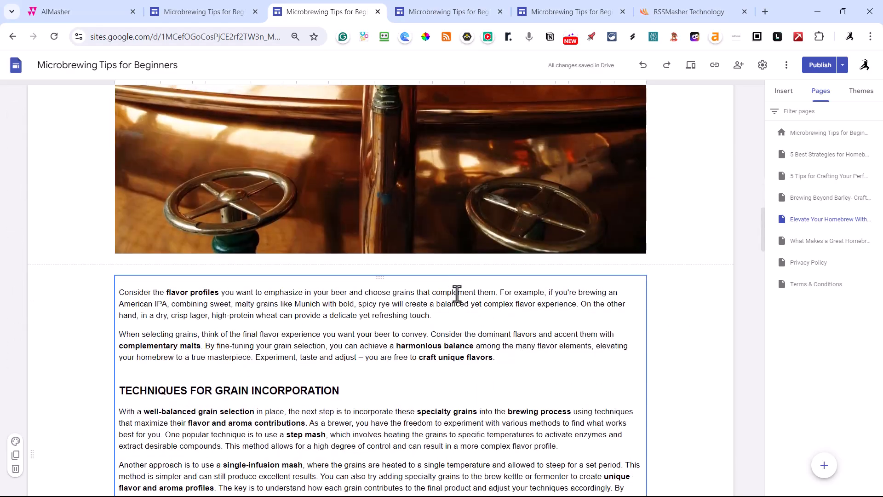
Step: Delete the blank line at the end of the "Choosing Grain Varieties" text
scroll(457, 293, down, 12)
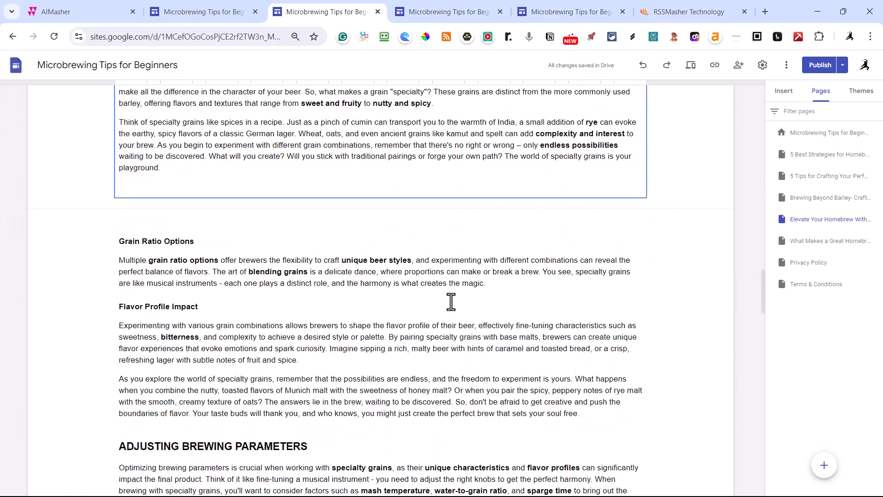
click(184, 185)
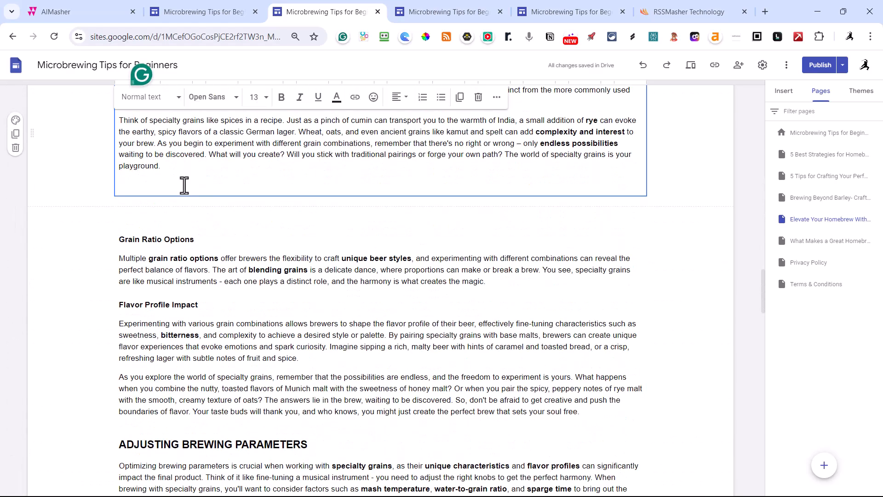
key(BackSpace)
click(294, 204)
Step: Widen the refractometer image above "Exploring Grain Flavor Profiles" to the full content width and increase its height to about double
scroll(296, 197, down, 1)
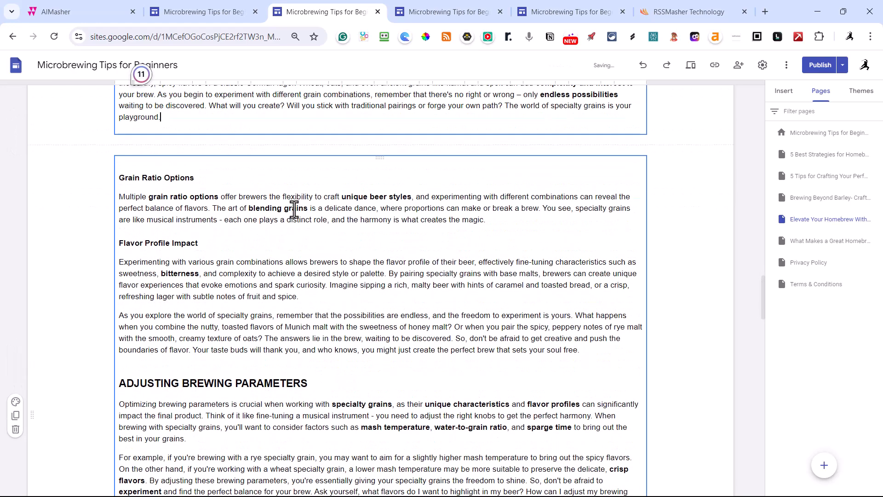
scroll(293, 208, down, 10)
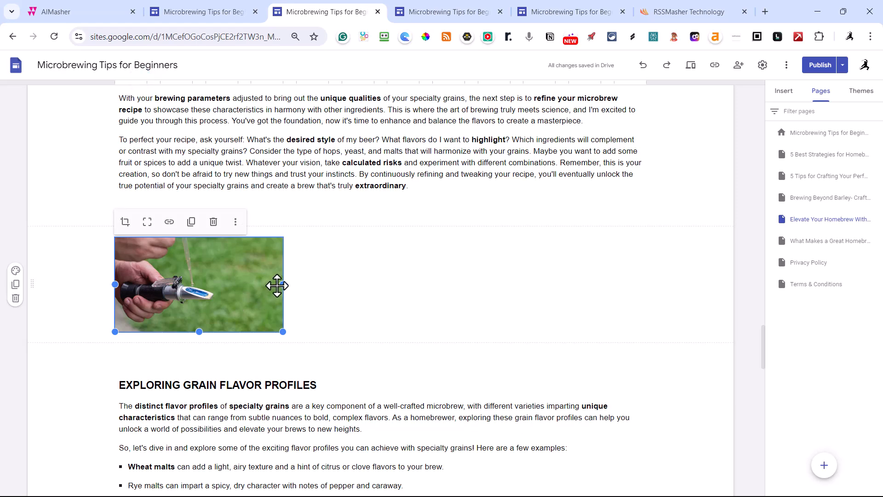
drag(282, 284, 661, 312)
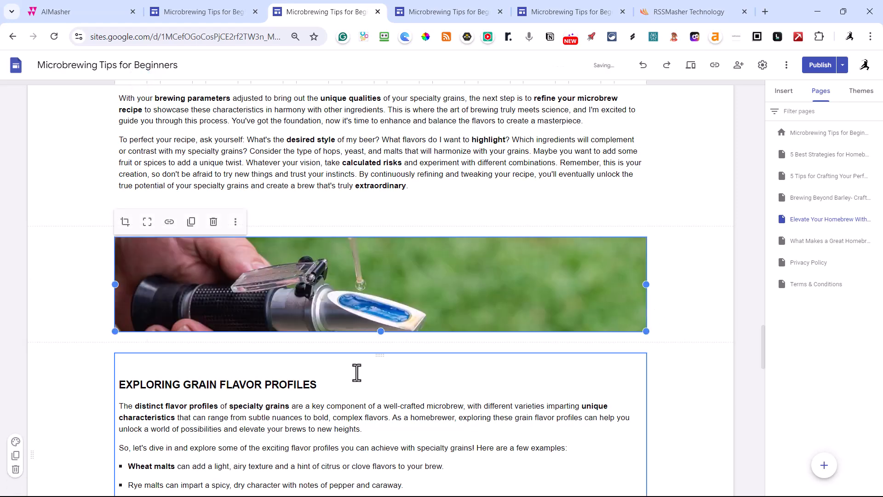
drag(381, 332, 410, 414)
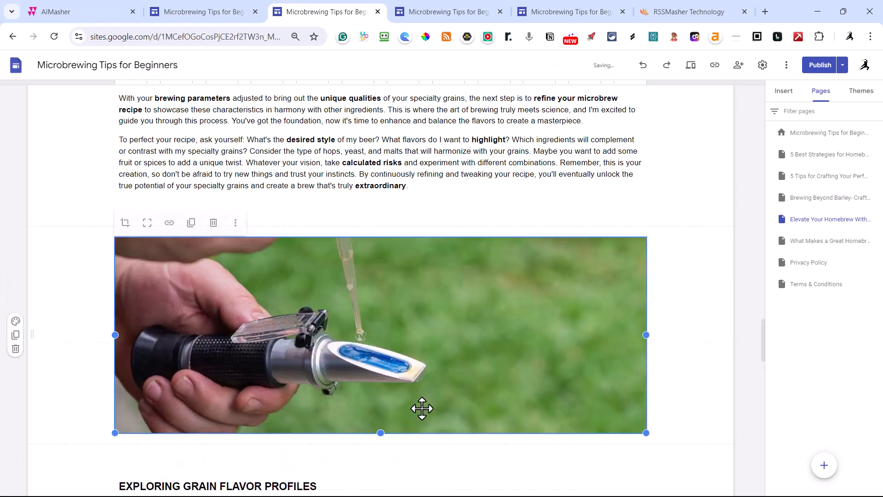
Step: Move the "To get the most out of this process" paragraph from below the beer mug image to the end of "Mastering Mashing Techniques"
scroll(506, 303, down, 6)
scroll(506, 304, down, 15)
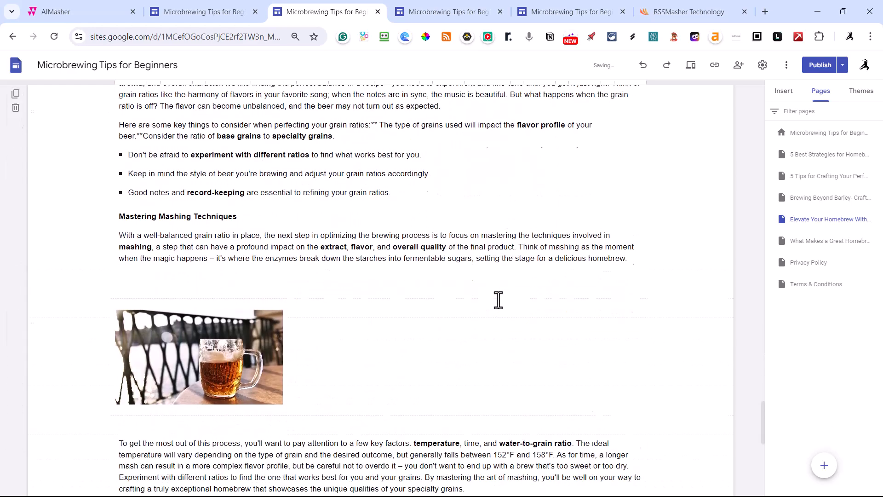
click(231, 212)
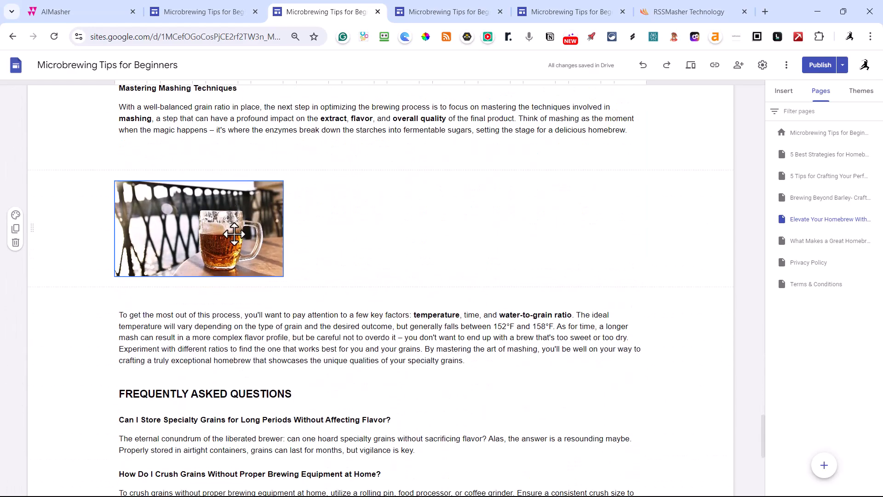
click(235, 234)
drag(466, 360, 117, 320)
key(ctrl+c)
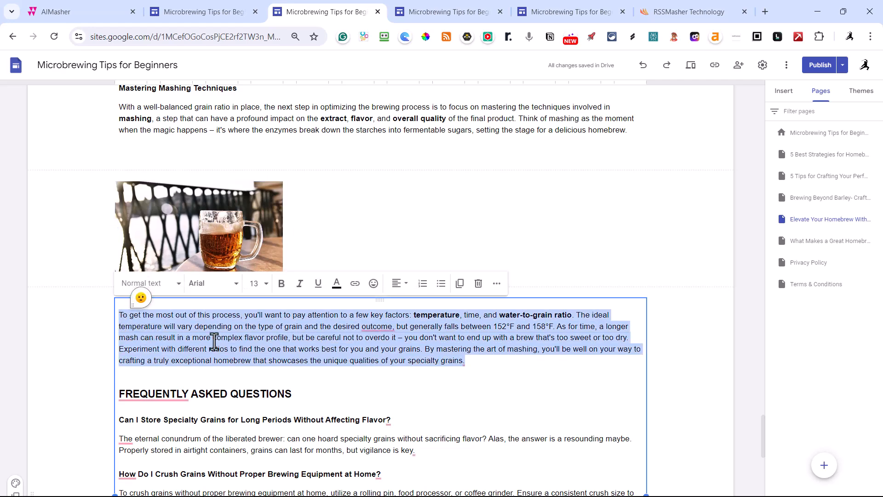
key(BackSpace)
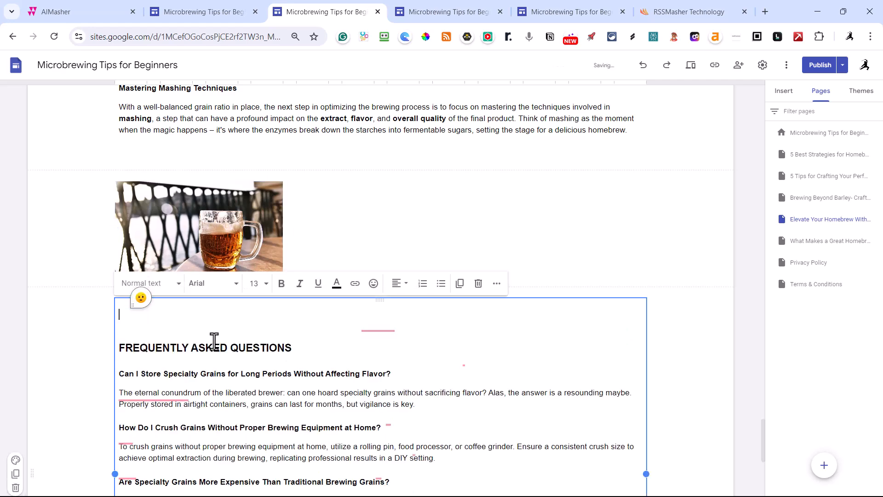
click(448, 147)
key(ctrl+v)
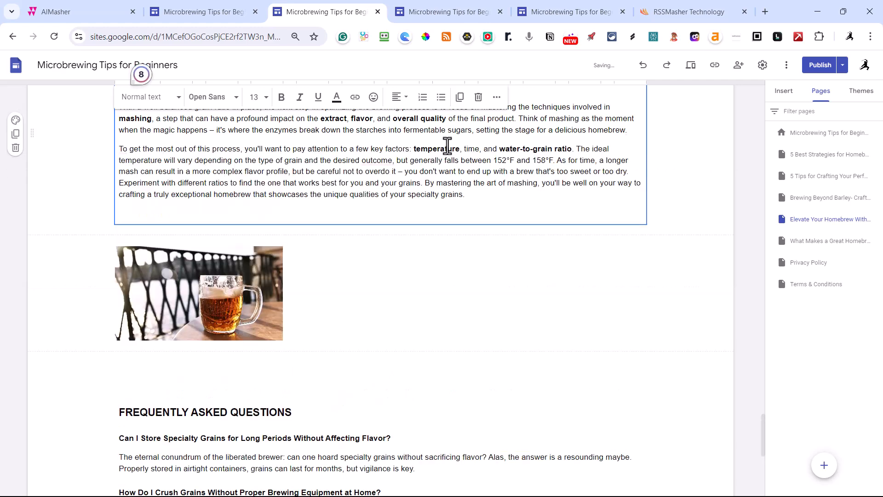
Step: Delete the blank lines at the end of the "Mastering Mashing Techniques" text and above the "Frequently Asked Questions" heading
key(BackSpace)
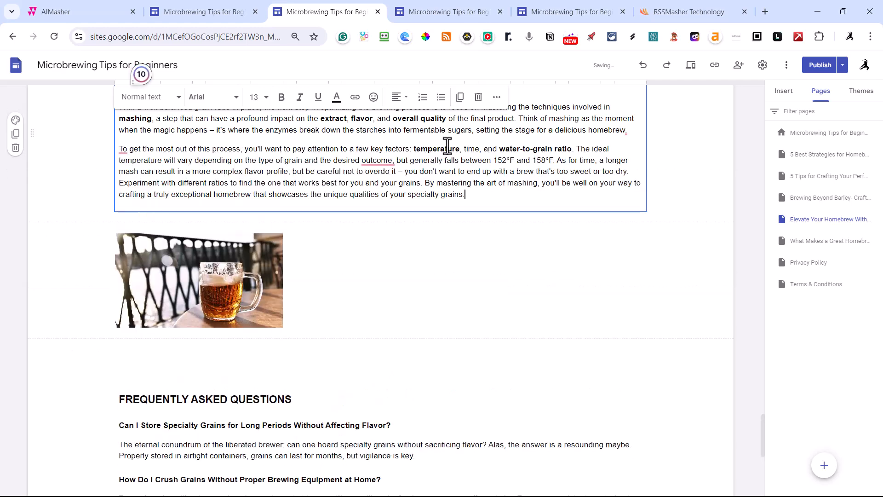
click(270, 257)
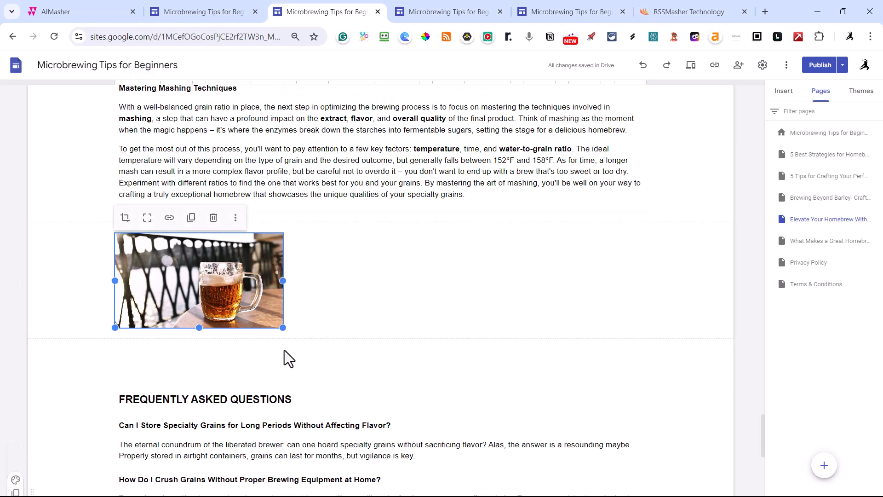
click(269, 369)
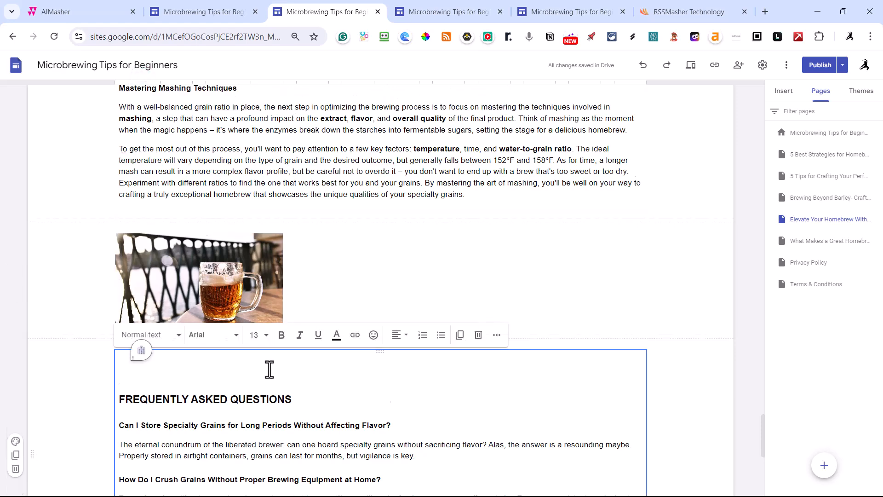
key(Delete)
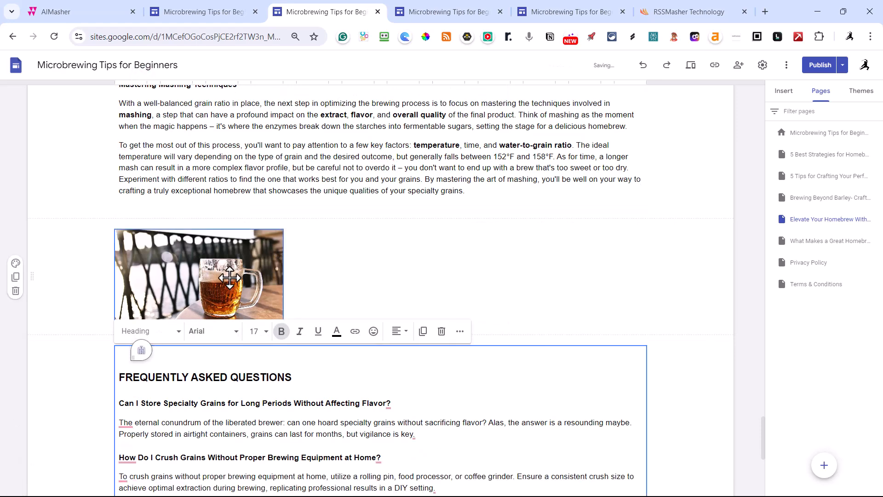
Step: Enlarge the beer mug image above "Frequently Asked Questions" to half the content width and make it taller than it is wide
click(232, 278)
drag(282, 324, 426, 393)
drag(276, 263, 279, 258)
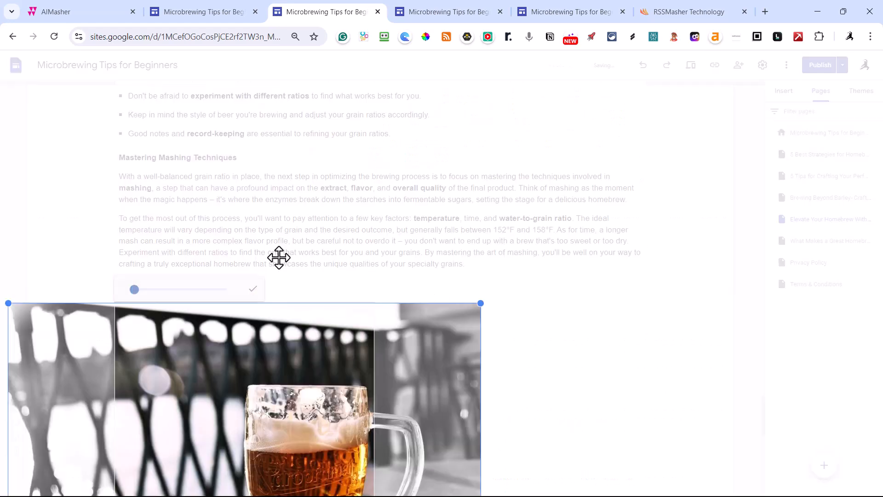
drag(311, 432, 226, 440)
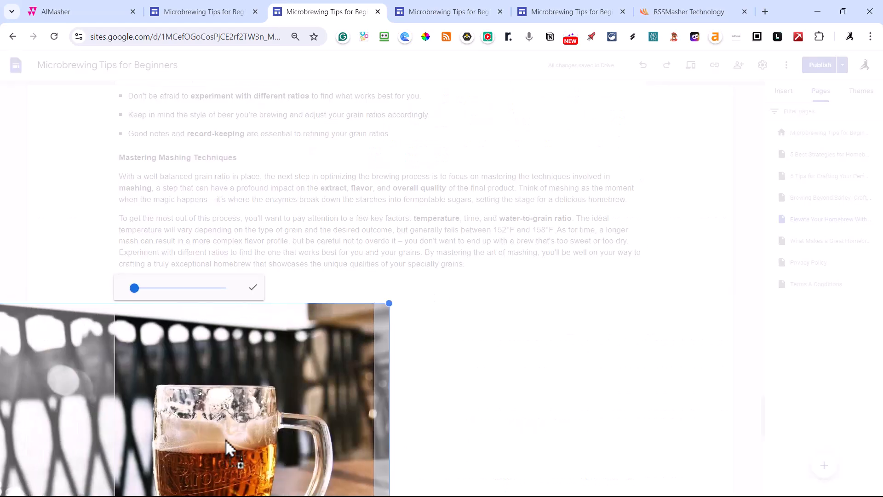
click(253, 288)
scroll(381, 326, down, 4)
drag(244, 396, 236, 481)
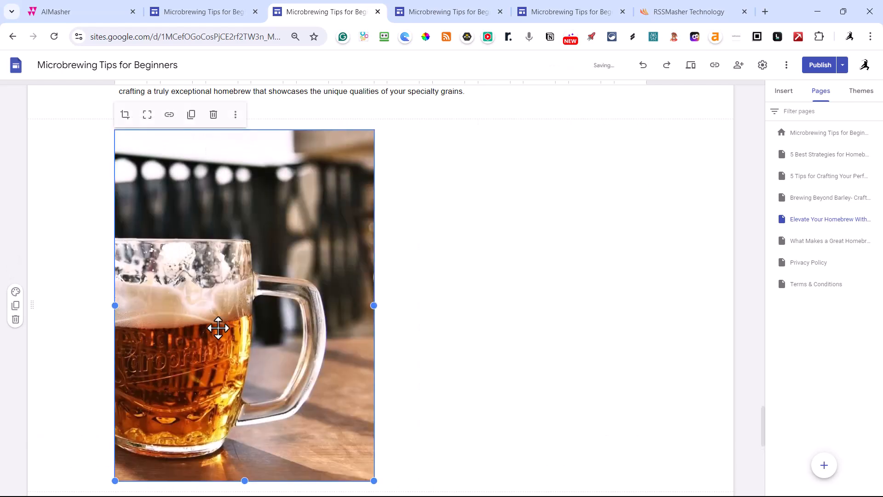
Step: Reposition the beer mug picture within its crop frame so that the whole mug is inside it
double_click(218, 328)
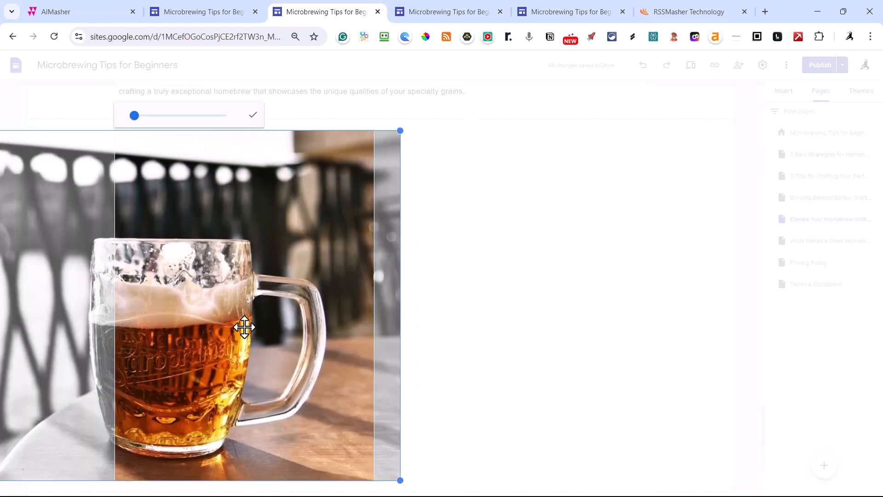
drag(229, 328, 276, 339)
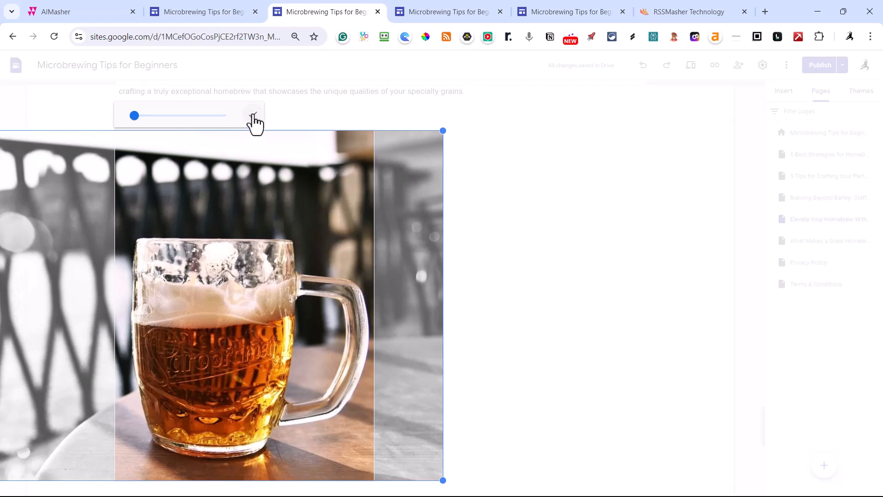
click(253, 118)
Step: Move the "Frequently Asked Questions" text box up beside the beer mug image, into the empty half of its section
scroll(417, 284, down, 3)
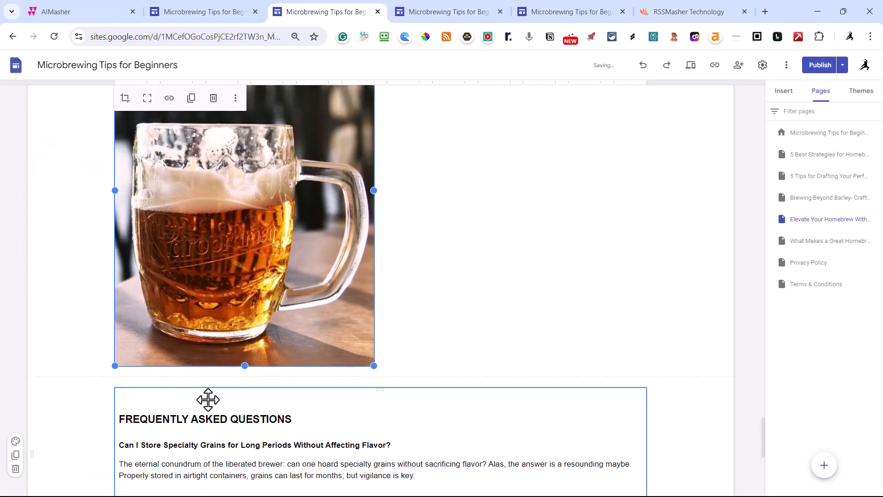
click(208, 399)
drag(208, 400, 439, 194)
scroll(430, 282, up, 5)
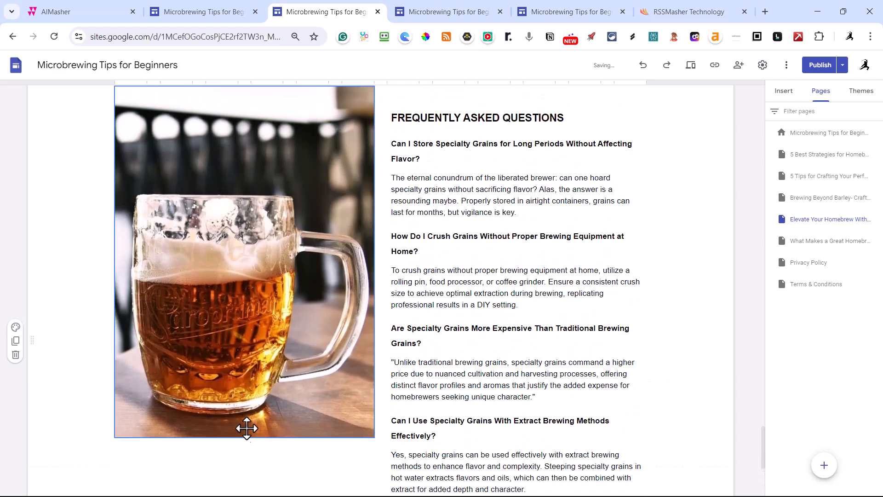
Step: Stretch the beer mug image downward so that it better matches the height of the "Frequently Asked Questions" text
drag(249, 435, 249, 494)
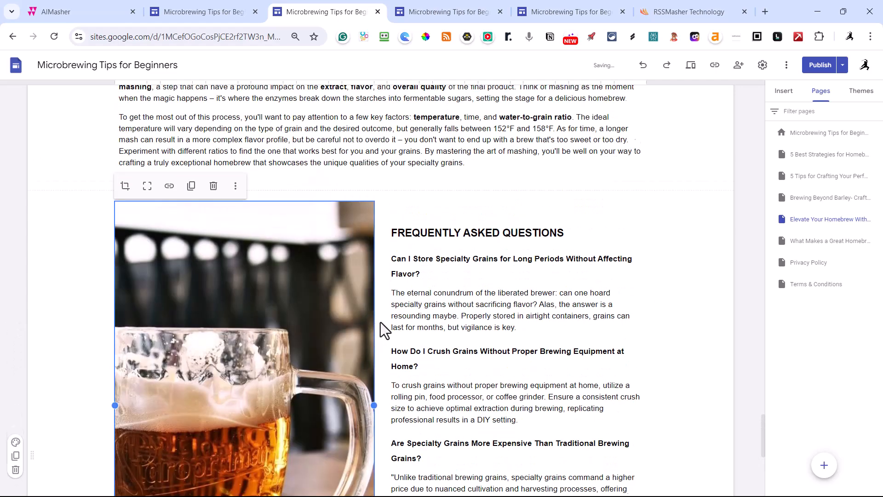
scroll(386, 327, down, 7)
scroll(410, 325, up, 9)
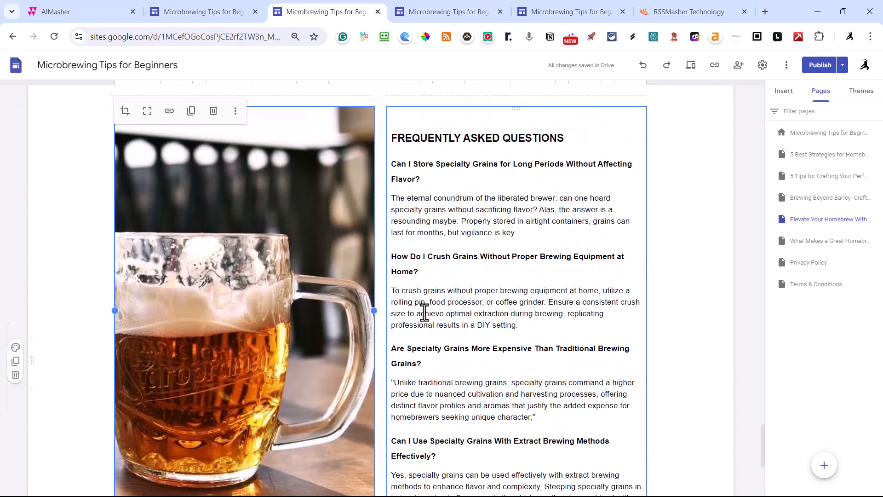
scroll(367, 306, down, 6)
scroll(371, 291, up, 5)
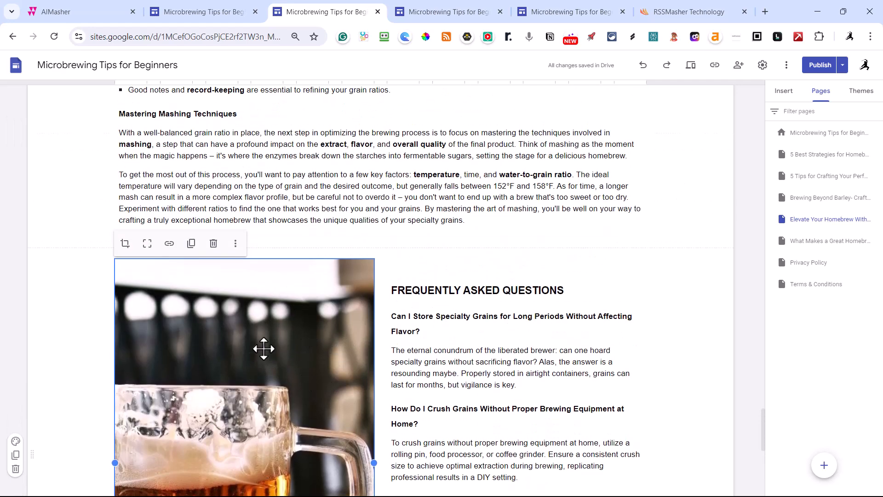
Step: Insert a spacer and place it directly above the beer mug image in the "Frequently Asked Questions" section
click(784, 91)
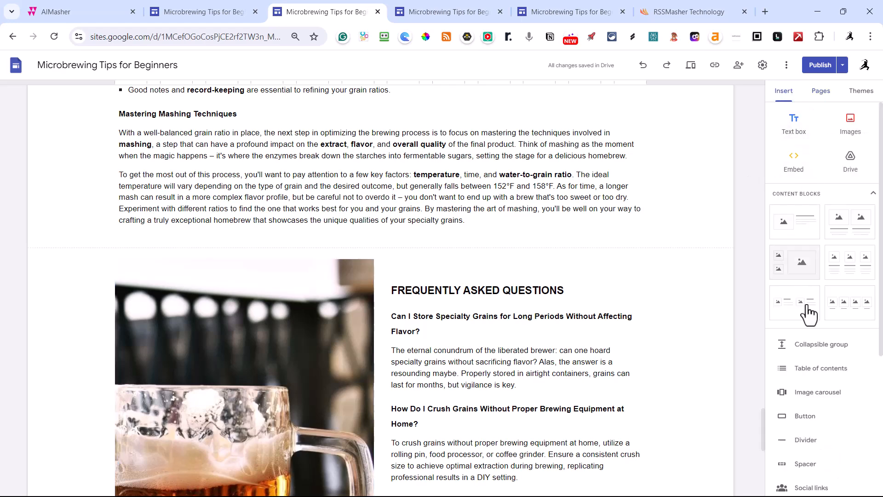
scroll(810, 322, down, 1)
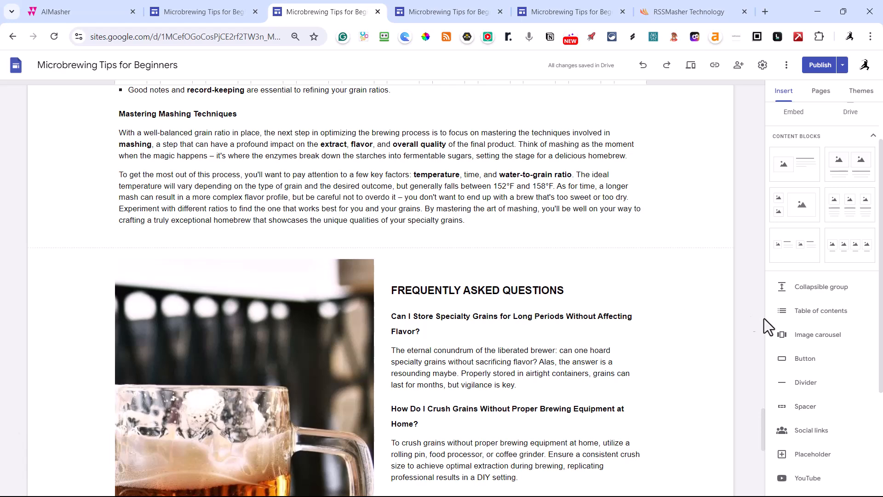
click(807, 407)
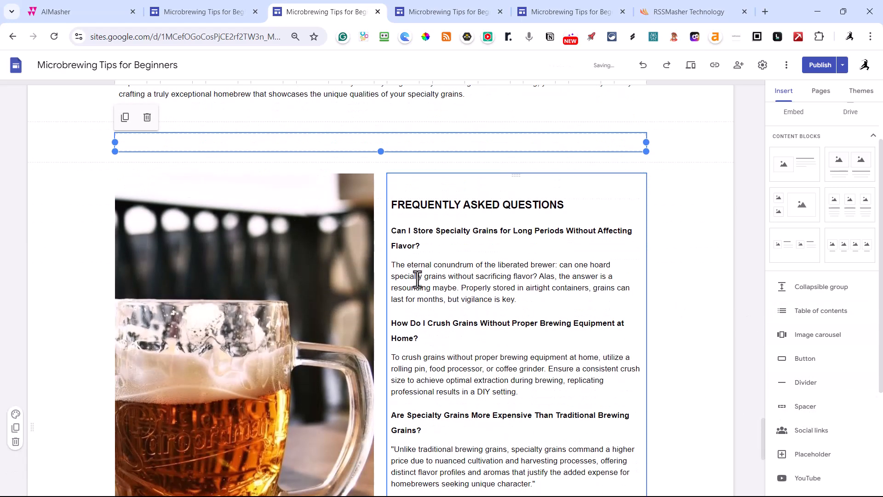
drag(539, 147, 138, 175)
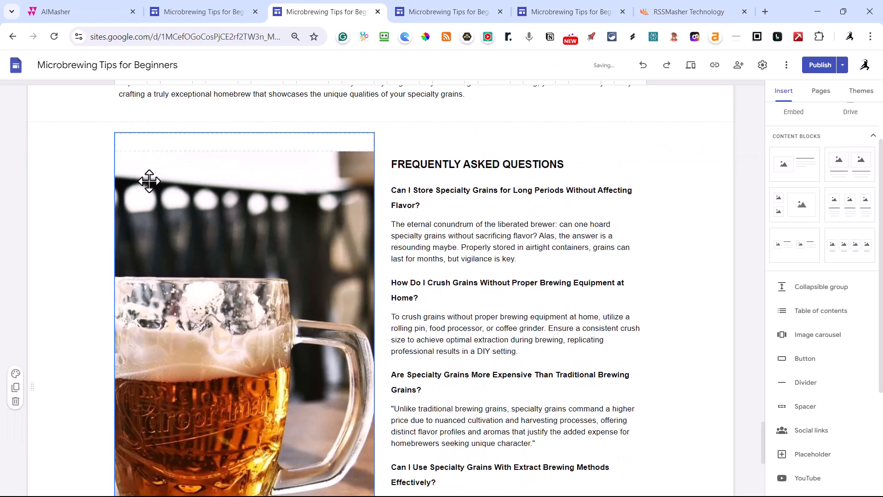
Step: Increase the spacer's height so the top of the beer mug image lines up with the "Frequently Asked Questions" heading
click(235, 142)
click(244, 144)
mouse_move(245, 150)
mouse_down()
mouse_move(243, 185)
mouse_move(243, 163)
mouse_up()
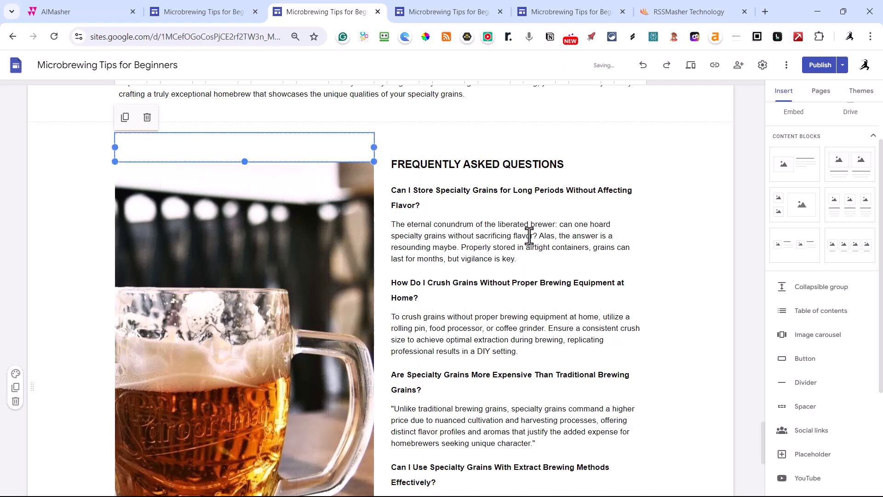
click(695, 236)
scroll(675, 221, down, 5)
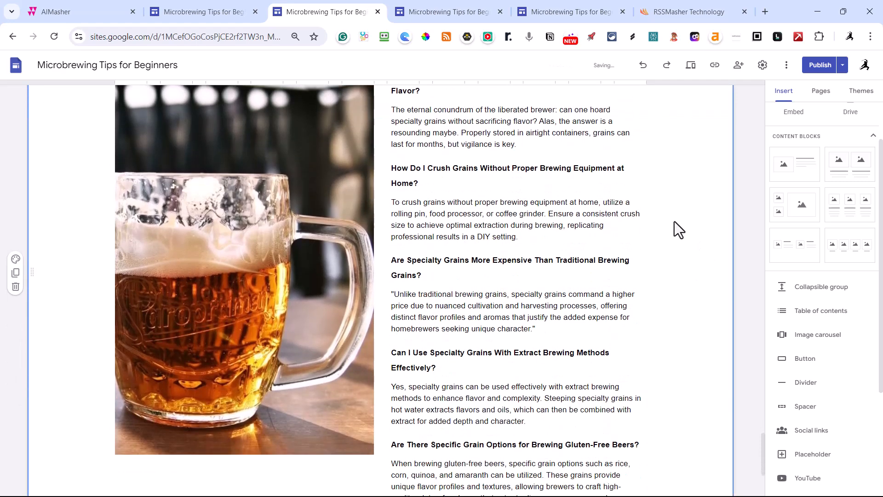
scroll(675, 216, up, 5)
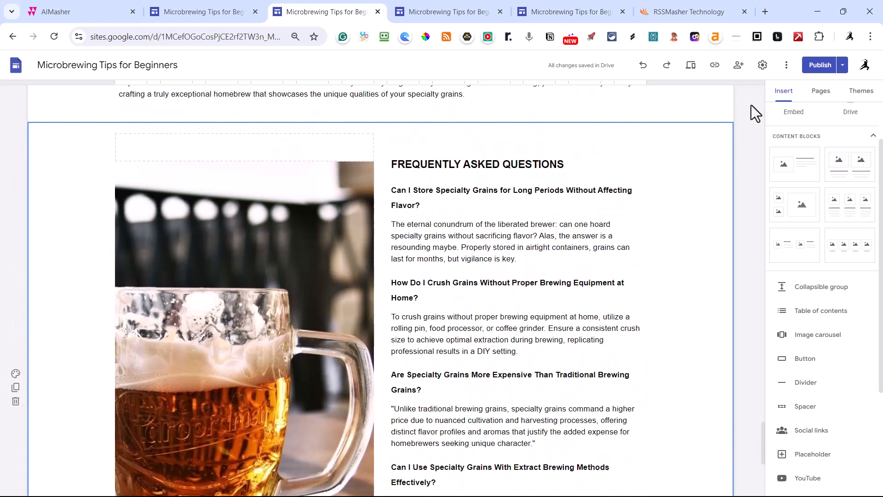
Step: Publish the changes to the "Elevate Your Homebrew With Specialty Grains Expertly" page and open the published site
click(821, 65)
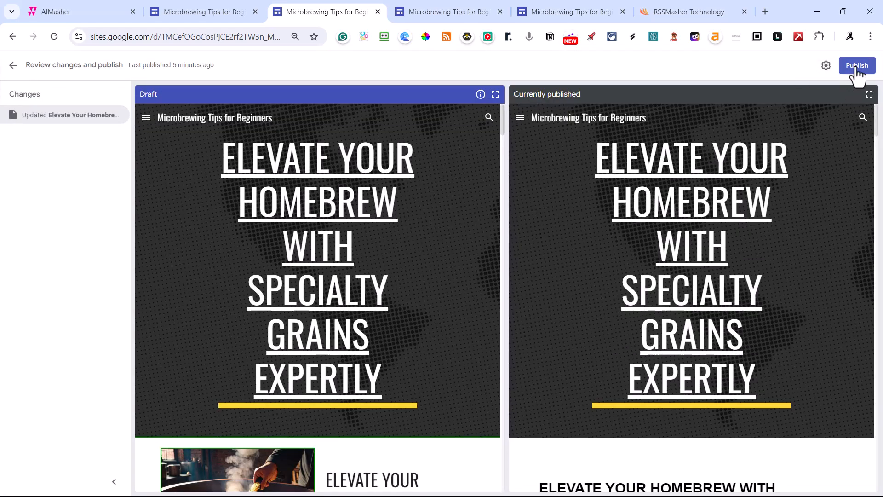
click(856, 68)
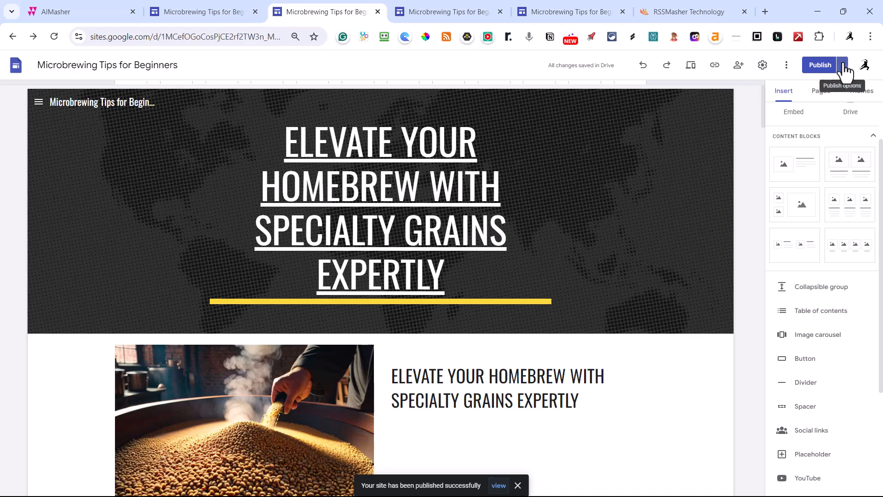
click(845, 64)
click(768, 115)
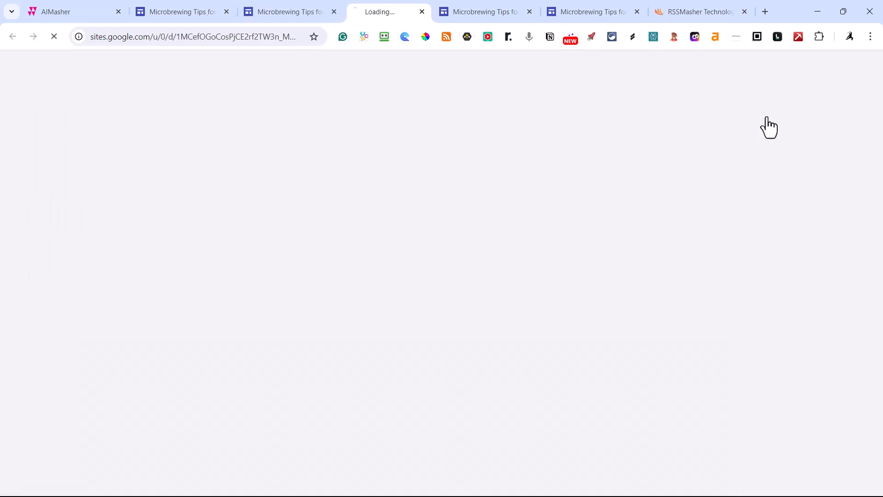
Step: Review the text and image layout of the published "Elevate Your Homebrew With Specialty Grains Expertly" page from start to end
scroll(646, 180, down, 5)
scroll(646, 180, down, 2)
scroll(646, 180, down, 15)
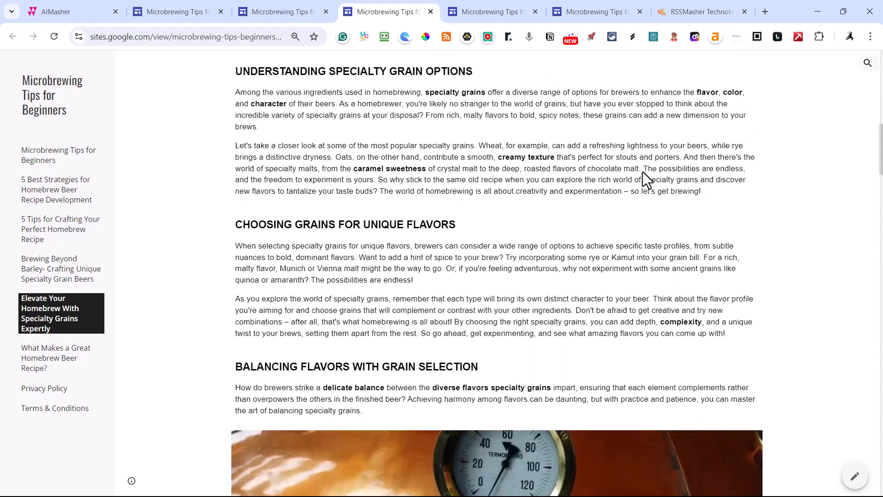
scroll(646, 180, down, 20)
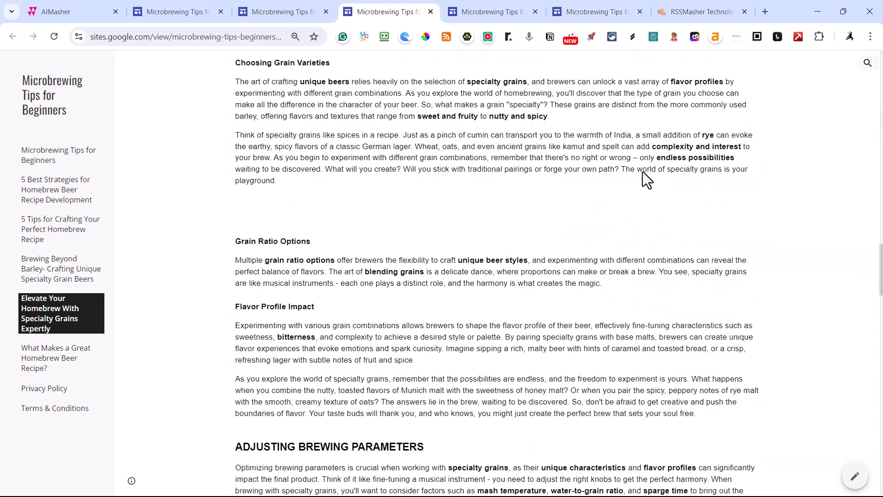
scroll(646, 179, down, 20)
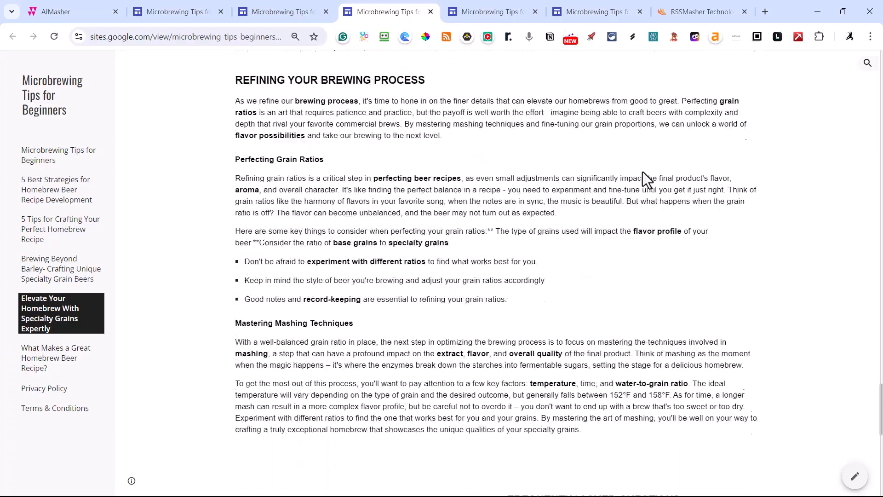
scroll(646, 179, down, 2)
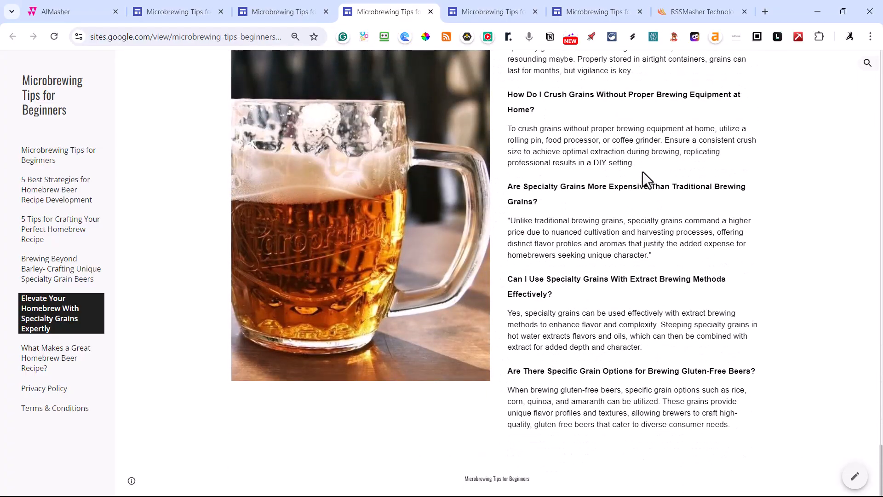
scroll(646, 179, up, 20)
scroll(645, 180, up, 10)
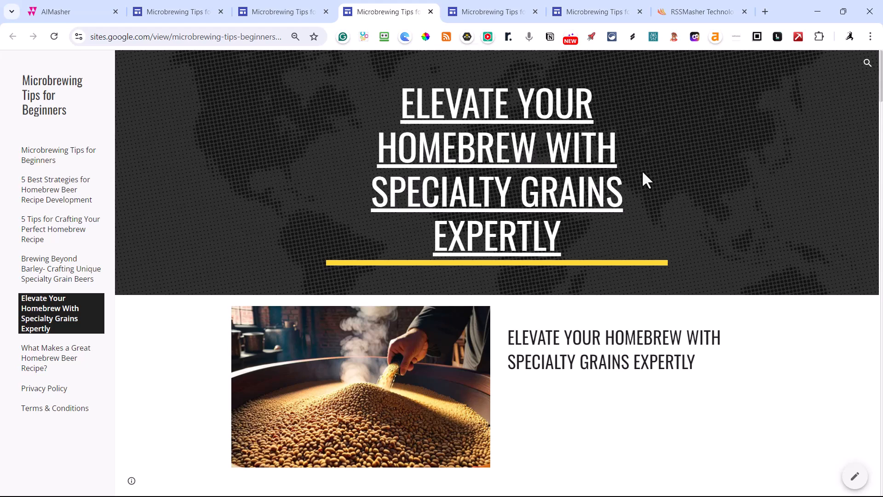